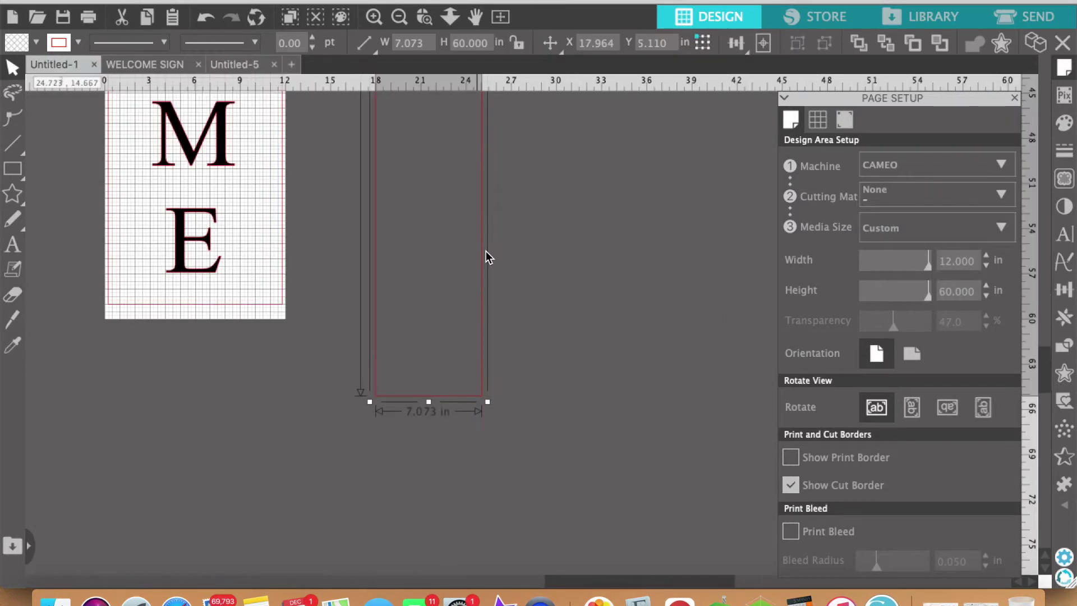
Step: Review the WELCOME SIGN design, then switch to the Untitled-5 document with the laurel graphic
{"action": "scroll", "coordinate": [486, 257], "scroll_direction": "up", "scroll_amount": 5}
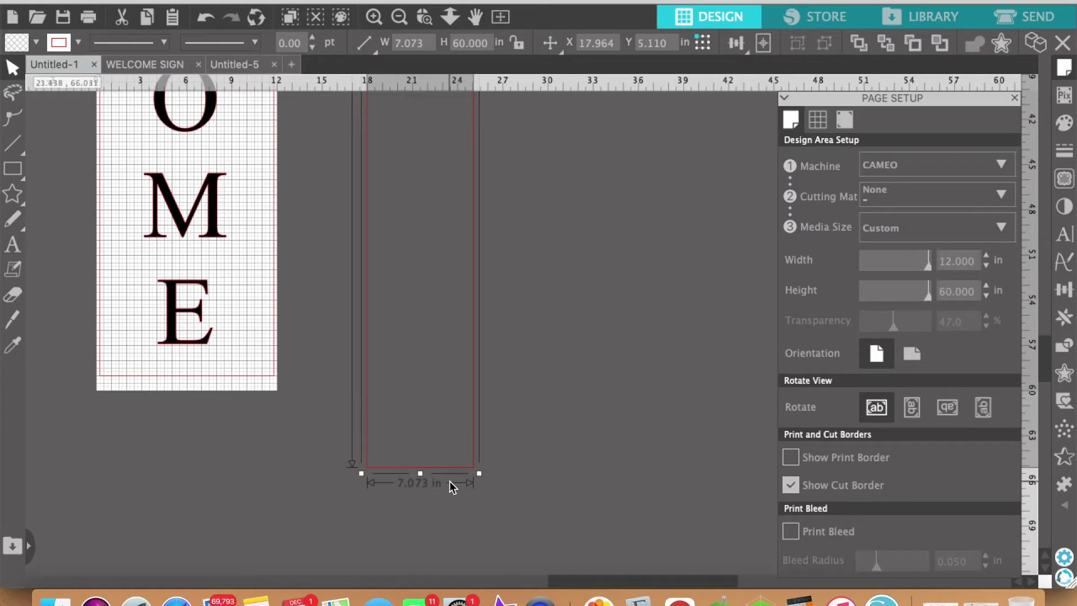
{"action": "scroll", "coordinate": [449, 481], "scroll_direction": "down", "scroll_amount": 2}
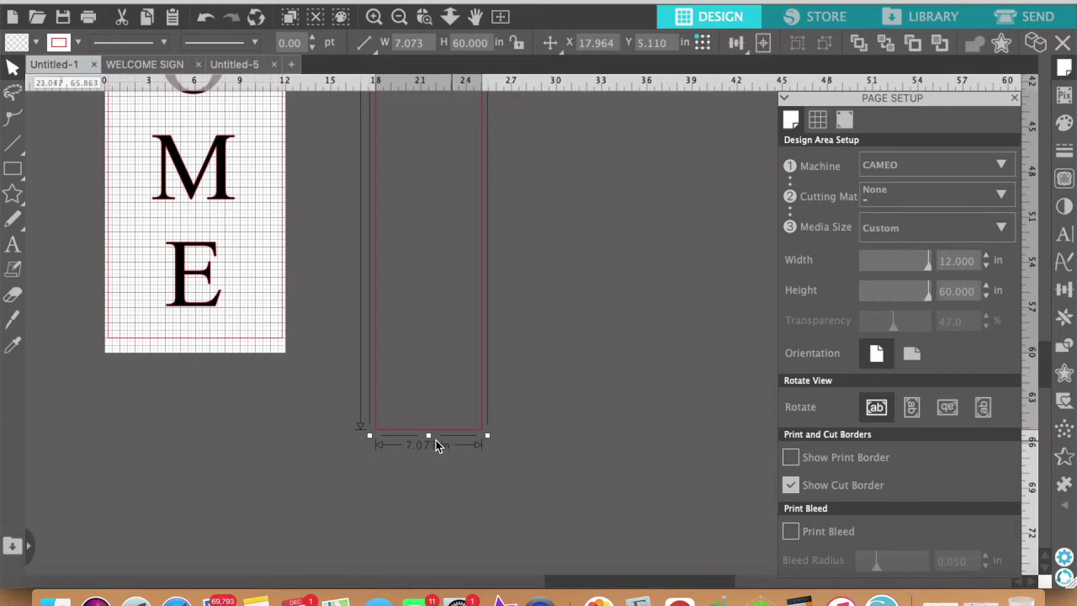
{"action": "scroll", "coordinate": [433, 440], "scroll_direction": "up", "scroll_amount": 10}
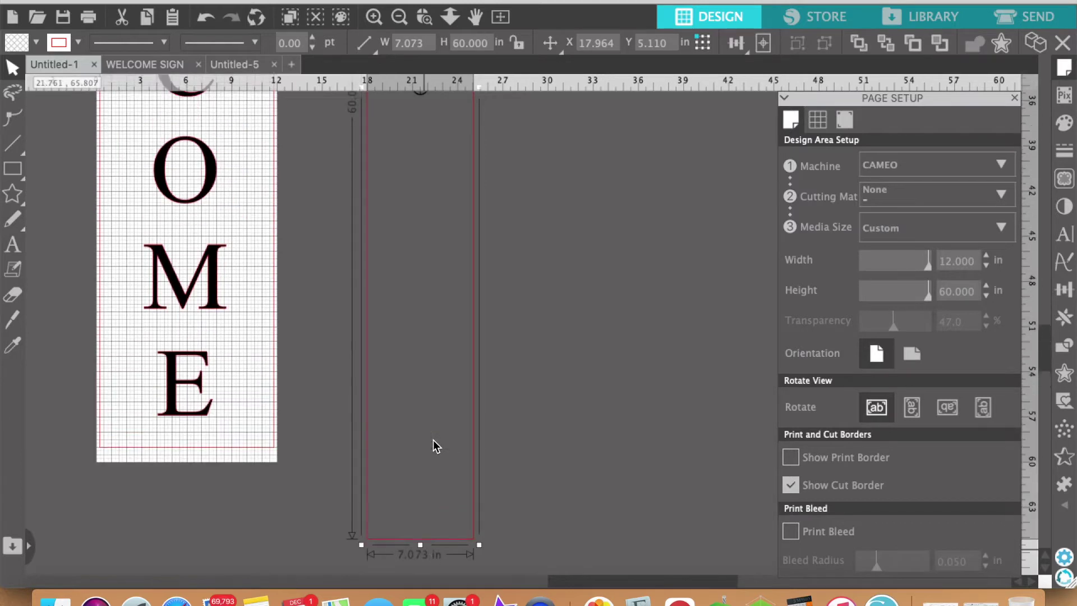
{"action": "left_click", "coordinate": [244, 63]}
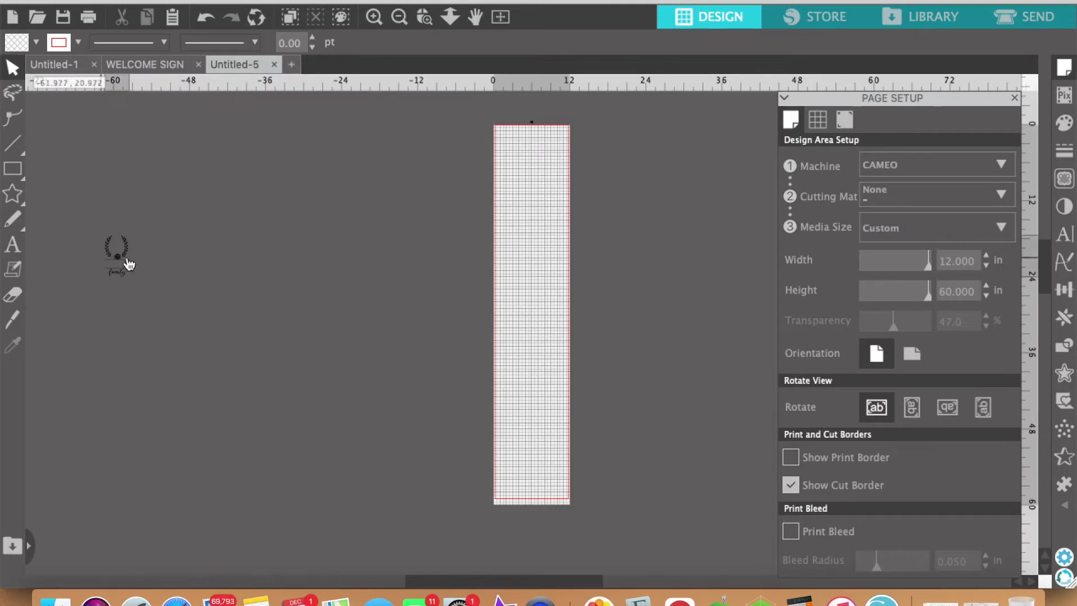
Step: Move the laurel graphic toward the page and ungroup it twice into separate parts
{"action": "left_click_drag", "start_coordinate": [101, 257], "coordinate": [238, 205]}
{"action": "left_click", "coordinate": [260, 195]}
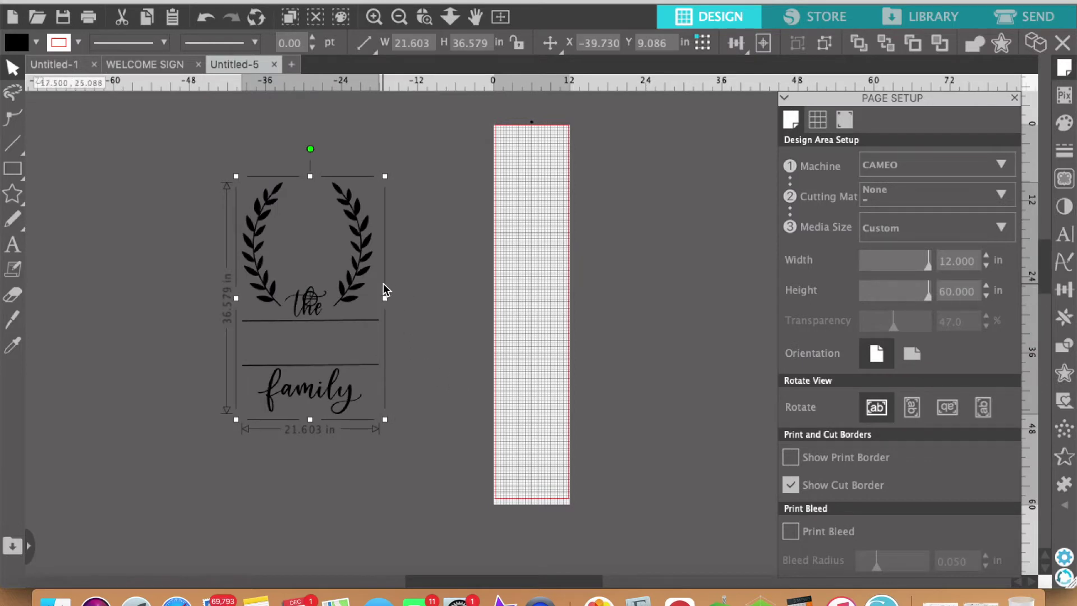
{"action": "right_click", "coordinate": [368, 277]}
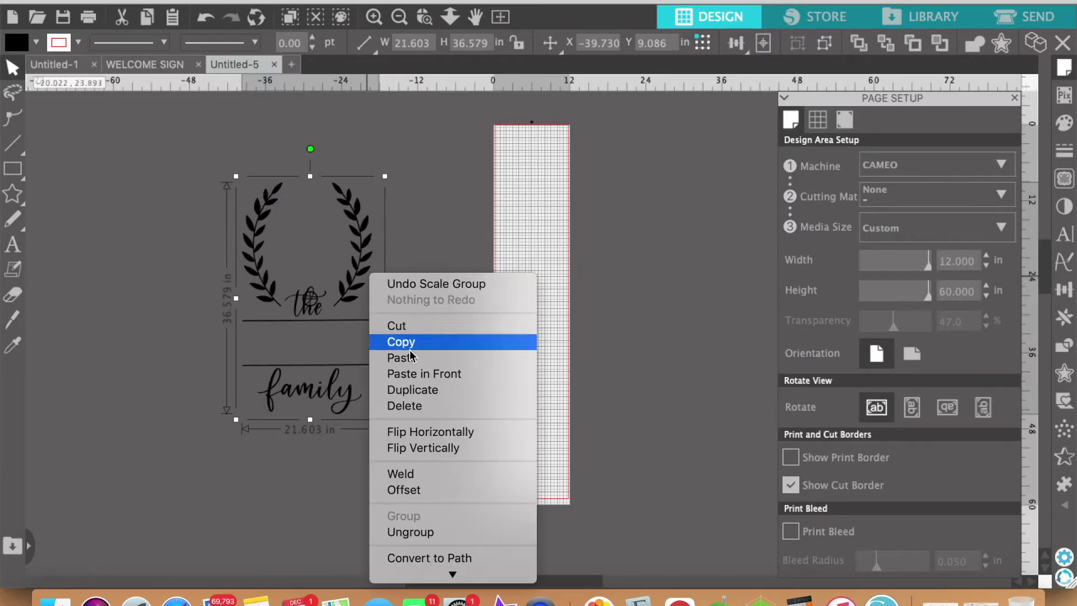
{"action": "left_click", "coordinate": [403, 530]}
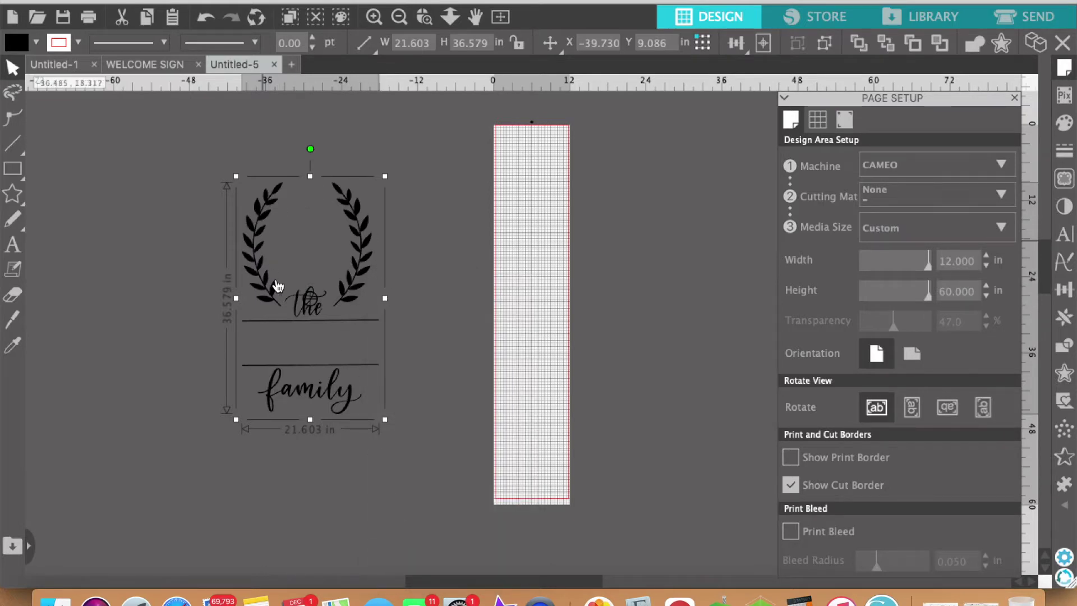
{"action": "right_click", "coordinate": [324, 310]}
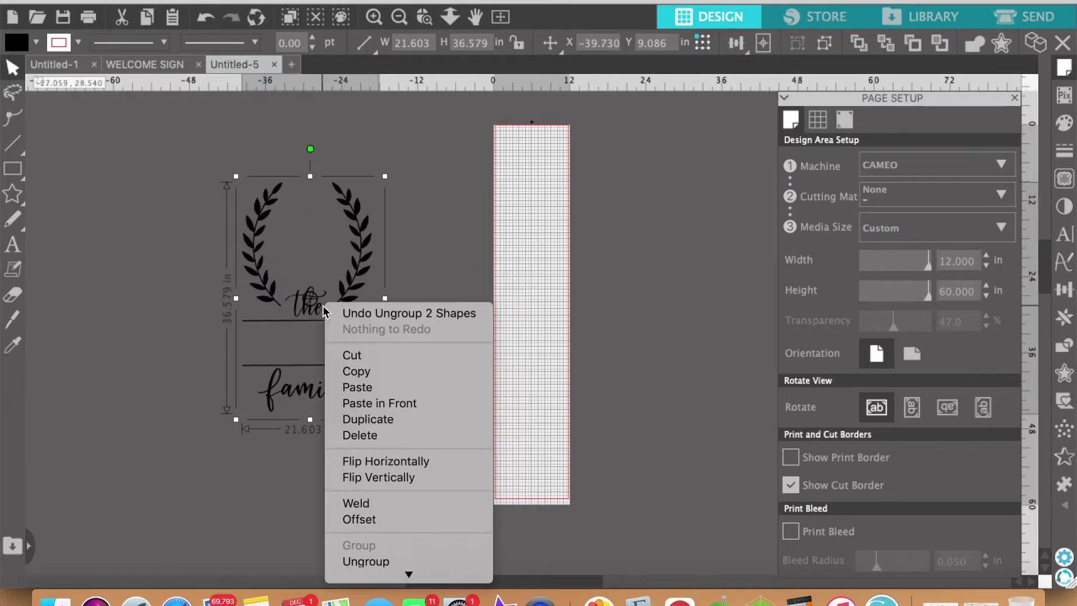
{"action": "left_click", "coordinate": [353, 561]}
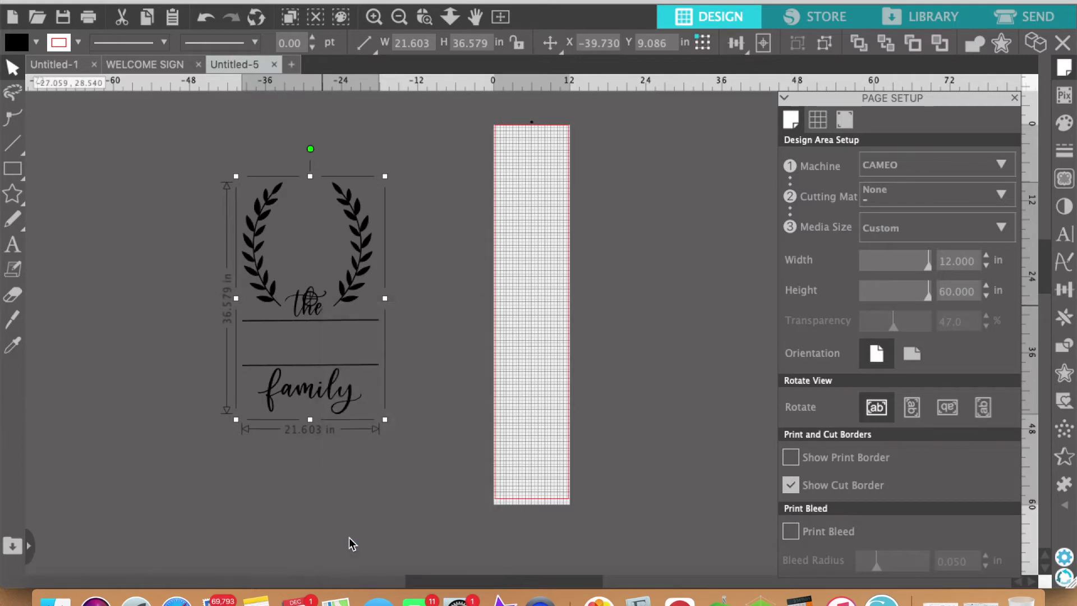
Step: Delete the word 'the', both lines and 'family', leaving only the two laurel branches
{"action": "left_click", "coordinate": [412, 298]}
{"action": "left_click", "coordinate": [315, 310]}
{"action": "key", "text": "Delete"}
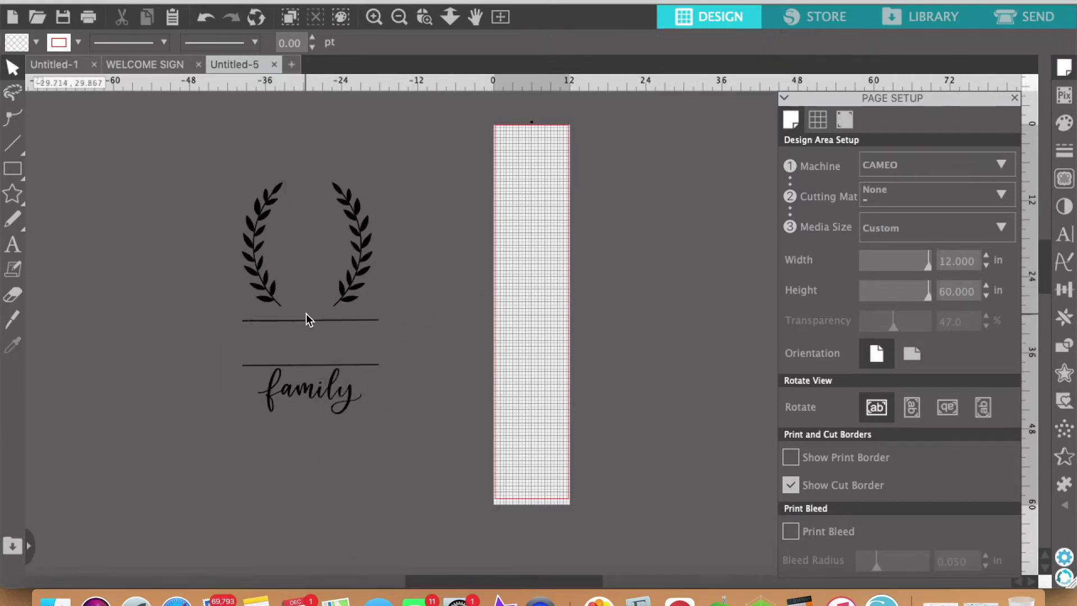
{"action": "left_click", "coordinate": [307, 321]}
{"action": "key", "text": "Delete"}
{"action": "left_click", "coordinate": [308, 385]}
{"action": "key", "text": "Delete"}
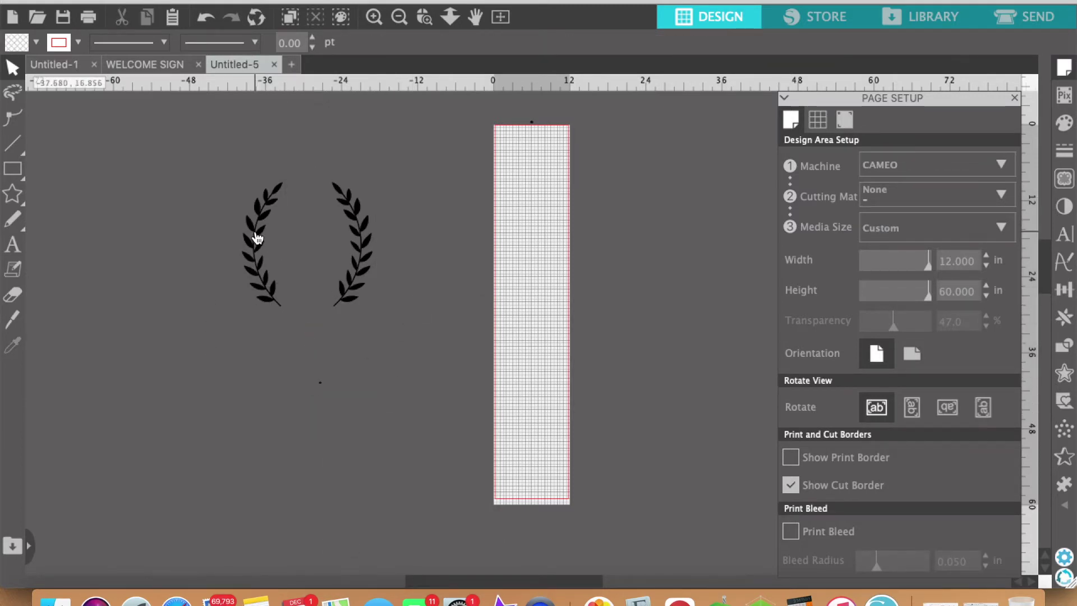
Step: Group the two laurel branches and enlarge the group to about 28.8 × 27.4 in
{"action": "left_click_drag", "start_coordinate": [222, 127], "coordinate": [419, 355]}
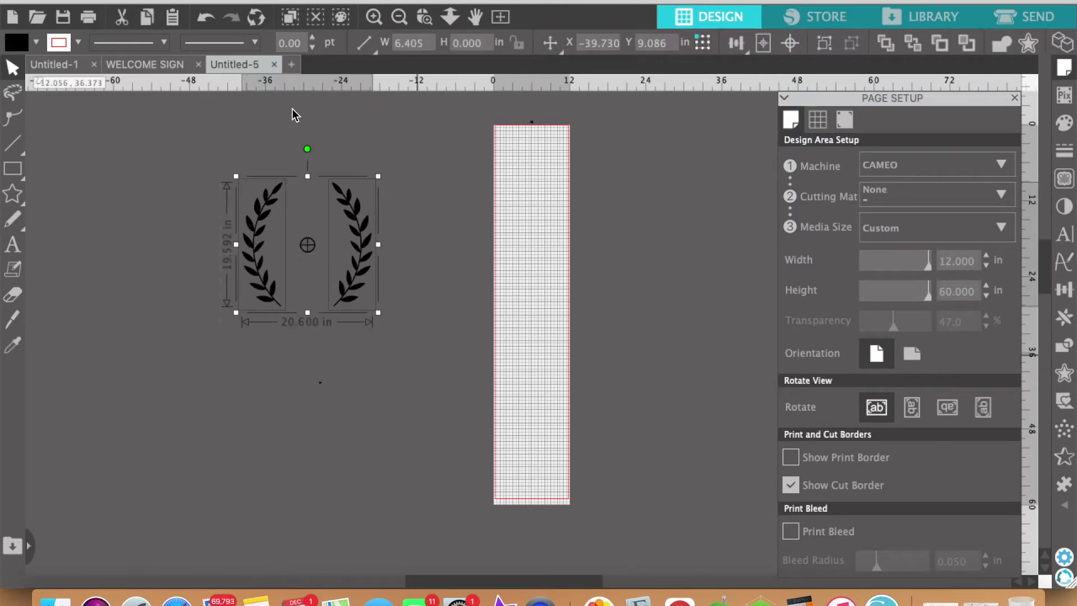
{"action": "left_click_drag", "start_coordinate": [217, 138], "coordinate": [408, 344]}
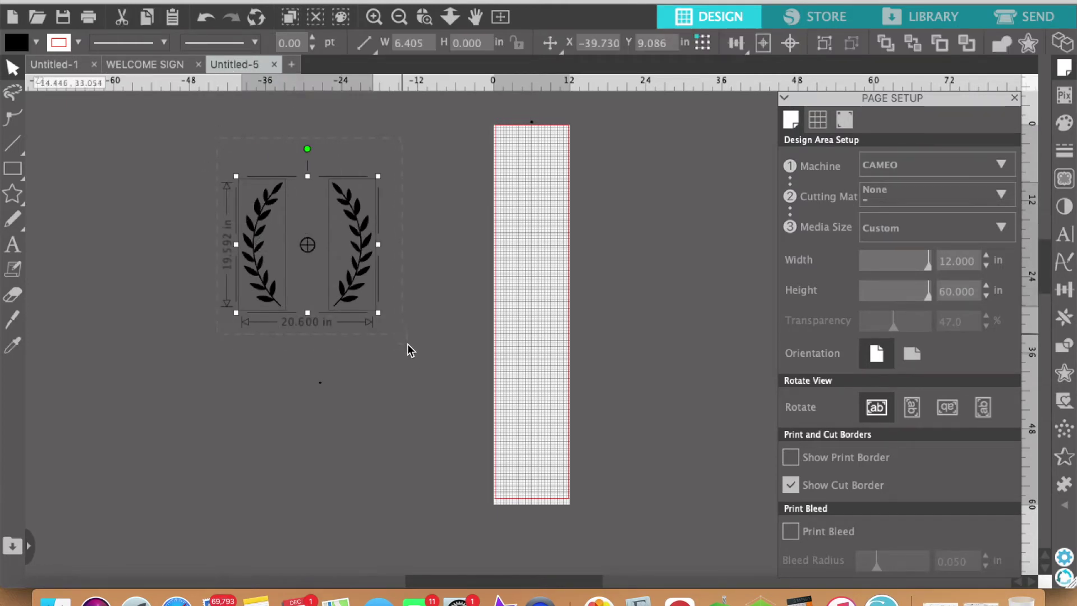
{"action": "right_click", "coordinate": [248, 242]}
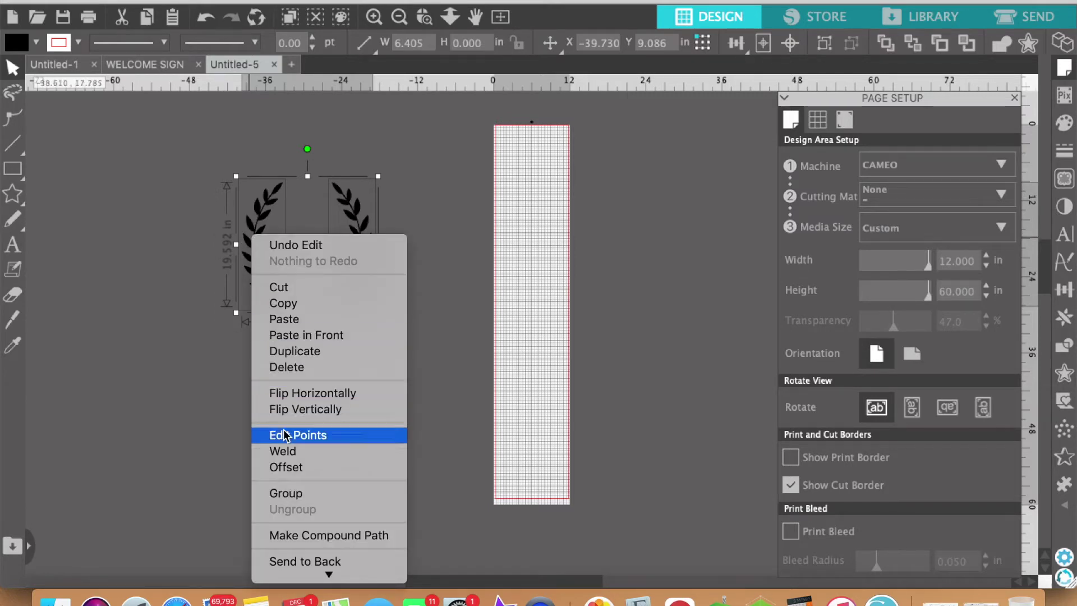
{"action": "left_click", "coordinate": [301, 496]}
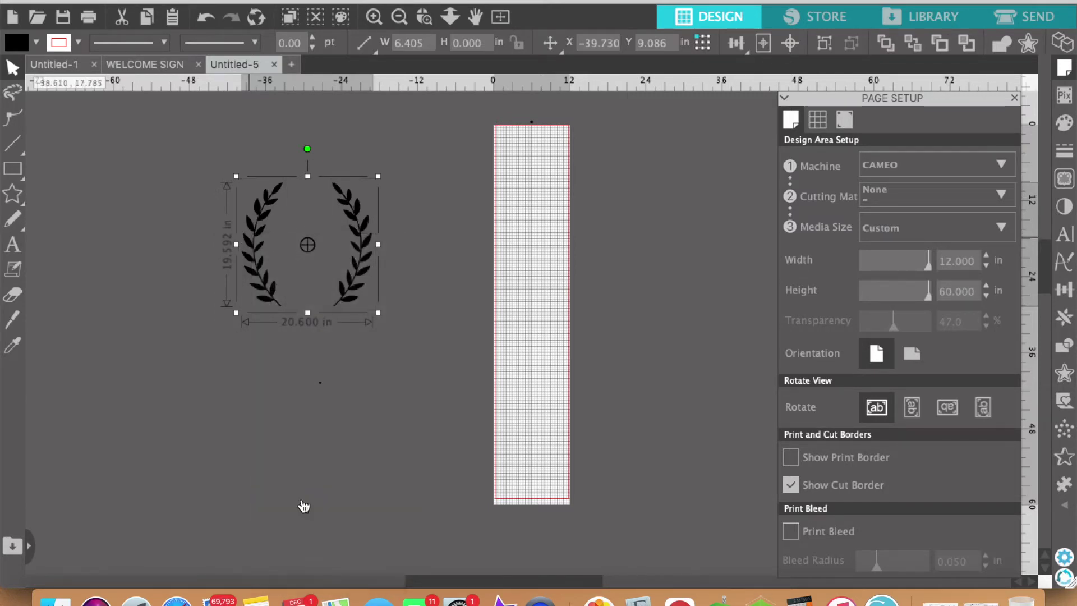
{"action": "left_click_drag", "start_coordinate": [257, 295], "coordinate": [279, 255]}
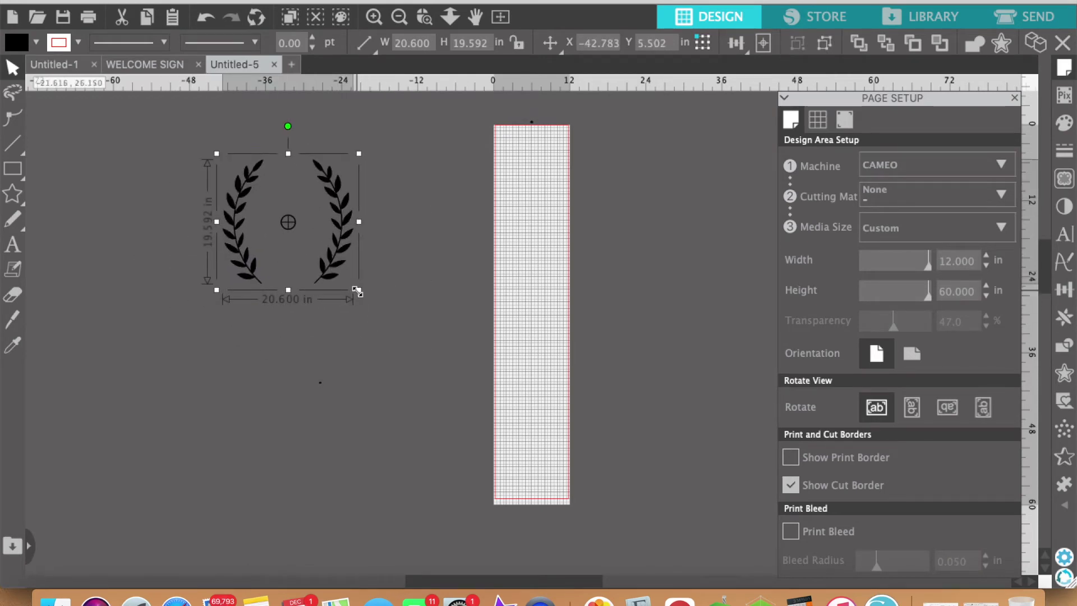
{"action": "left_click_drag", "start_coordinate": [357, 291], "coordinate": [402, 348]}
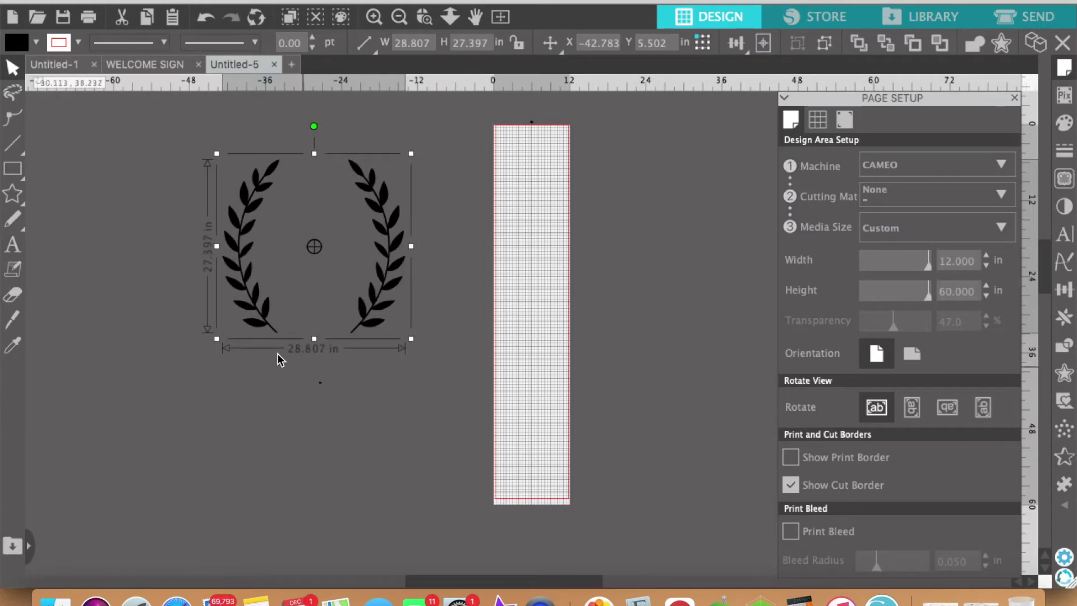
{"action": "left_click", "coordinate": [264, 371]}
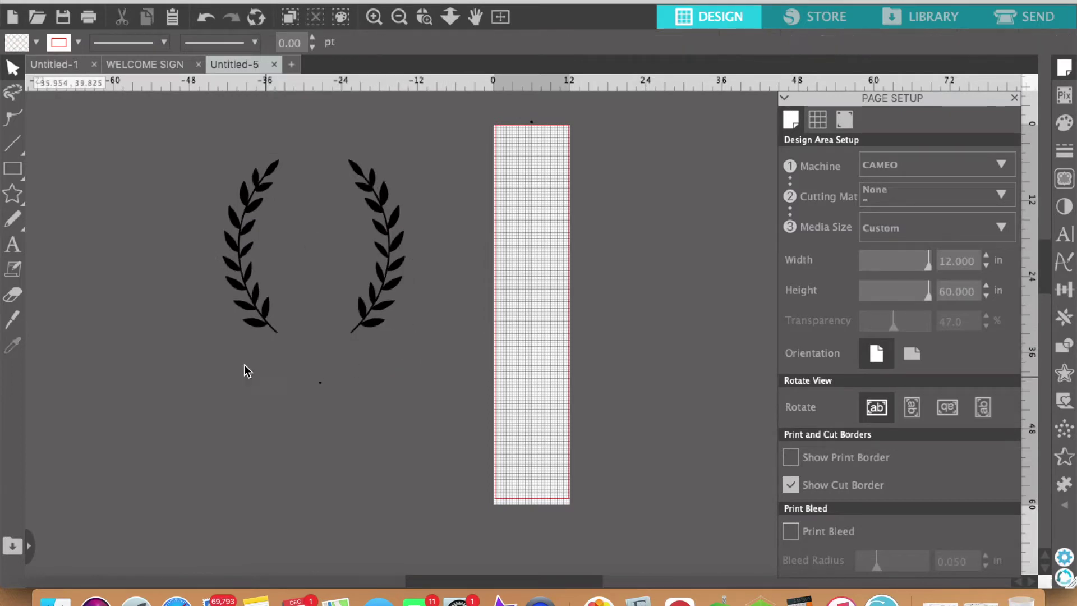
{"action": "left_click", "coordinate": [11, 244]}
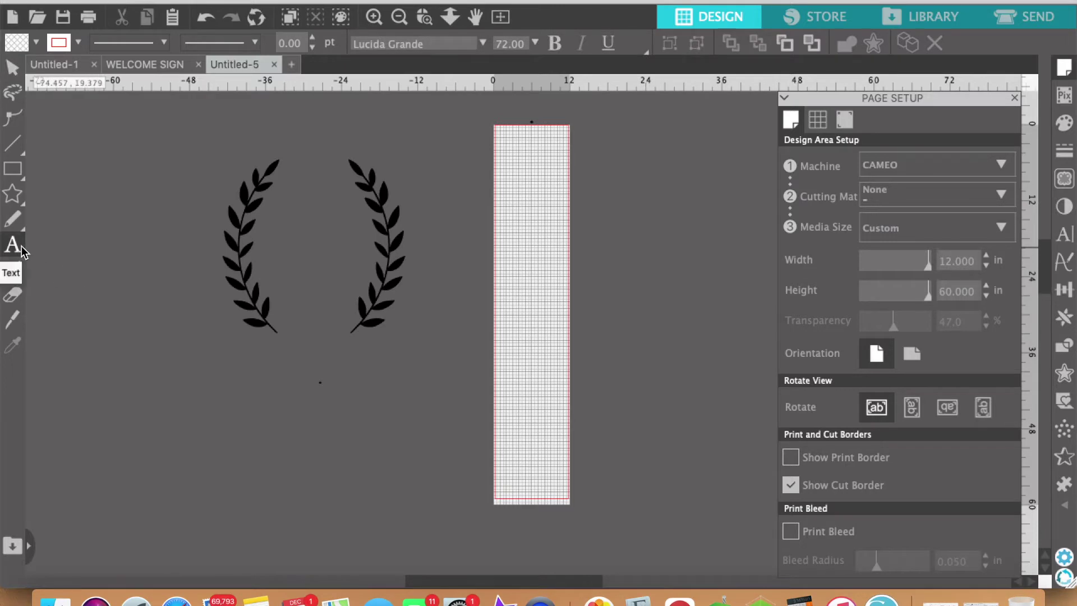
Step: Add a Lucida Grande letter G below the laurels, scaled to about 14.0 × 22.9 in
{"action": "left_click", "coordinate": [291, 401]}
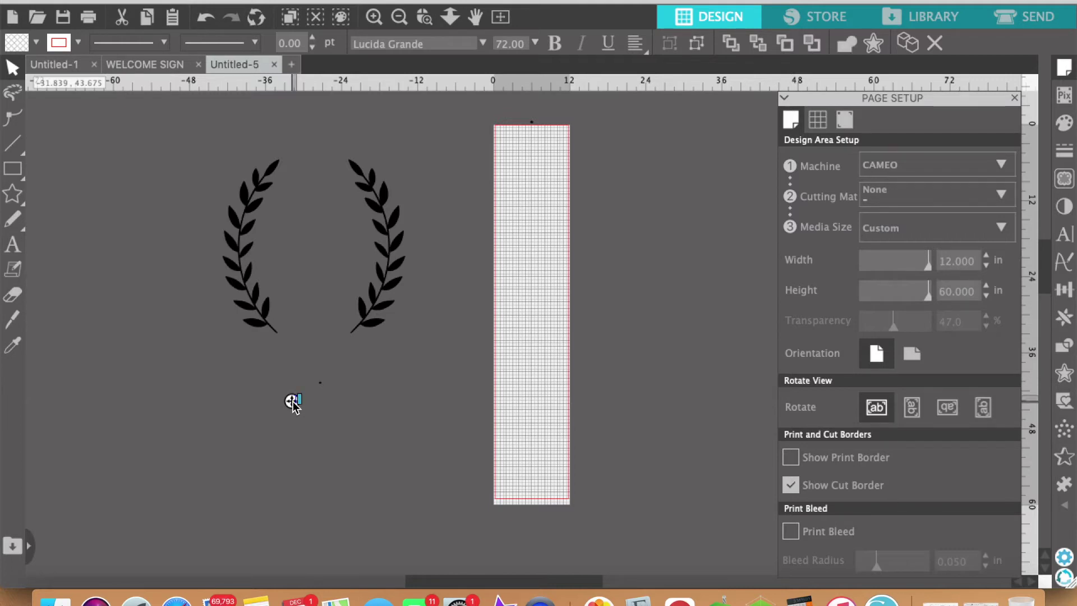
{"action": "left_click", "coordinate": [294, 400]}
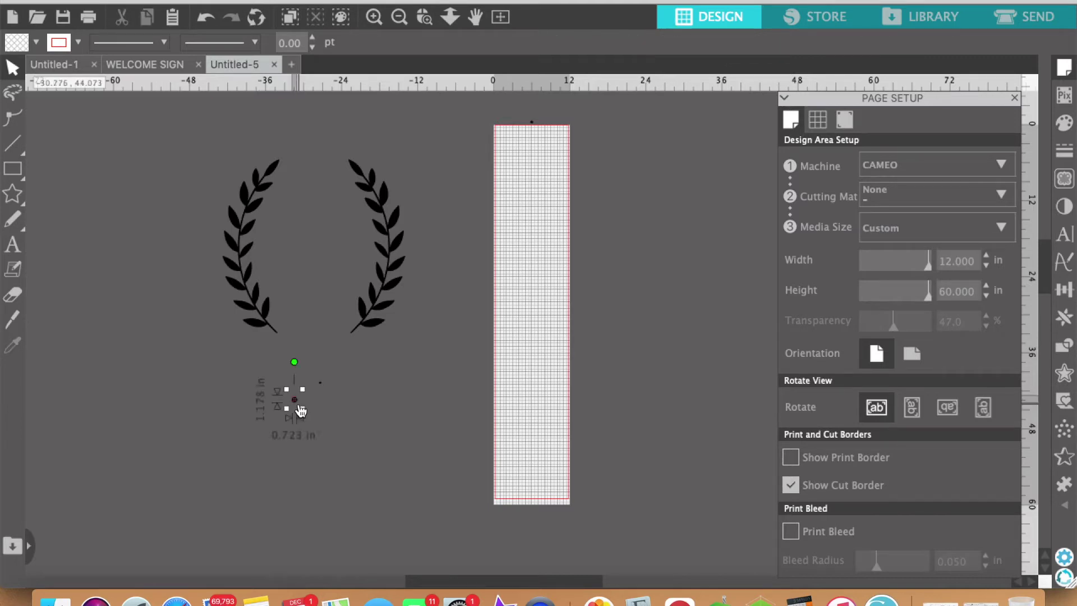
{"action": "left_click", "coordinate": [253, 396]}
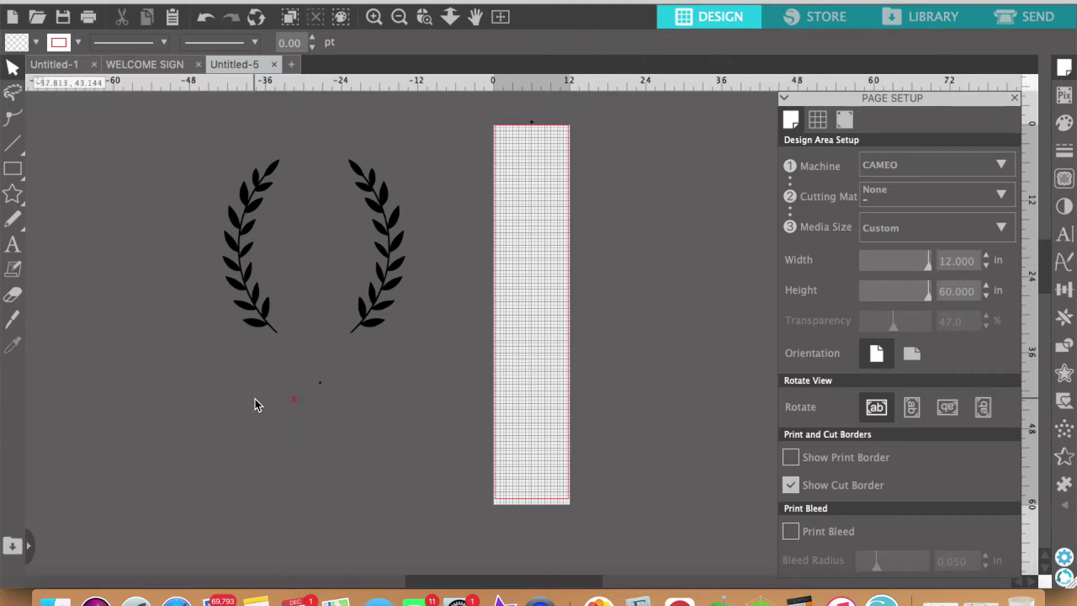
{"action": "left_click", "coordinate": [297, 405]}
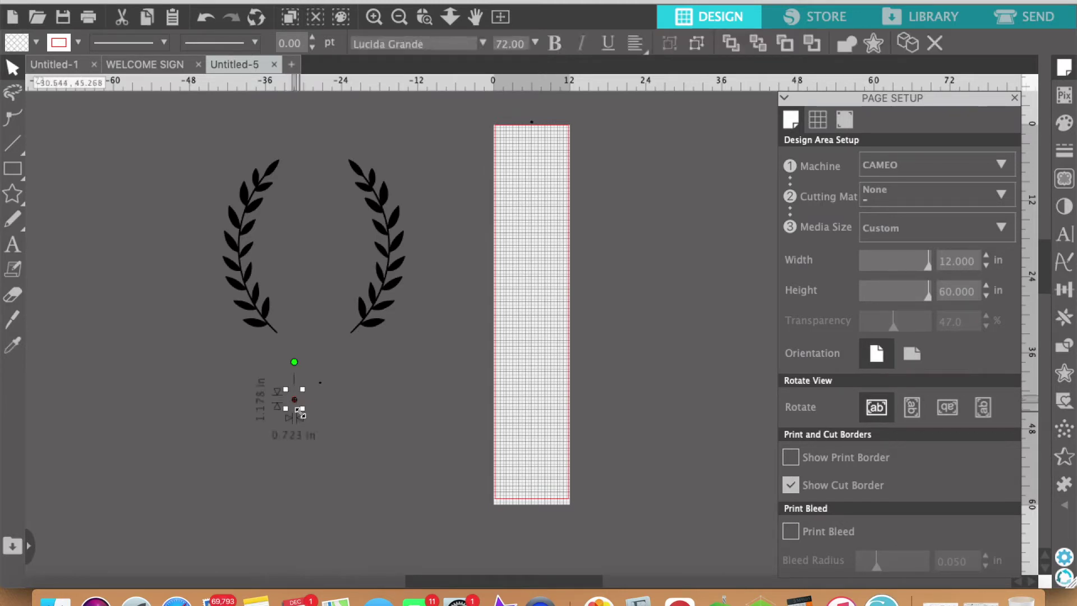
{"action": "left_click_drag", "start_coordinate": [310, 422], "coordinate": [476, 499]}
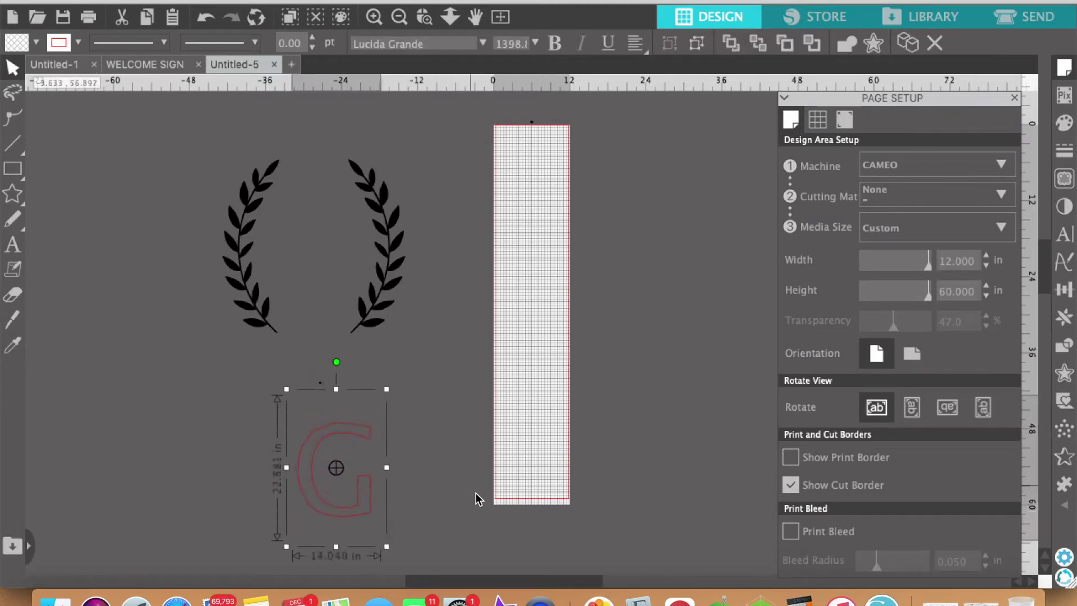
Step: Fill the G with black and center it inside the laurel wreath, about 15 in wide
{"action": "left_click", "coordinate": [1064, 123]}
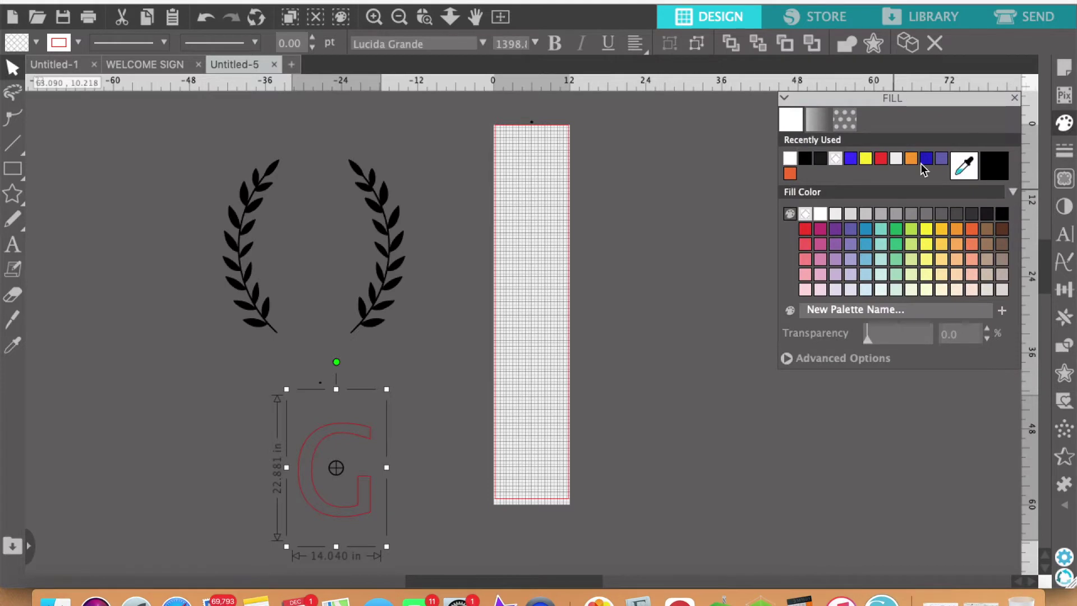
{"action": "left_click", "coordinate": [809, 159]}
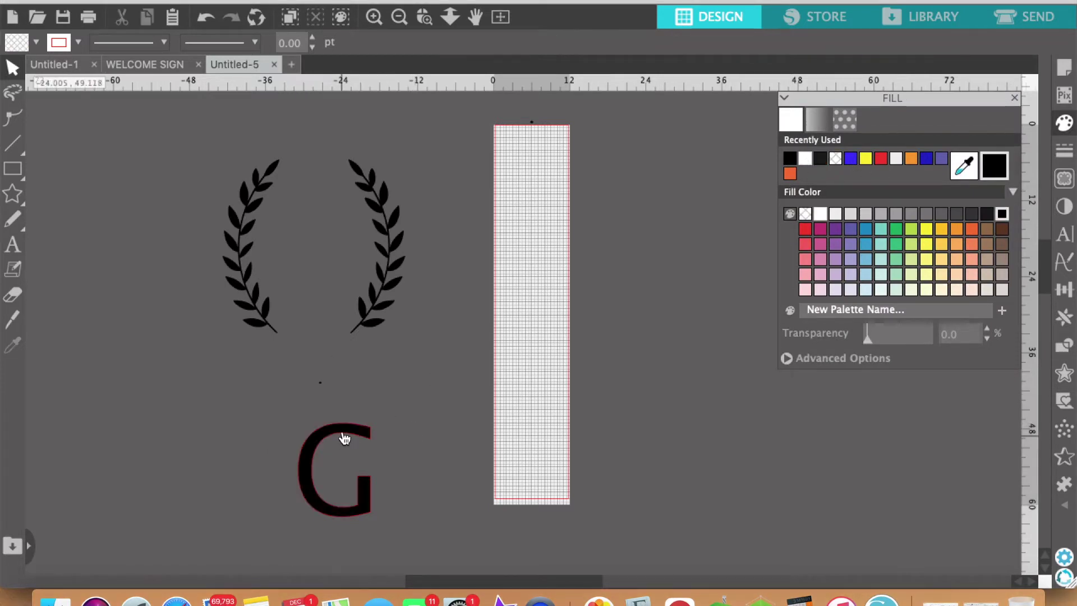
{"action": "left_click_drag", "start_coordinate": [344, 435], "coordinate": [320, 211]}
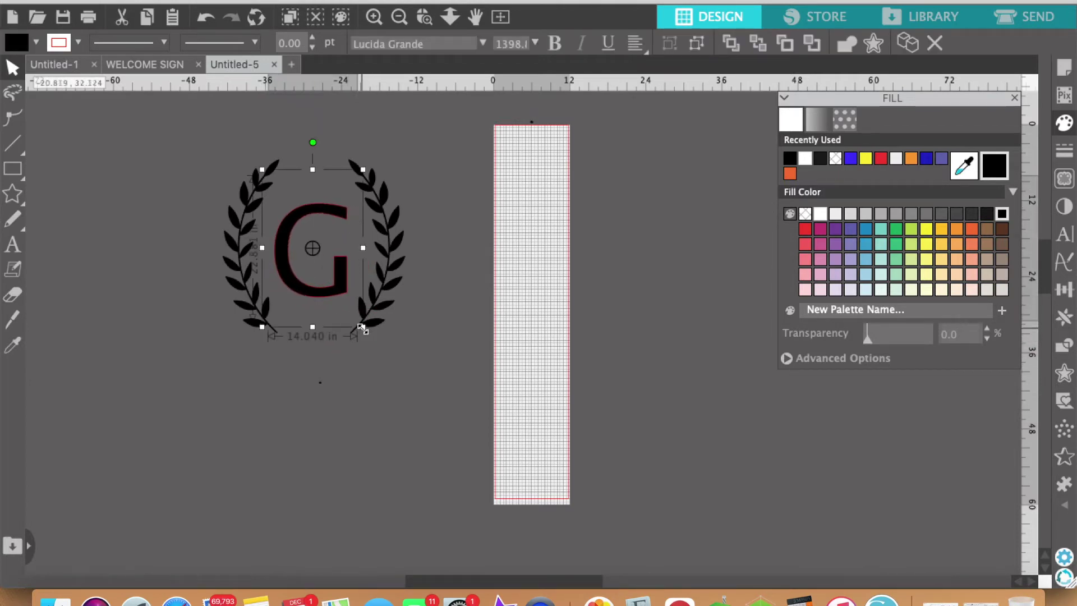
{"action": "left_click_drag", "start_coordinate": [367, 331], "coordinate": [372, 335]}
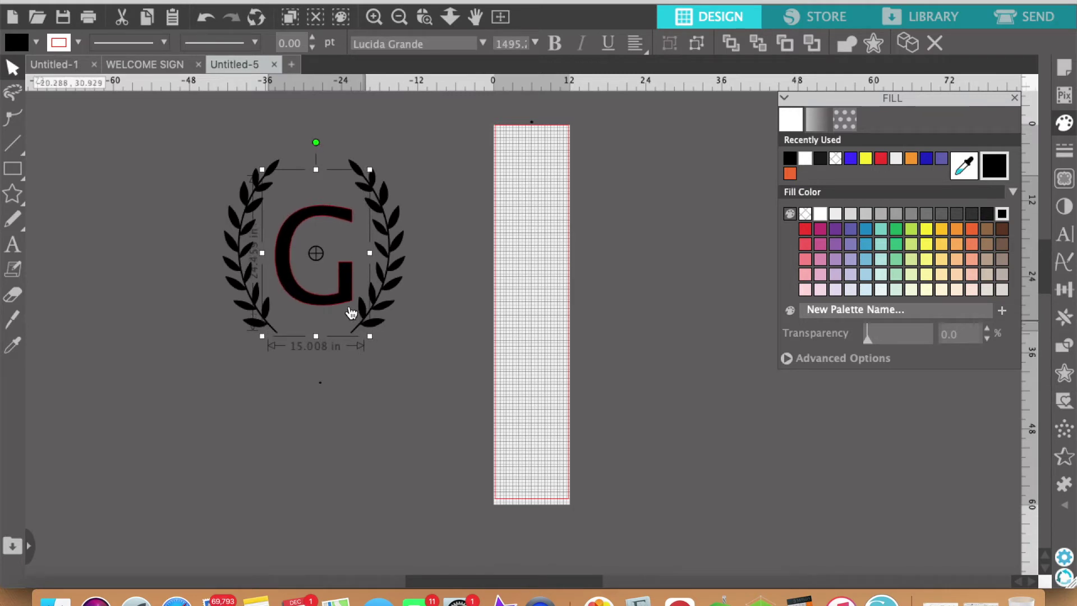
{"action": "left_click_drag", "start_coordinate": [344, 300], "coordinate": [342, 280]}
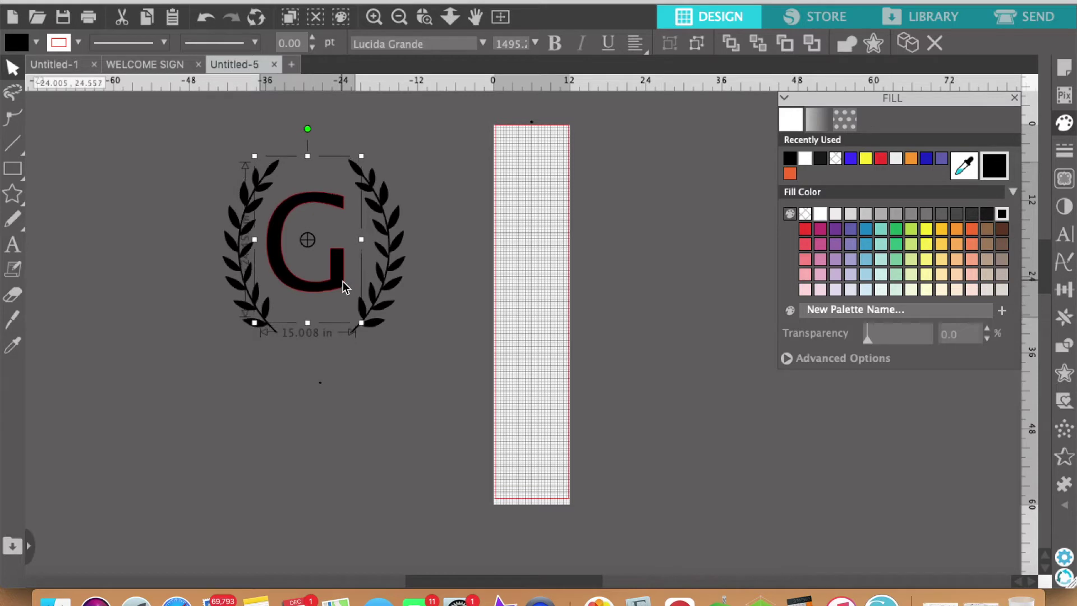
{"action": "left_click", "coordinate": [446, 193]}
Step: Change the G to the Ellizabeth script font, enlarge it to about 11.3 × 26.6 in, and raise it
{"action": "left_click", "coordinate": [354, 206]}
{"action": "left_click", "coordinate": [483, 44]}
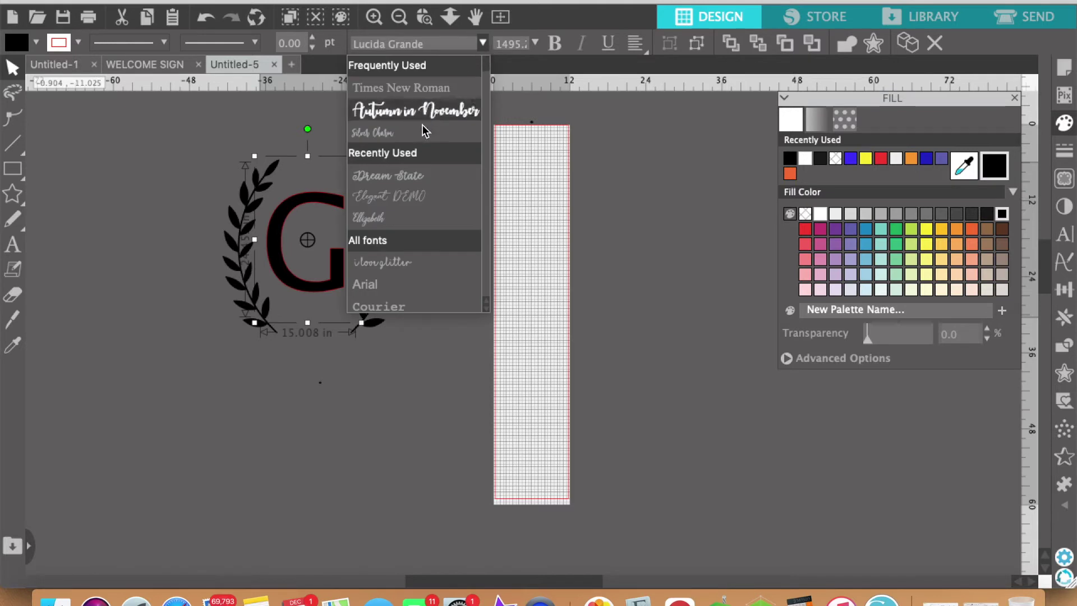
{"action": "left_click", "coordinate": [401, 218]}
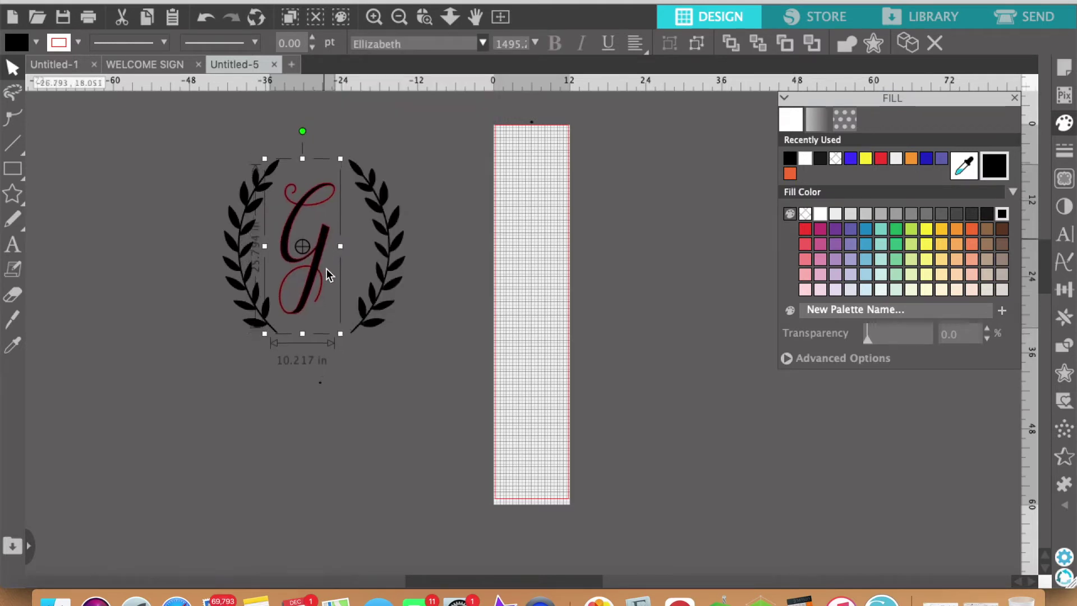
{"action": "left_click_drag", "start_coordinate": [339, 328], "coordinate": [361, 346]}
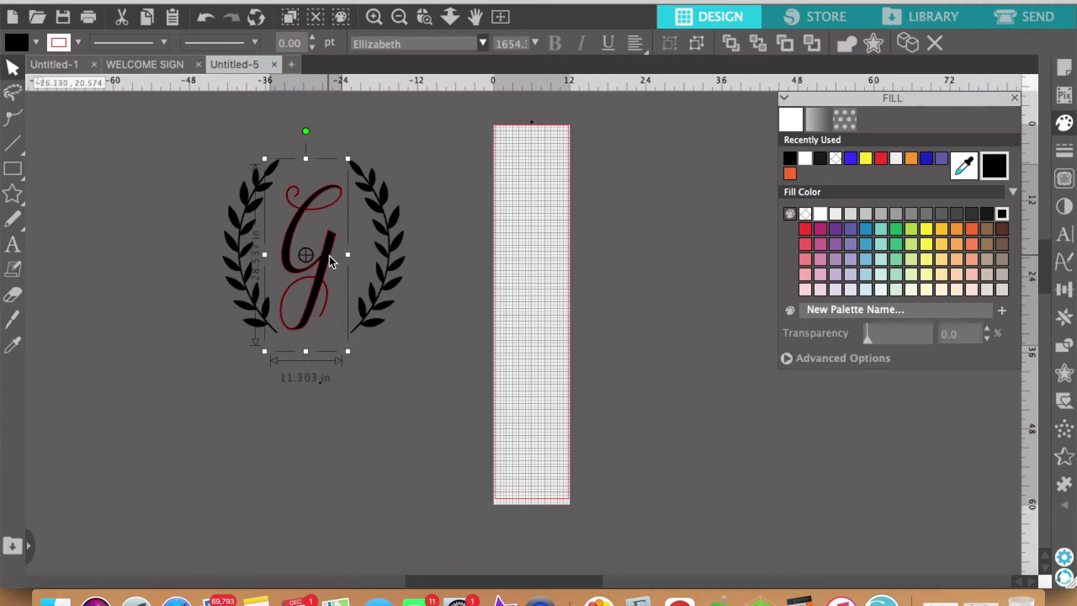
{"action": "left_click_drag", "start_coordinate": [334, 252], "coordinate": [333, 251]}
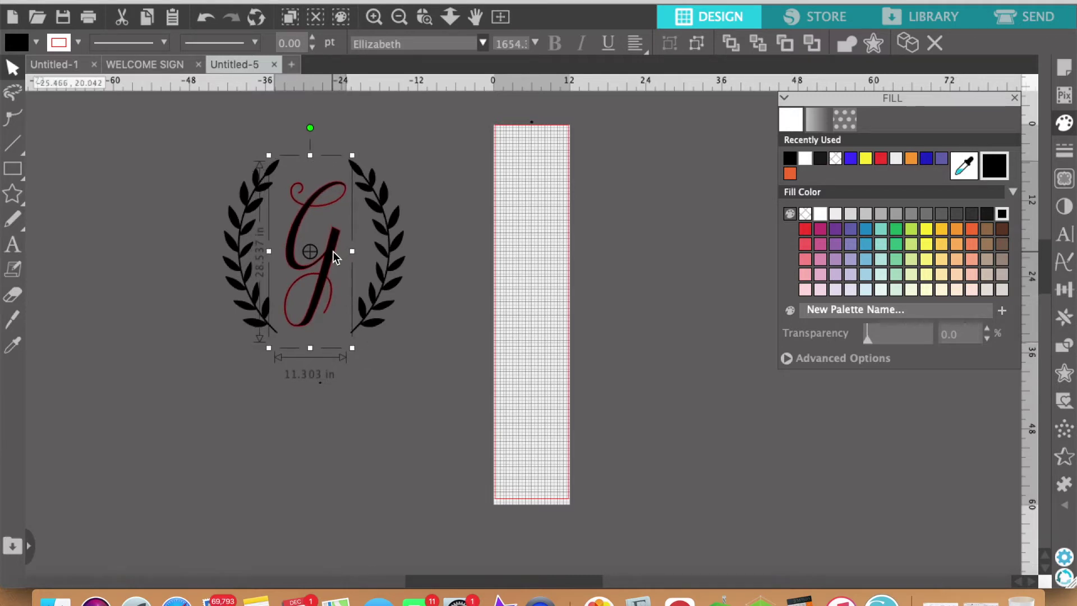
{"action": "left_click", "coordinate": [441, 191]}
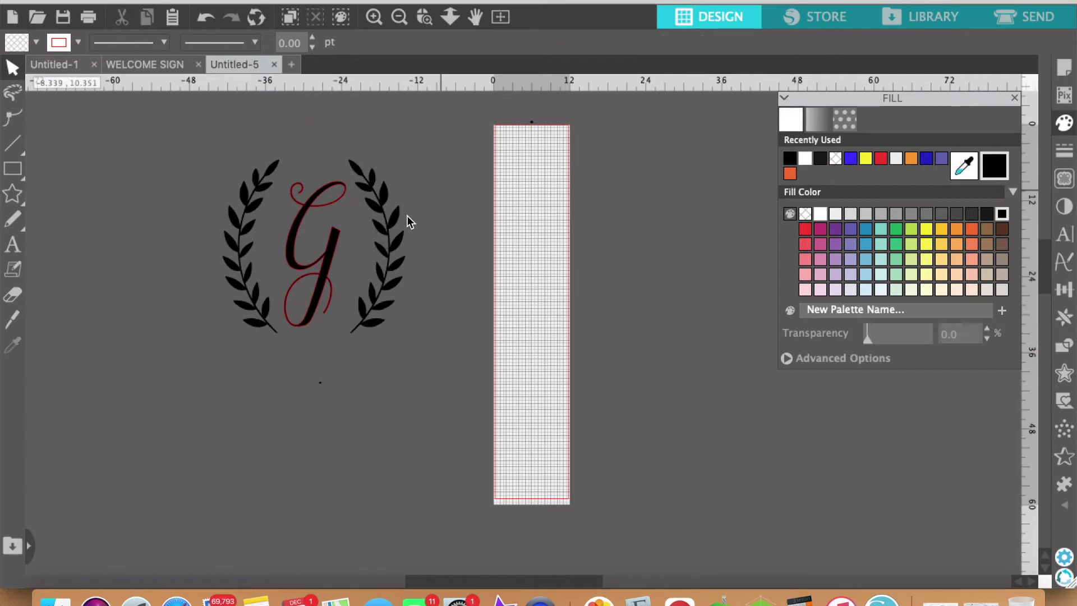
{"action": "left_click", "coordinate": [332, 255]}
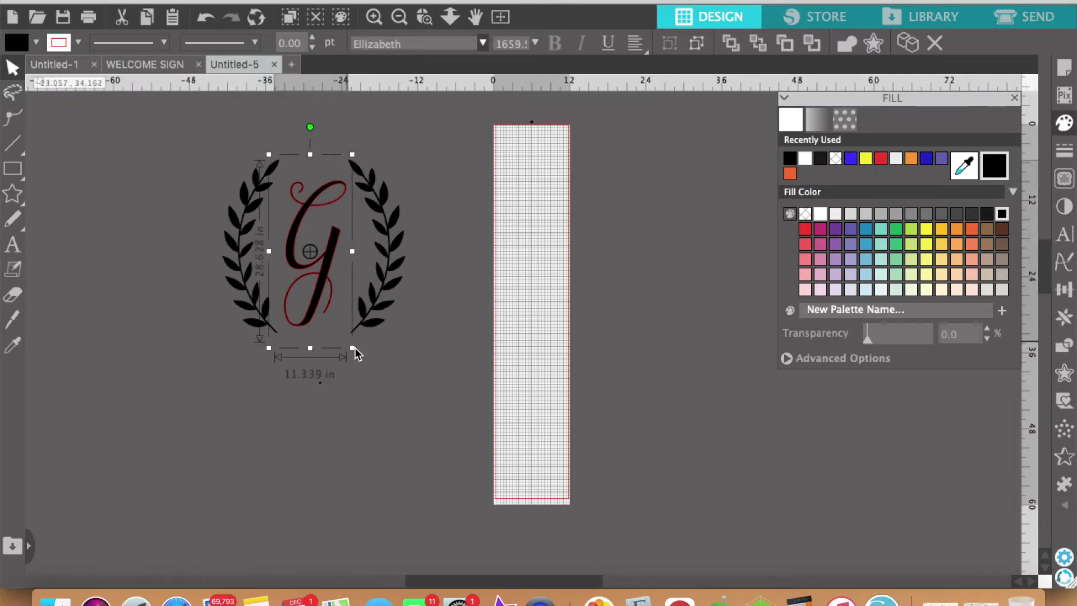
{"action": "left_click", "coordinate": [423, 206]}
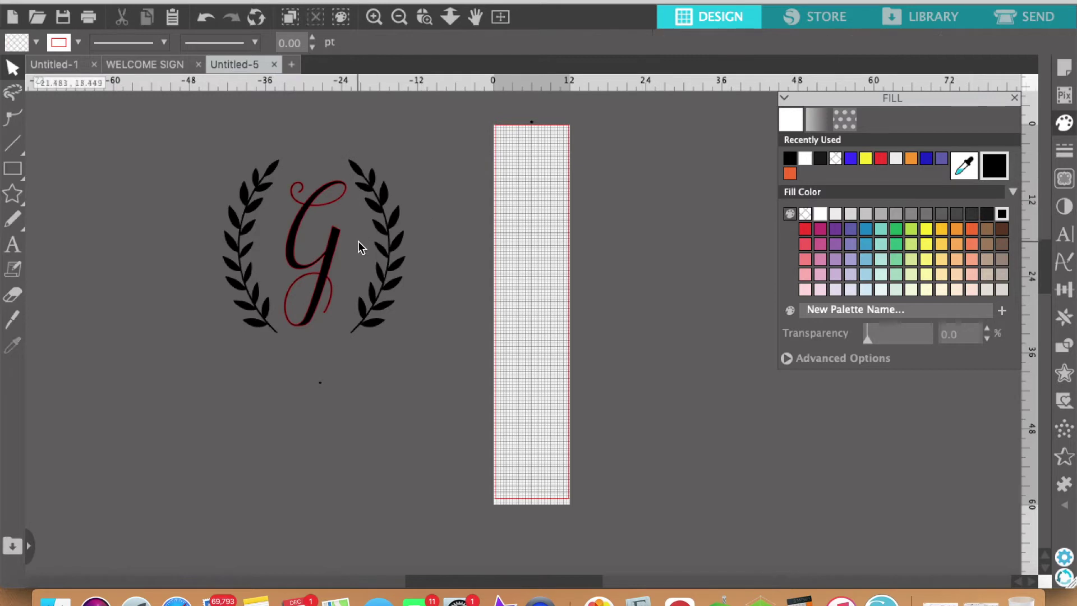
{"action": "left_click_drag", "start_coordinate": [335, 256], "coordinate": [335, 169]}
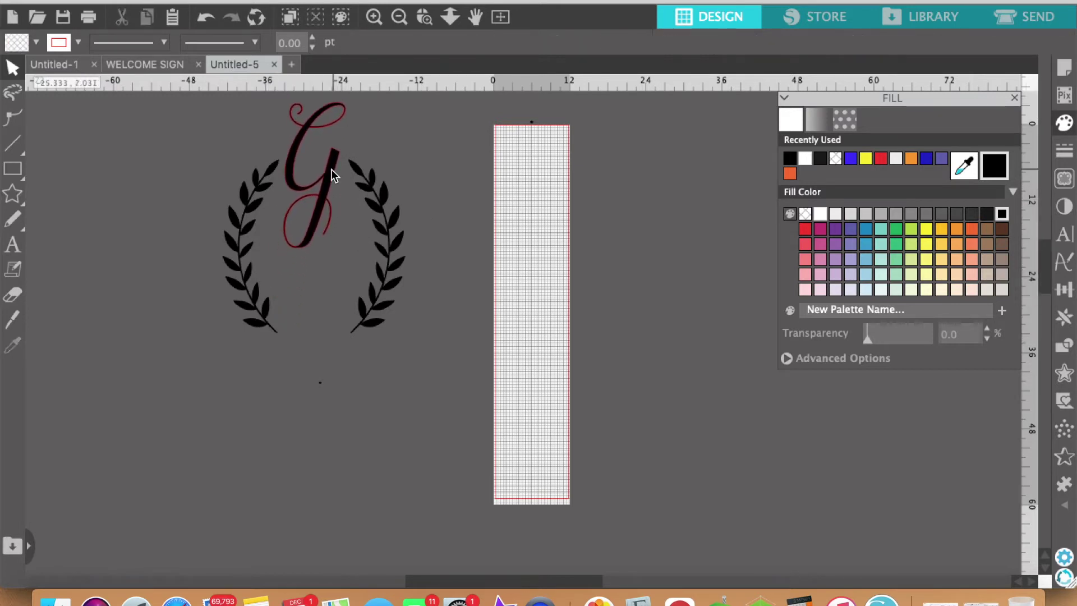
Step: Apply Align Center and Align Middle to the G and wreath together
{"action": "left_click_drag", "start_coordinate": [180, 110], "coordinate": [436, 389]}
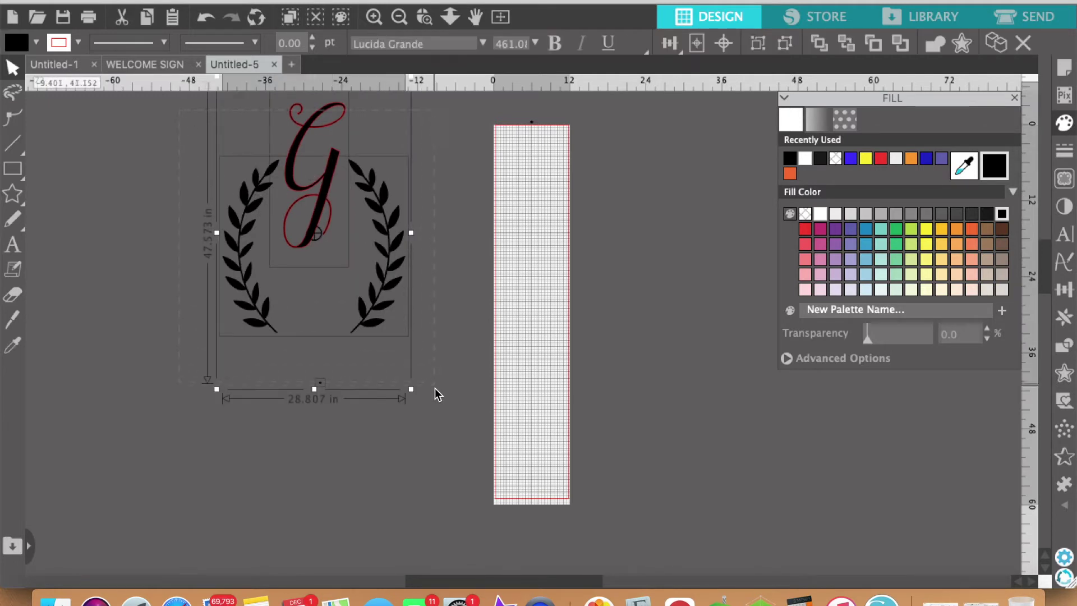
{"action": "left_click", "coordinate": [1064, 291]}
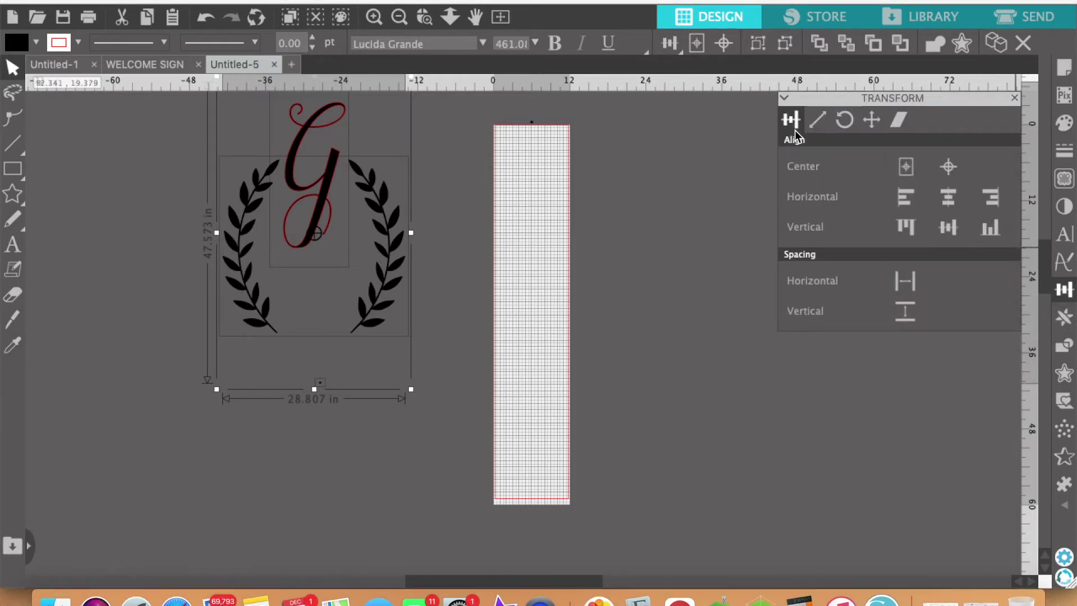
{"action": "left_click", "coordinate": [951, 201]}
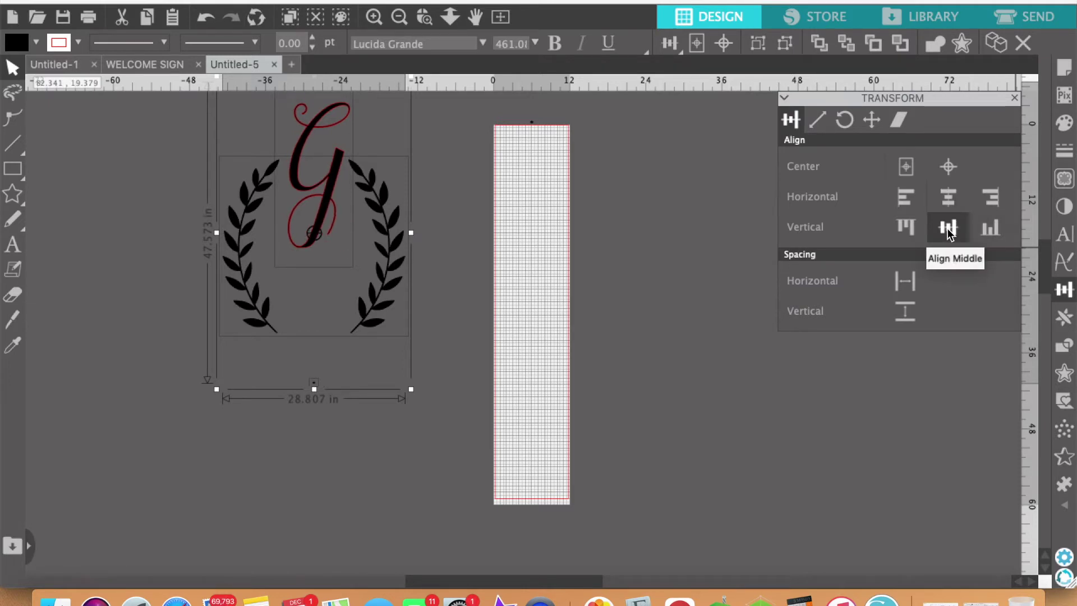
{"action": "left_click", "coordinate": [949, 228]}
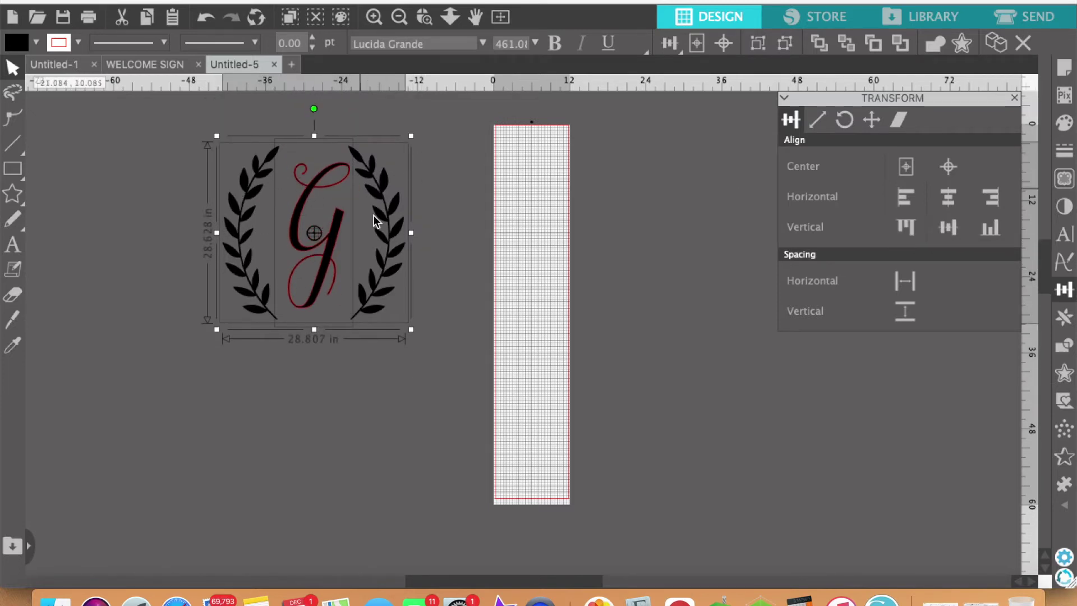
{"action": "left_click", "coordinate": [453, 215]}
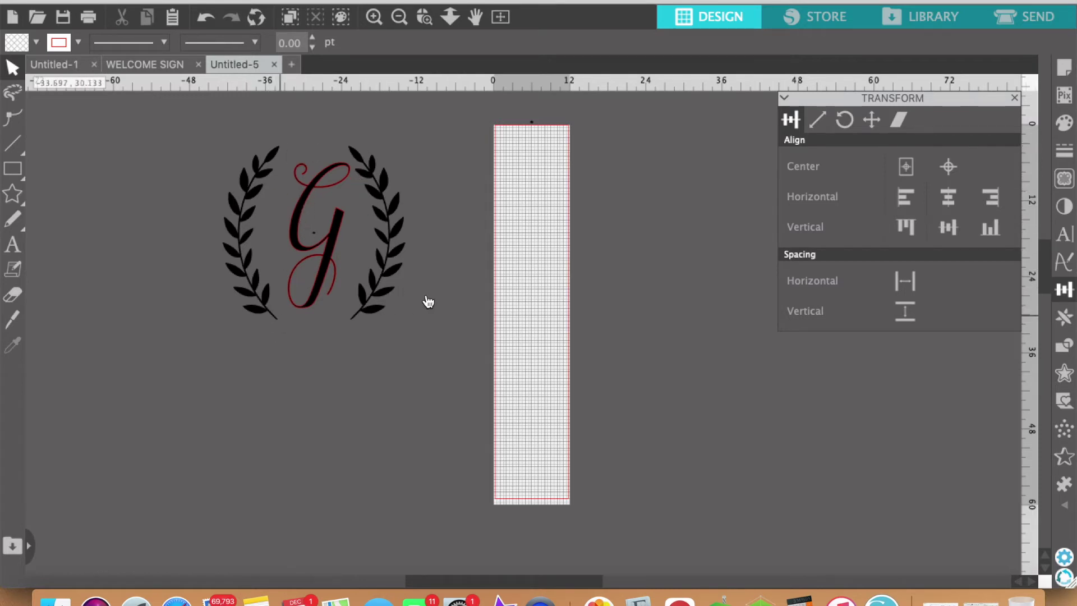
Step: Group the wreath and G, enlarge the monogram to about 32.1 × 31.9 in, then switch to Untitled-1
{"action": "left_click_drag", "start_coordinate": [259, 140], "coordinate": [402, 337]}
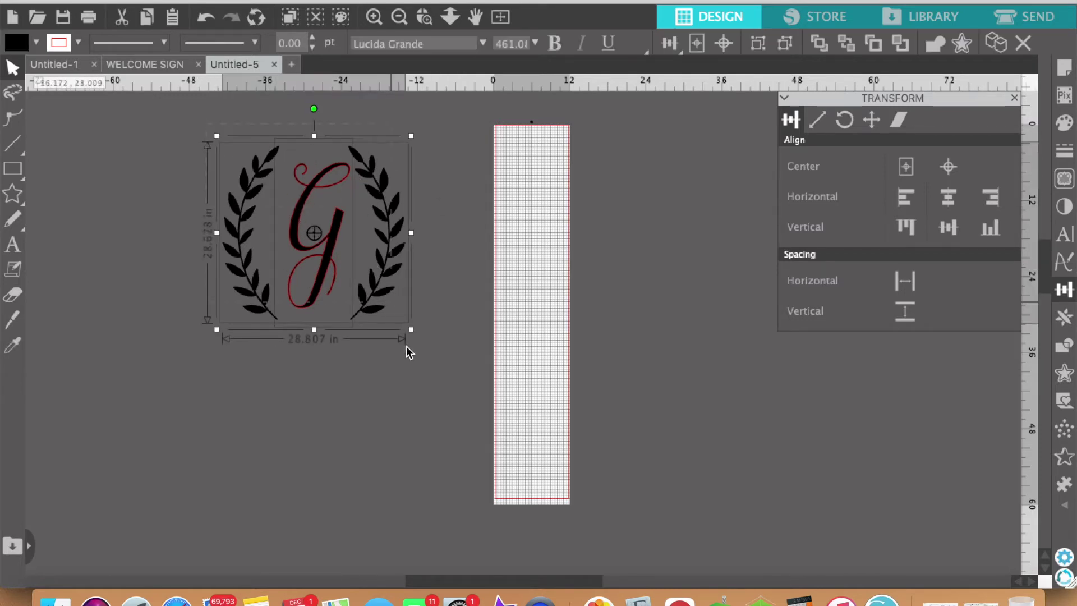
{"action": "right_click", "coordinate": [393, 275]}
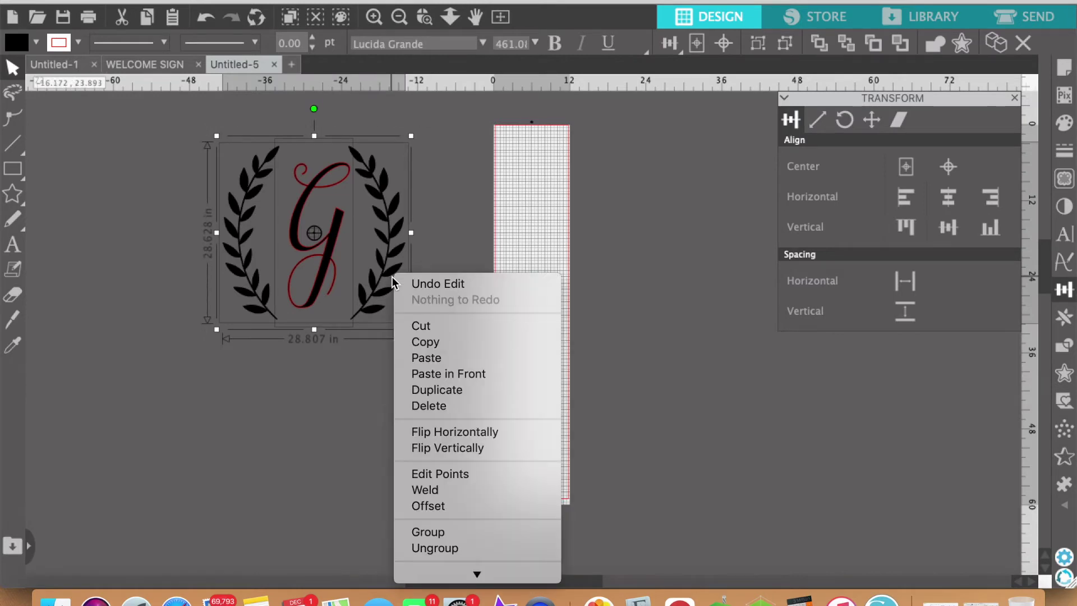
{"action": "left_click", "coordinate": [423, 532]}
{"action": "mouse_move", "coordinate": [331, 250]}
{"action": "left_mouse_down"}
{"action": "mouse_move", "coordinate": [335, 263]}
{"action": "mouse_move", "coordinate": [377, 254]}
{"action": "mouse_move", "coordinate": [395, 219]}
{"action": "mouse_move", "coordinate": [319, 238]}
{"action": "left_mouse_up"}
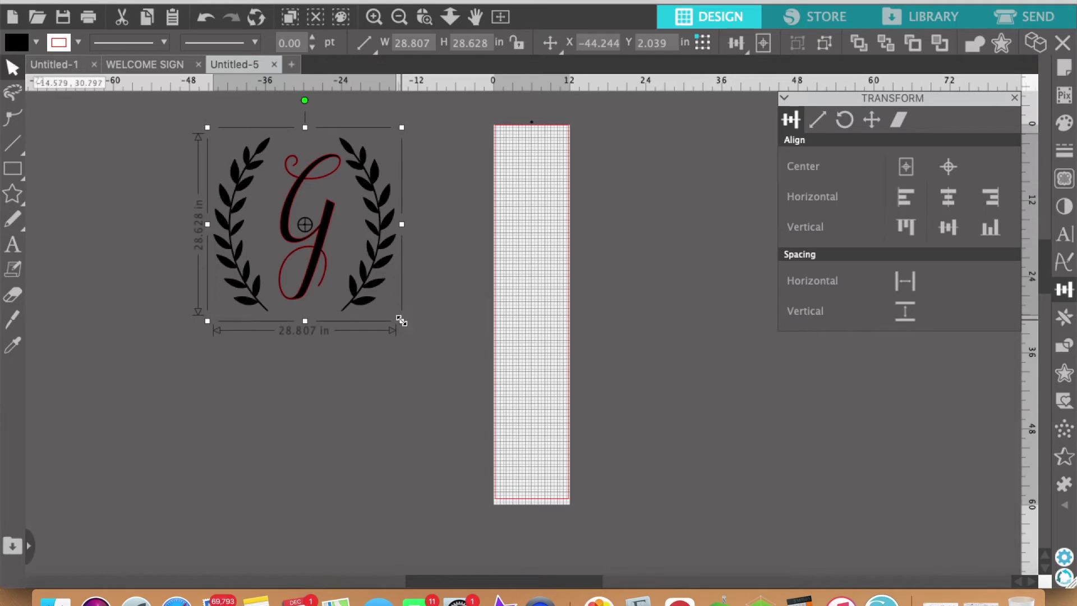
{"action": "left_click_drag", "start_coordinate": [402, 321], "coordinate": [428, 343]}
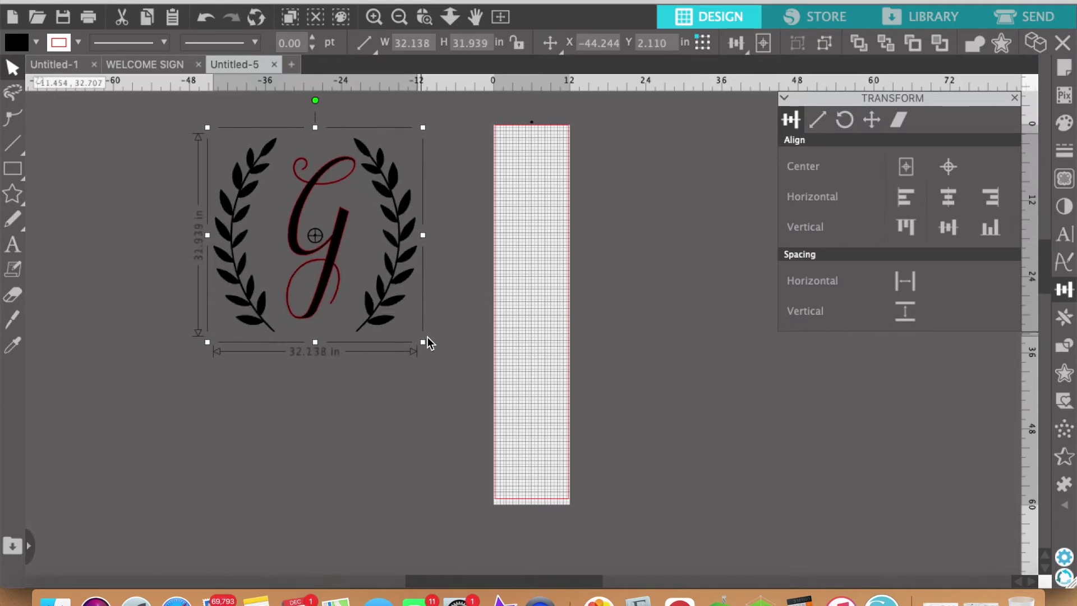
{"action": "left_click", "coordinate": [143, 63]}
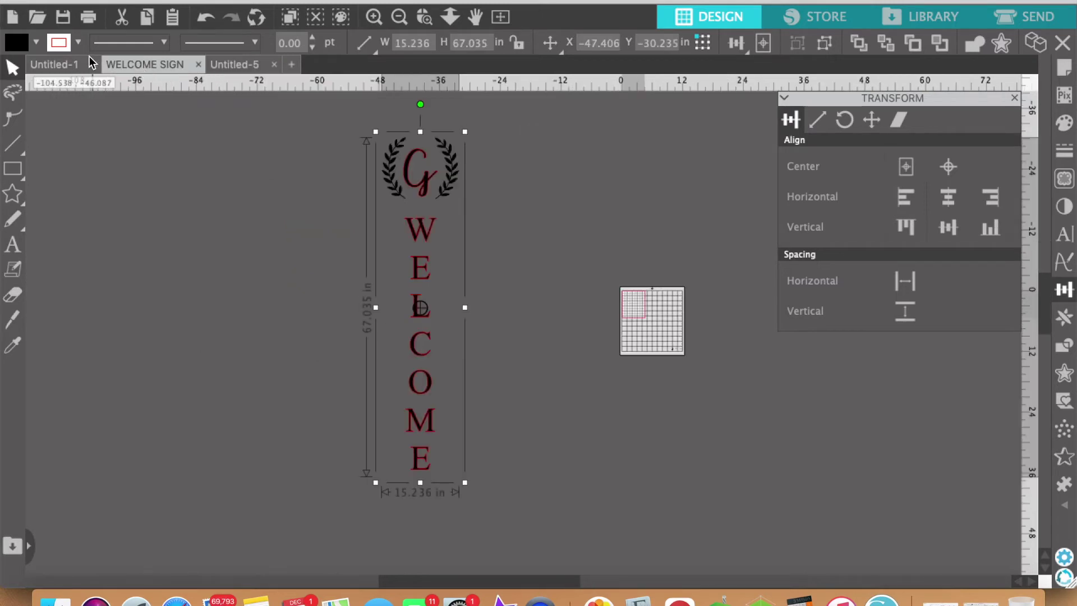
{"action": "left_click", "coordinate": [77, 62]}
Step: Draw a small 5.533 × 3.898 in rectangle to the left of the WELCOME sign
{"action": "scroll", "coordinate": [264, 263], "scroll_direction": "up", "scroll_amount": 2}
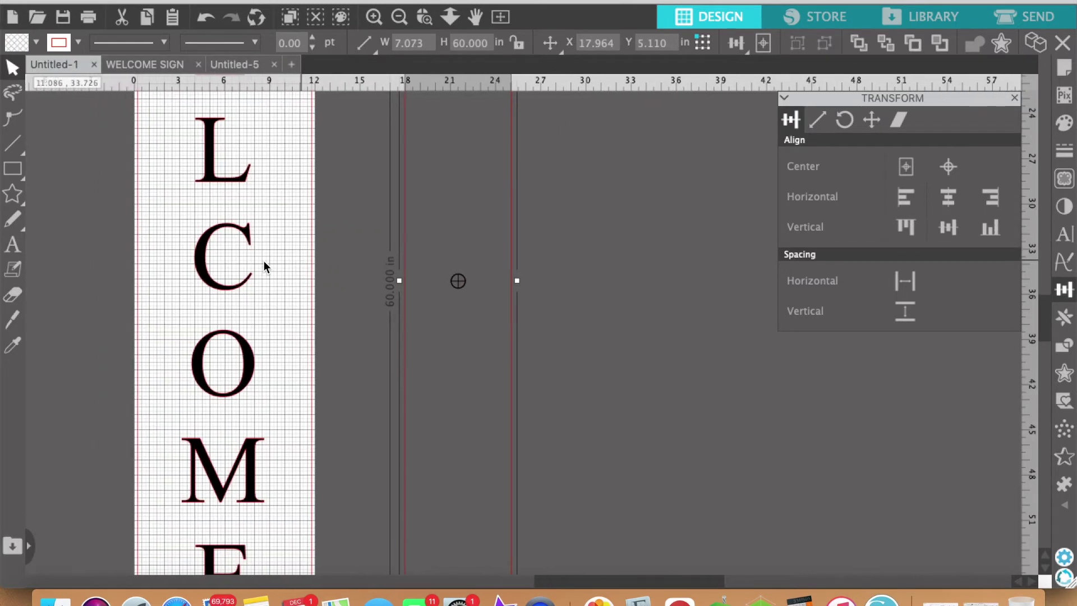
{"action": "left_click", "coordinate": [400, 17]}
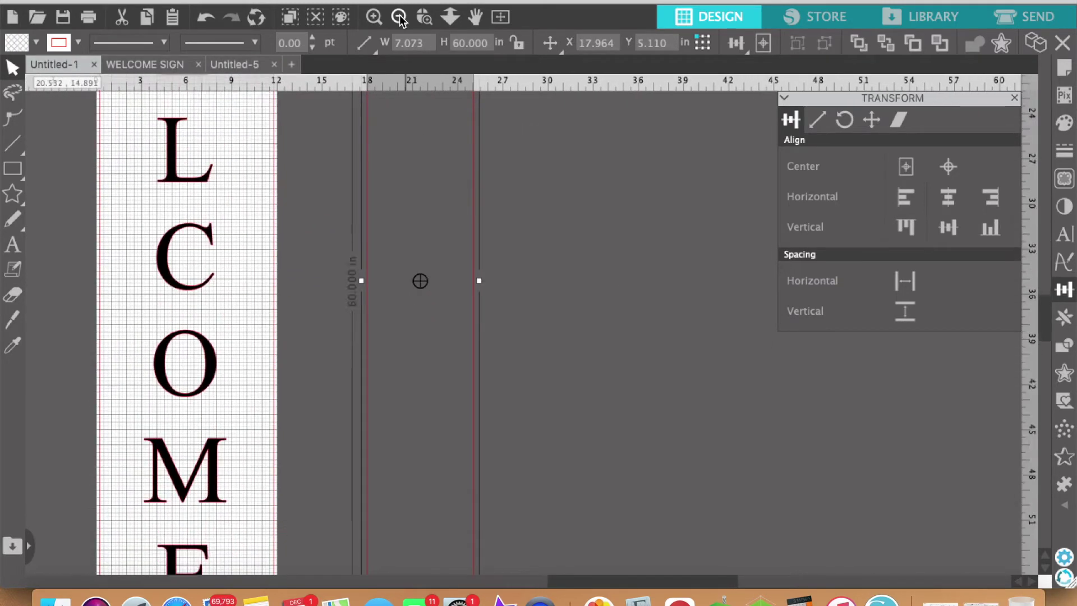
{"action": "left_click", "coordinate": [399, 17]}
{"action": "left_click", "coordinate": [589, 203]}
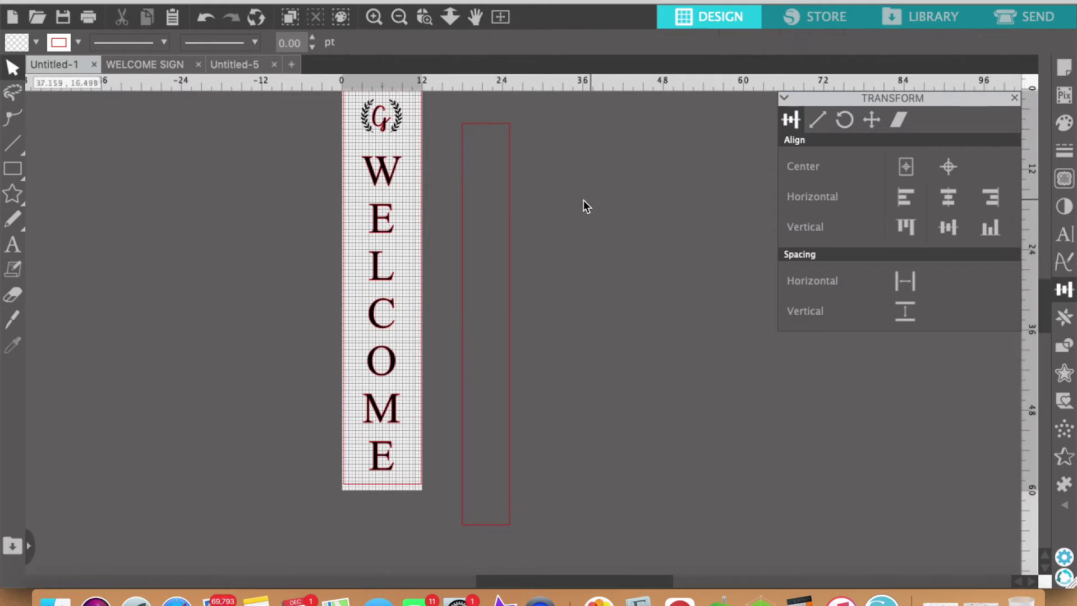
{"action": "left_click", "coordinate": [503, 134]}
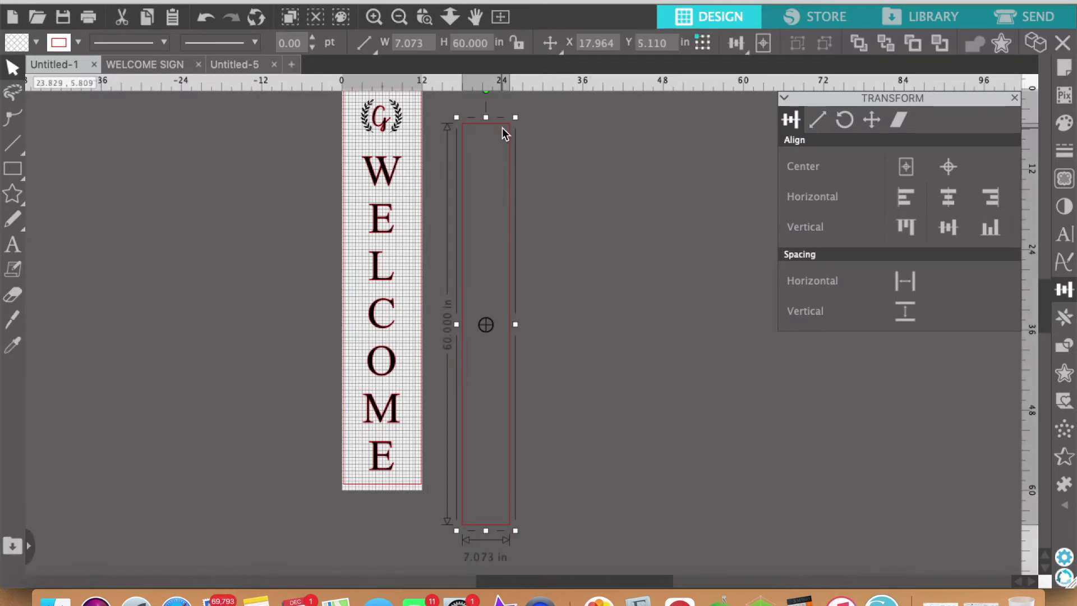
{"action": "mouse_move", "coordinate": [15, 169]}
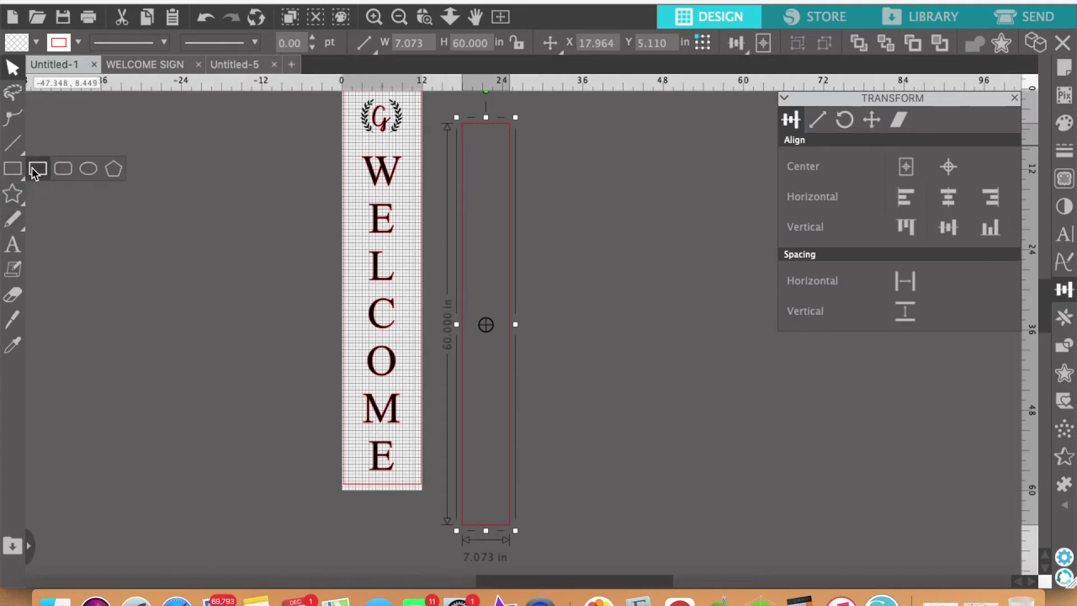
{"action": "left_click", "coordinate": [33, 173]}
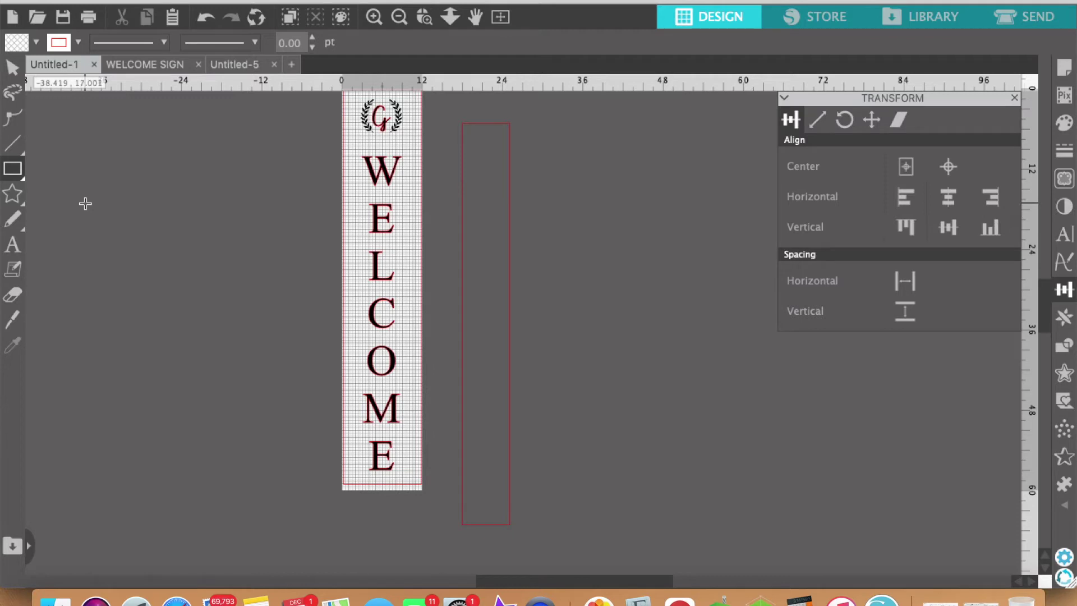
{"action": "left_click_drag", "start_coordinate": [84, 203], "coordinate": [123, 230]}
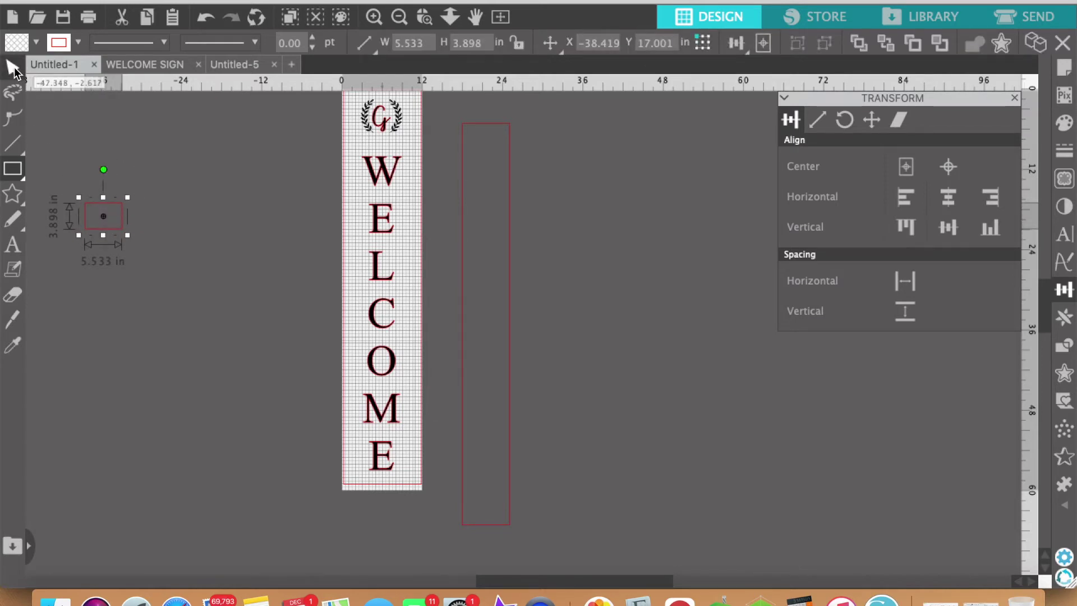
{"action": "left_click", "coordinate": [14, 69]}
{"action": "mouse_move", "coordinate": [22, 170]}
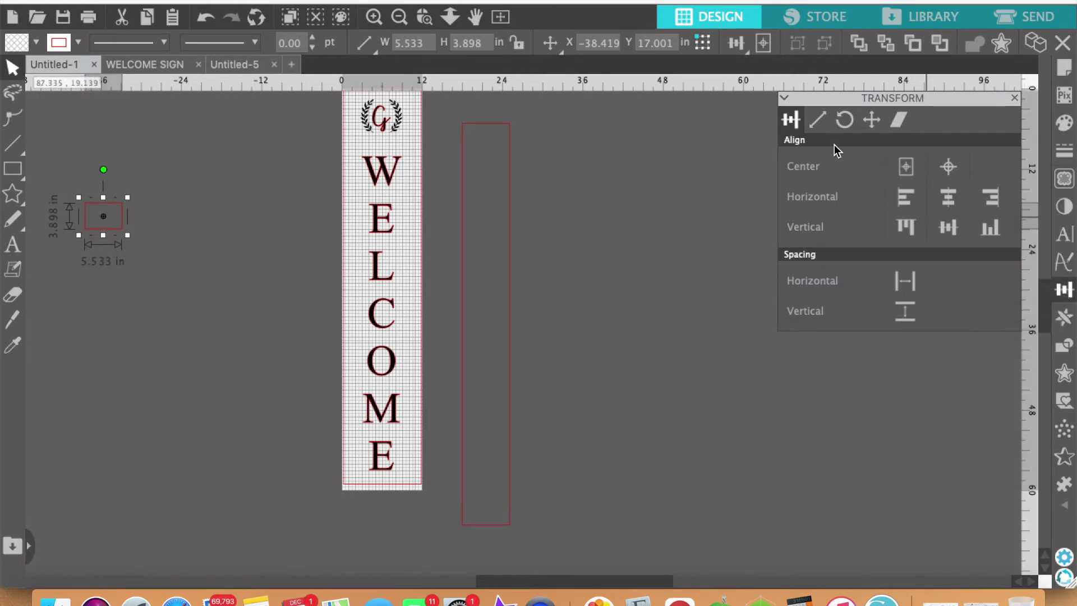
Step: Resize the rectangle in the Transform panel to 7.063 in wide by 60 in high
{"action": "left_click", "coordinate": [820, 124]}
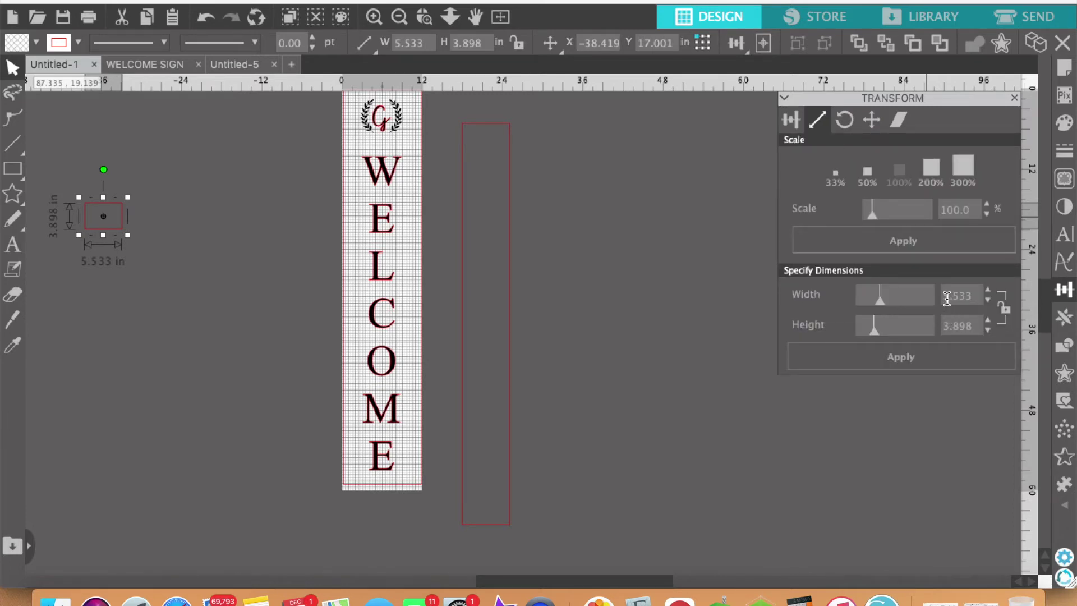
{"action": "left_click_drag", "start_coordinate": [946, 298], "coordinate": [982, 299]}
{"action": "key", "text": "BackSpace"}
{"action": "key", "text": "BackSpace"}
{"action": "type", "text": "7"}
{"action": "left_click", "coordinate": [969, 325]}
{"action": "left_click_drag", "start_coordinate": [976, 325], "coordinate": [926, 323]}
{"action": "type", "text": "60"}
{"action": "key", "text": "Return"}
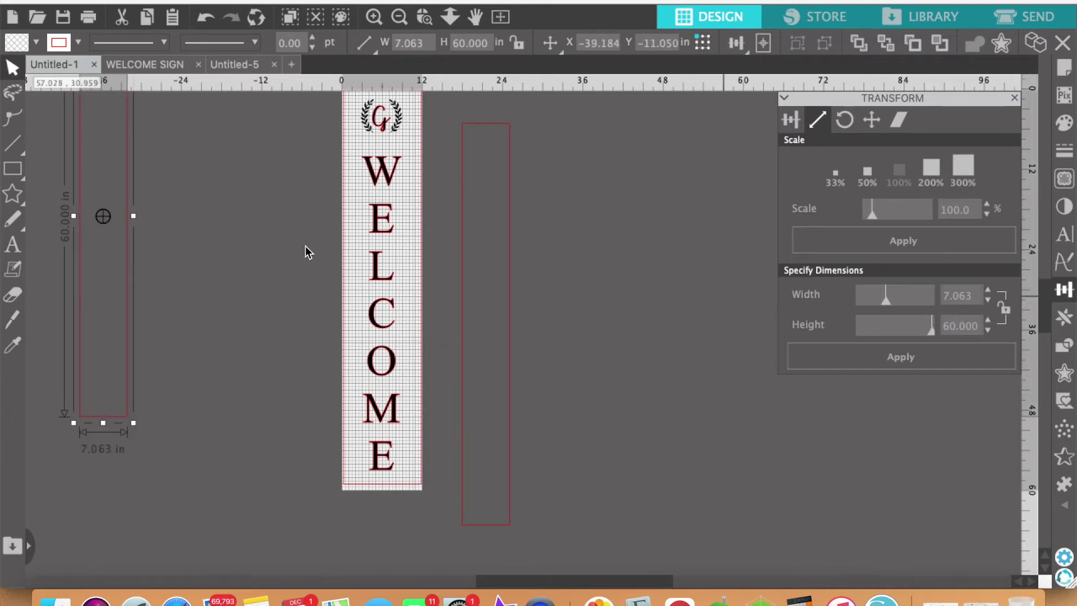
{"action": "scroll", "coordinate": [252, 262], "scroll_direction": "left", "scroll_amount": 5}
{"action": "scroll", "coordinate": [252, 262], "scroll_direction": "up", "scroll_amount": 2}
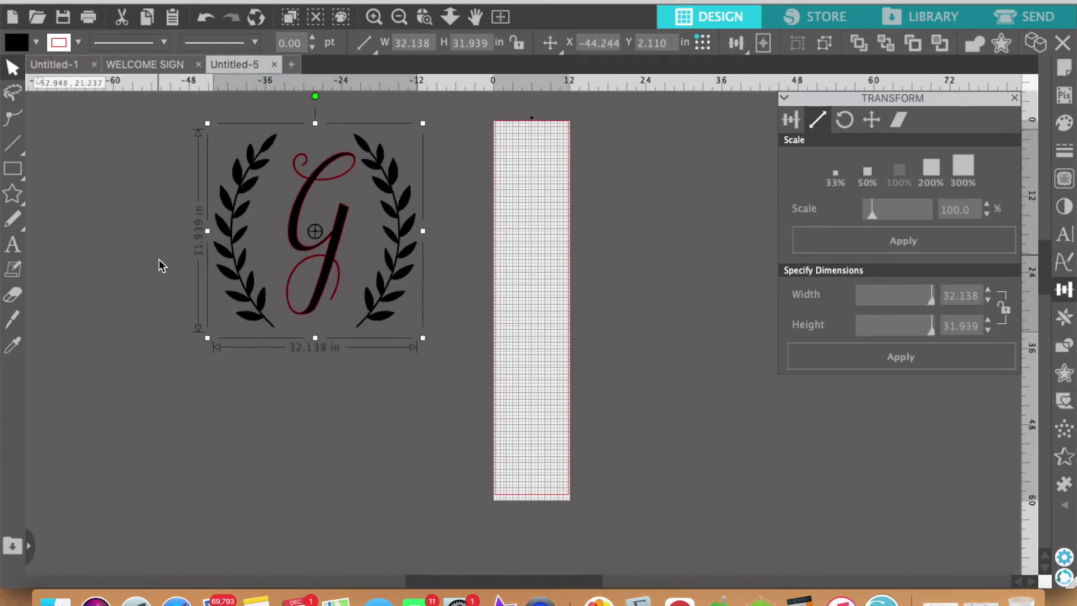
Step: On the Untitled-5 canvas, add a WELCOME text object below the G wreath
{"action": "scroll", "coordinate": [159, 259], "scroll_direction": "down", "scroll_amount": 5}
{"action": "scroll", "coordinate": [159, 259], "scroll_direction": "up", "scroll_amount": 3}
{"action": "scroll", "coordinate": [159, 259], "scroll_direction": "right", "scroll_amount": 1}
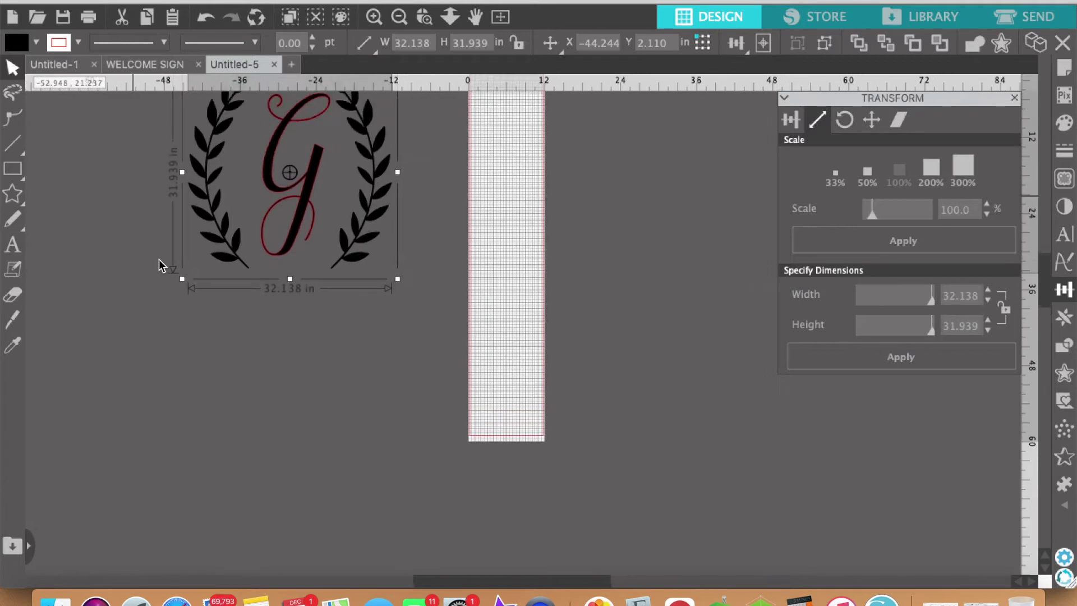
{"action": "left_click", "coordinate": [158, 251]}
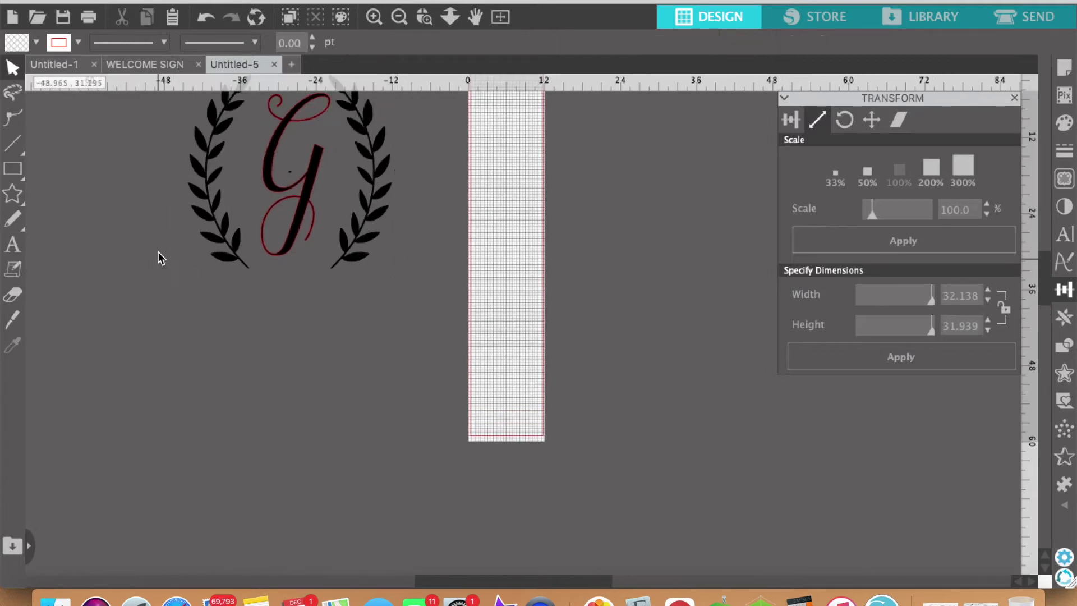
{"action": "left_click", "coordinate": [12, 246]}
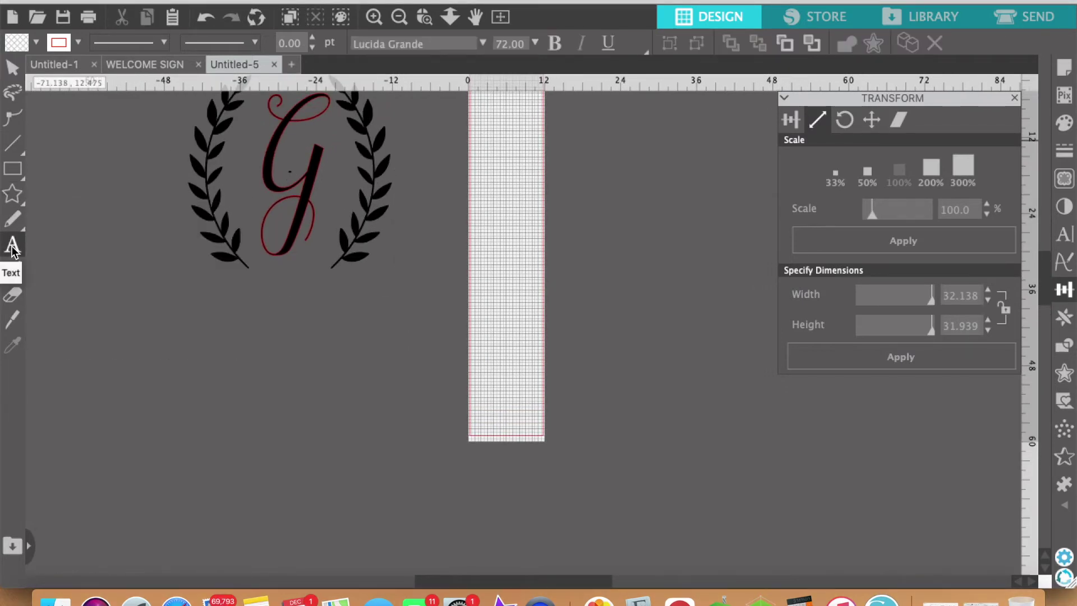
{"action": "left_click", "coordinate": [109, 292]}
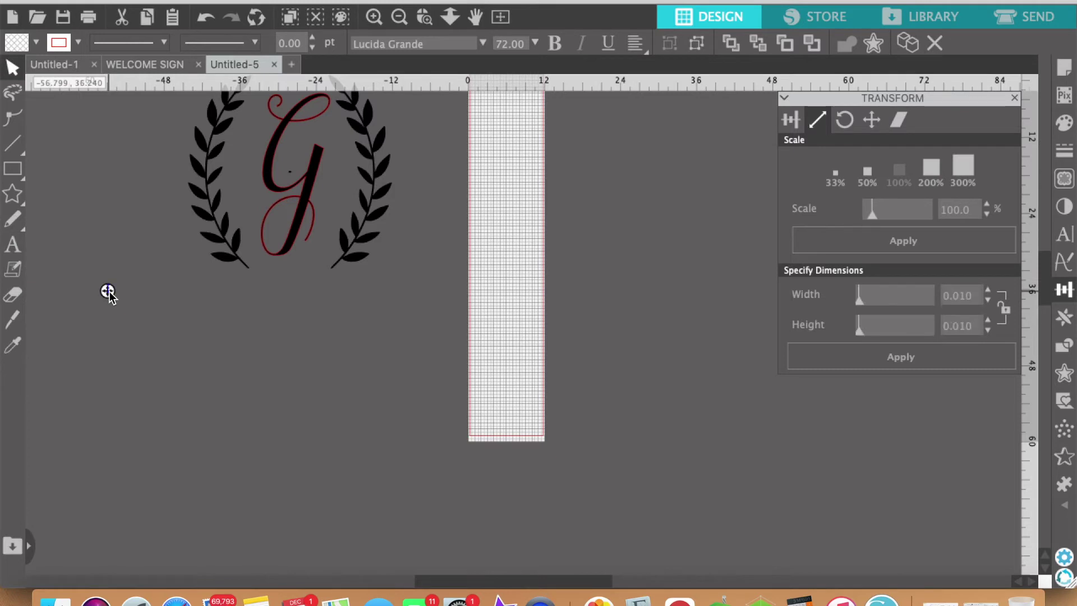
{"action": "type", "text": "name"}
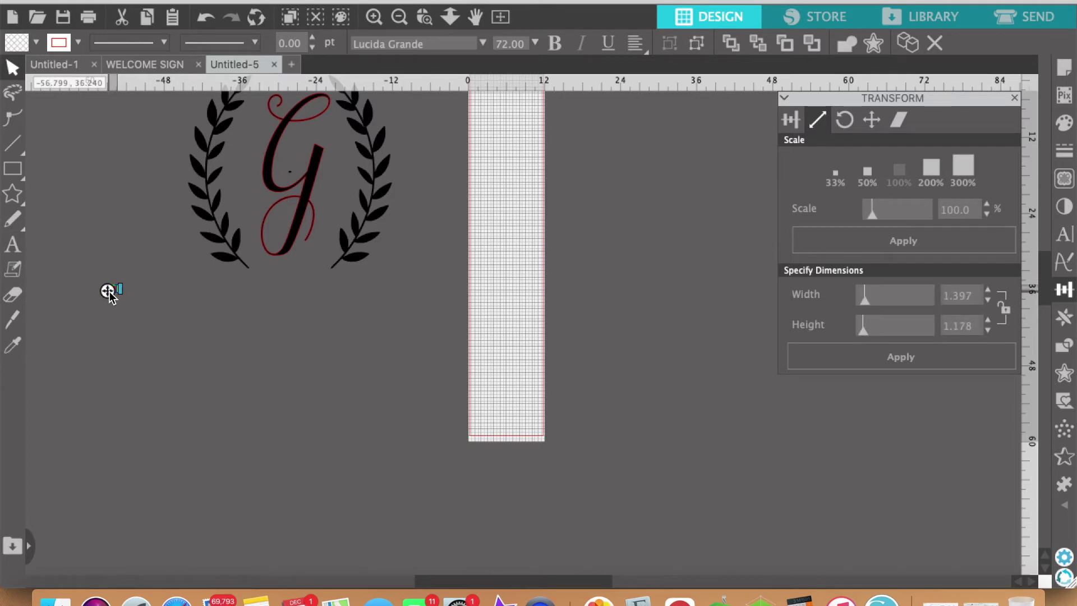
{"action": "type", "text": "OME"}
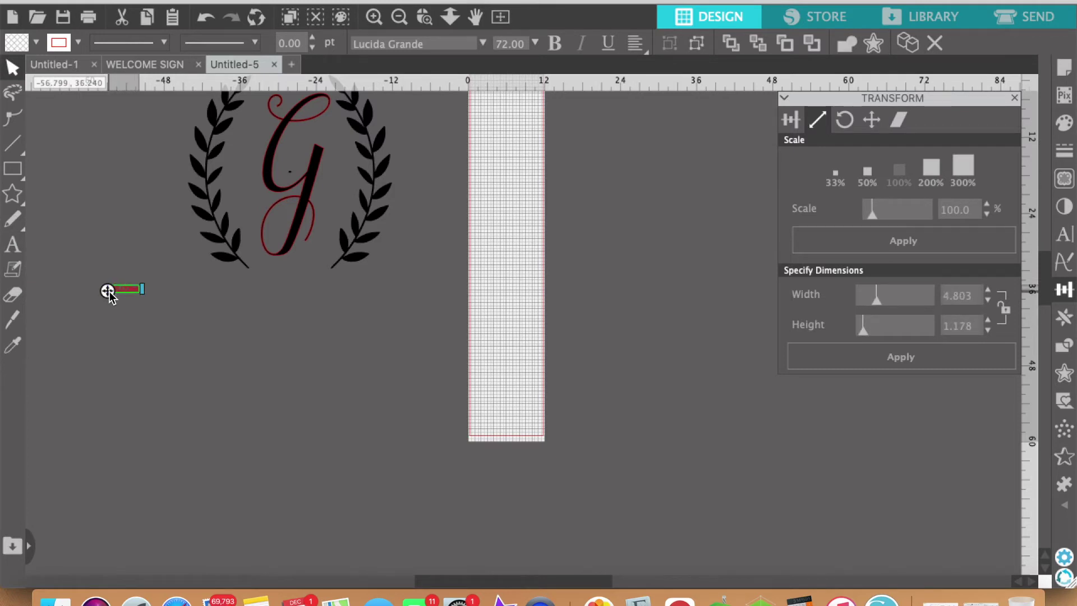
{"action": "left_click", "coordinate": [138, 323]}
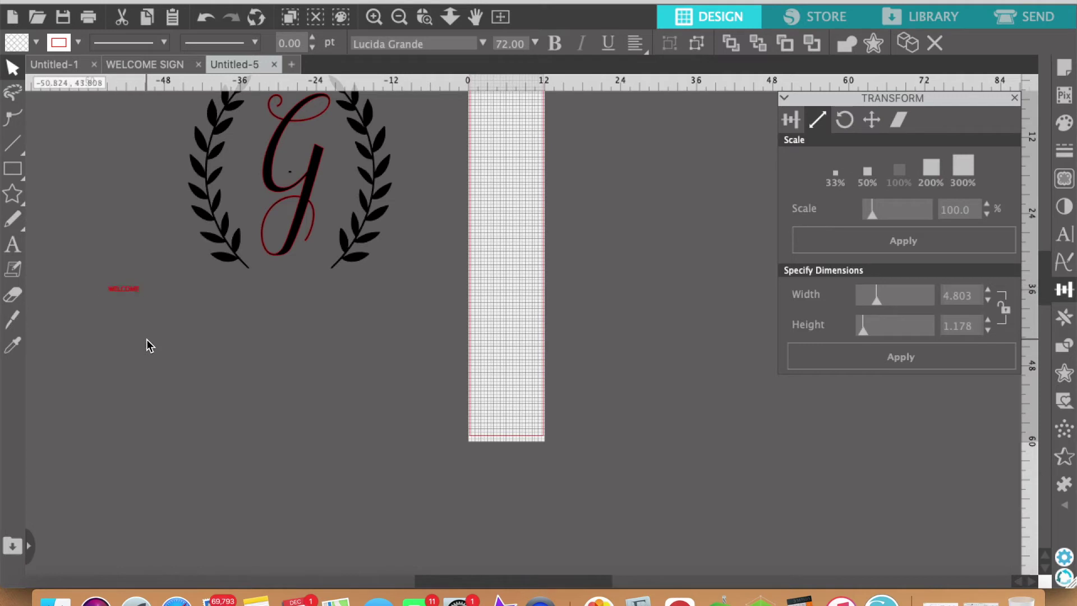
{"action": "left_click", "coordinate": [133, 296]}
Step: Enlarge WELCOME to about 40 in wide, fill it black, and move it beneath the wreath
{"action": "left_click_drag", "start_coordinate": [144, 299], "coordinate": [356, 396]}
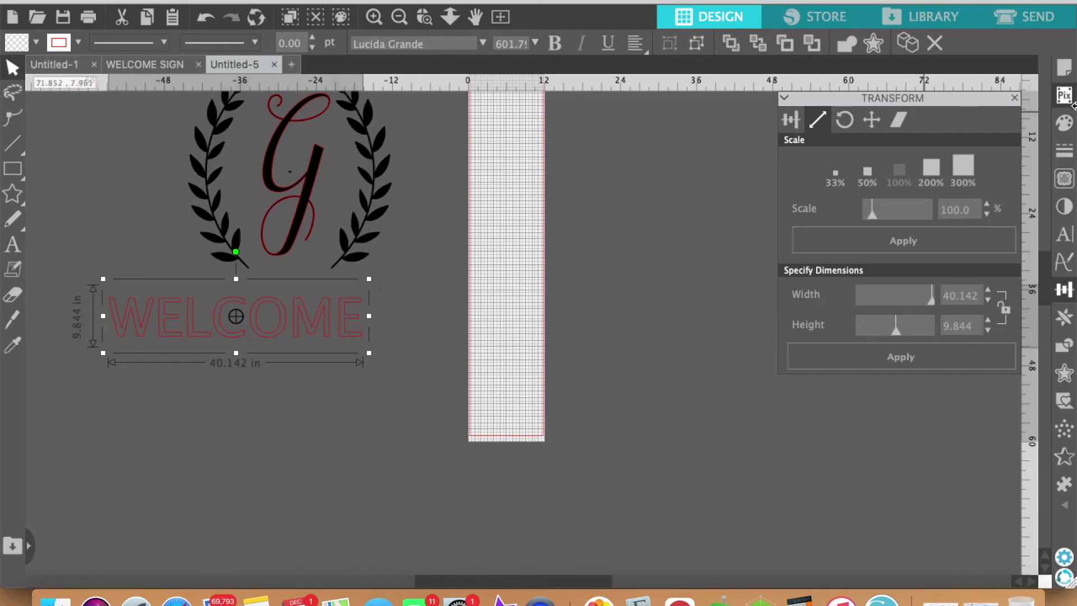
{"action": "left_click", "coordinate": [1064, 122]}
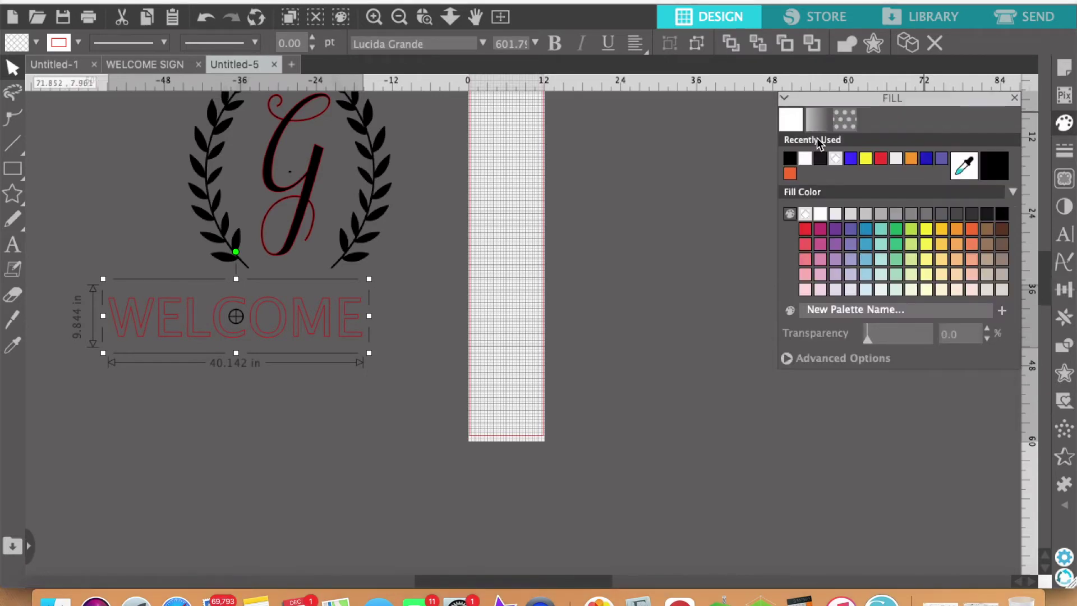
{"action": "left_click", "coordinate": [790, 158]}
{"action": "left_click_drag", "start_coordinate": [301, 309], "coordinate": [301, 356]}
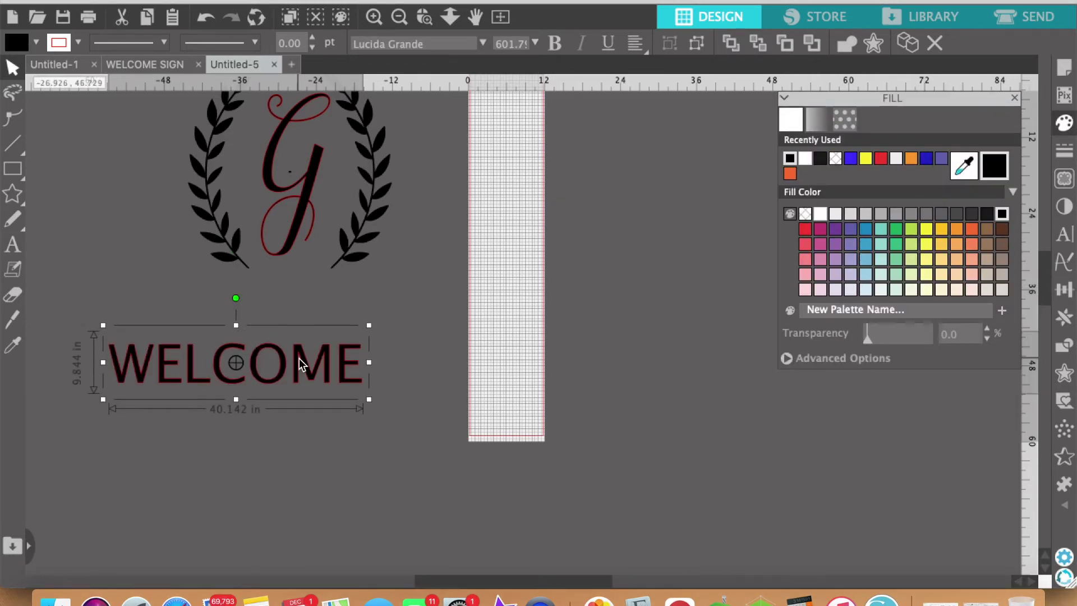
Step: Change the WELCOME font to Times New Roman
{"action": "left_click", "coordinate": [482, 43]}
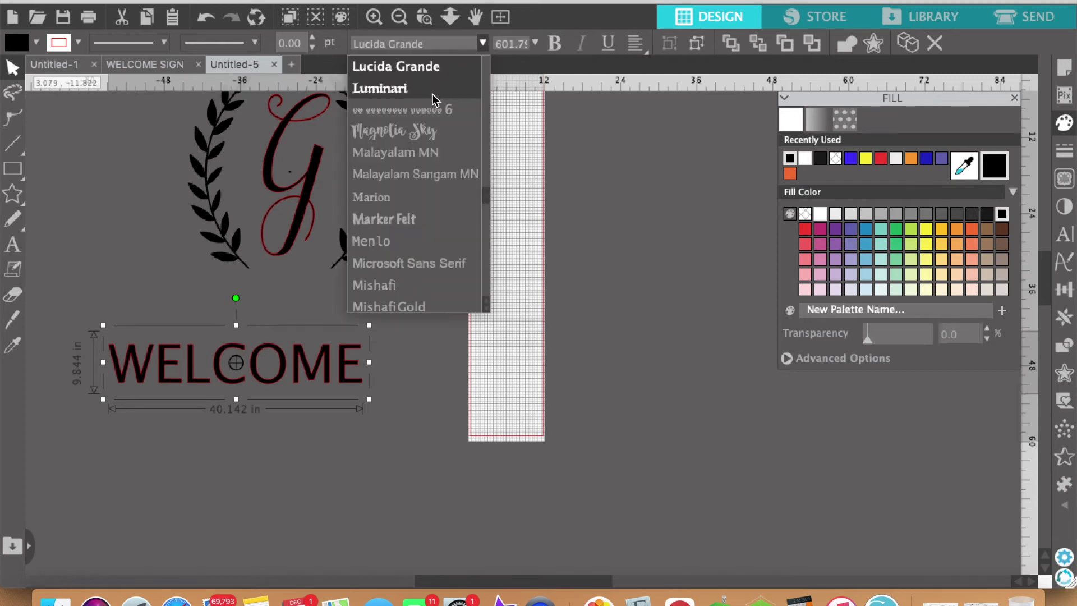
{"action": "scroll", "coordinate": [432, 96], "scroll_direction": "up", "scroll_amount": 2}
{"action": "left_click", "coordinate": [393, 247]}
{"action": "left_click", "coordinate": [385, 298]}
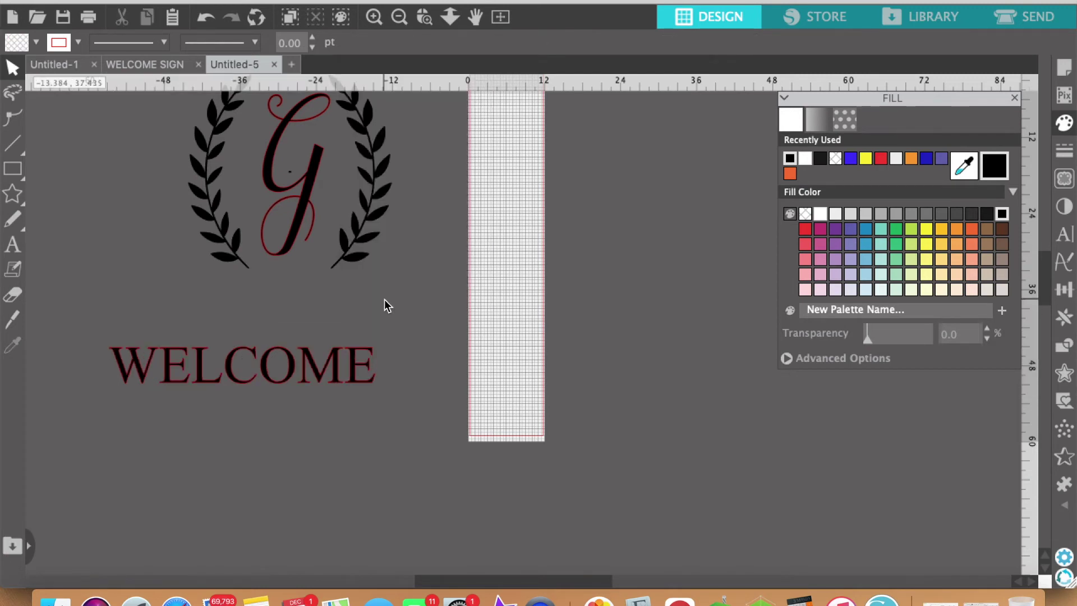
{"action": "left_click", "coordinate": [306, 373]}
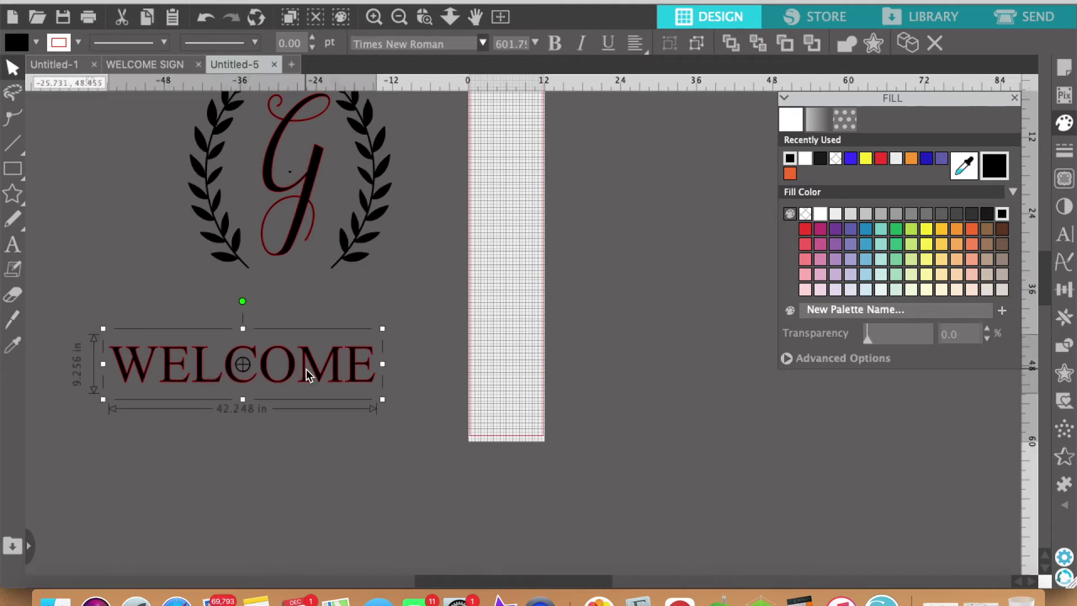
{"action": "double_click", "coordinate": [338, 361]}
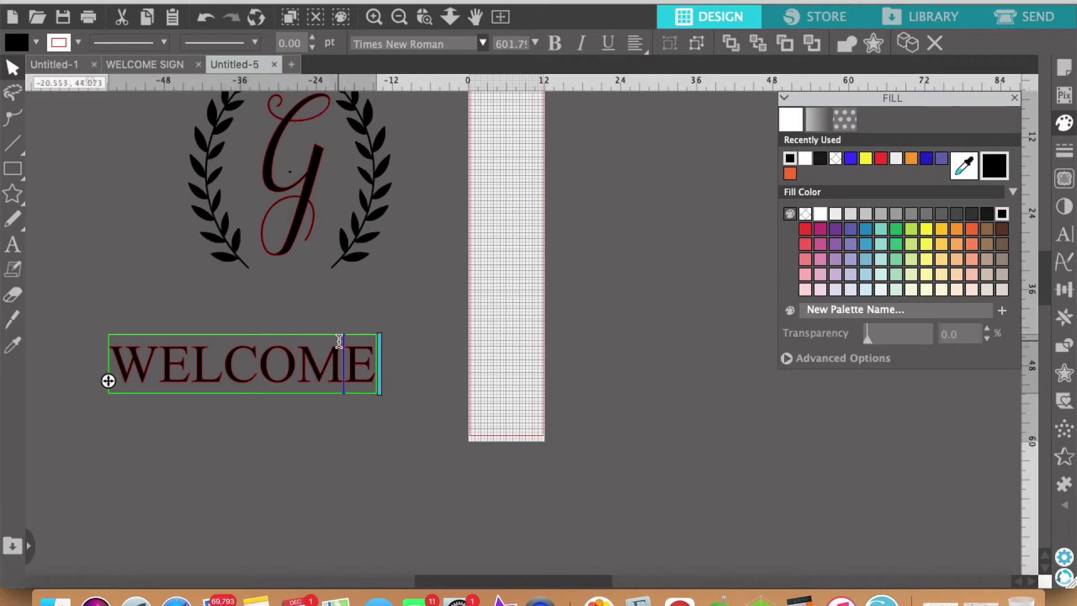
Step: Narrow the WELCOME text box so the letters stack vertically, about 9.559 × 64.792 in
{"action": "left_click", "coordinate": [342, 374]}
{"action": "left_click_drag", "start_coordinate": [381, 369], "coordinate": [382, 376]}
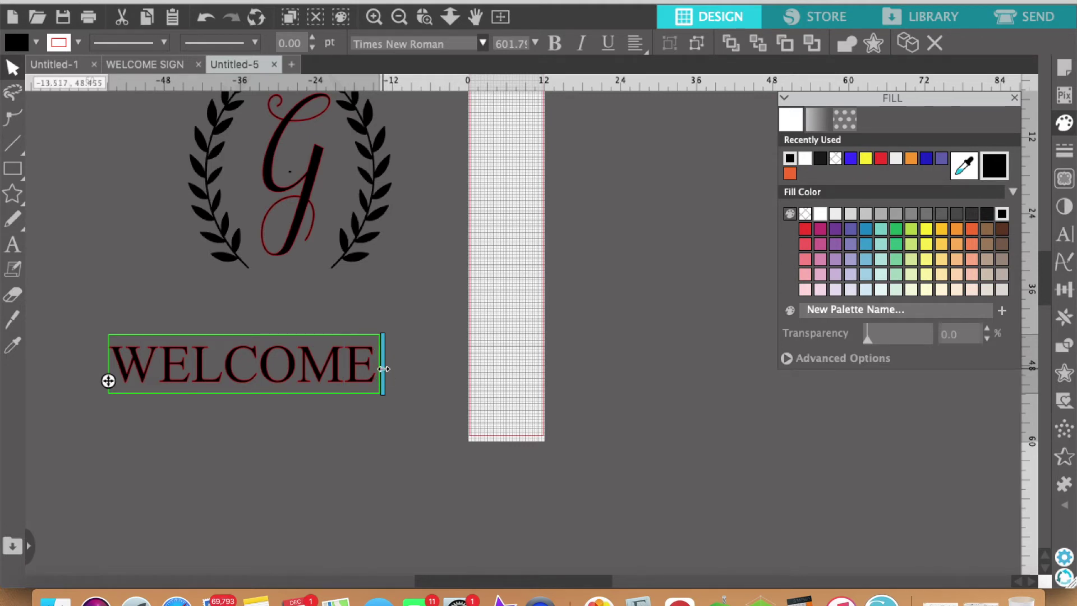
{"action": "left_click_drag", "start_coordinate": [384, 368], "coordinate": [170, 473]}
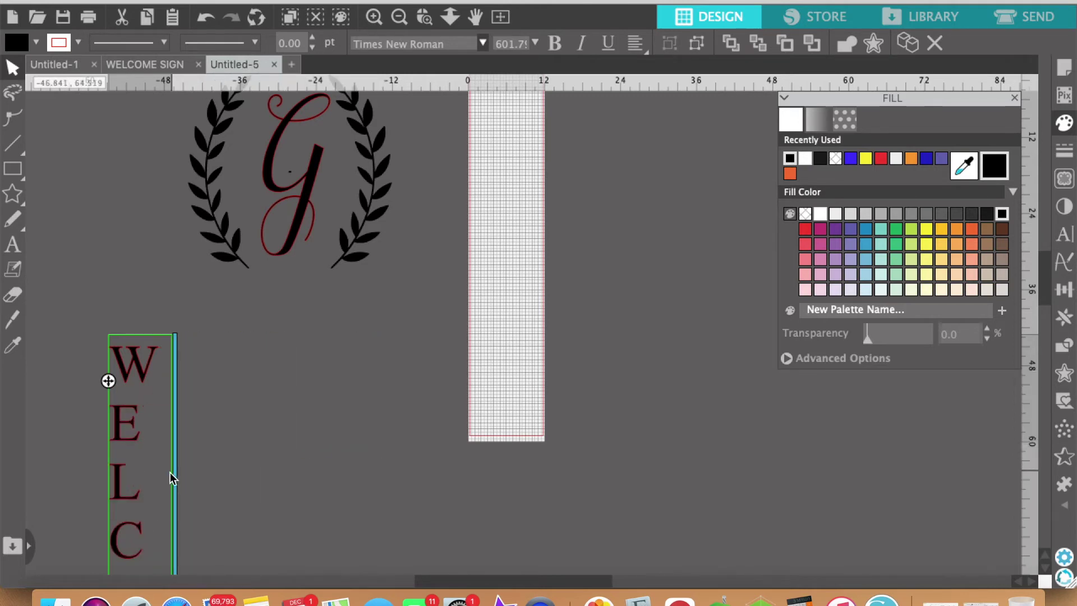
{"action": "scroll", "coordinate": [169, 473], "scroll_direction": "down", "scroll_amount": 8}
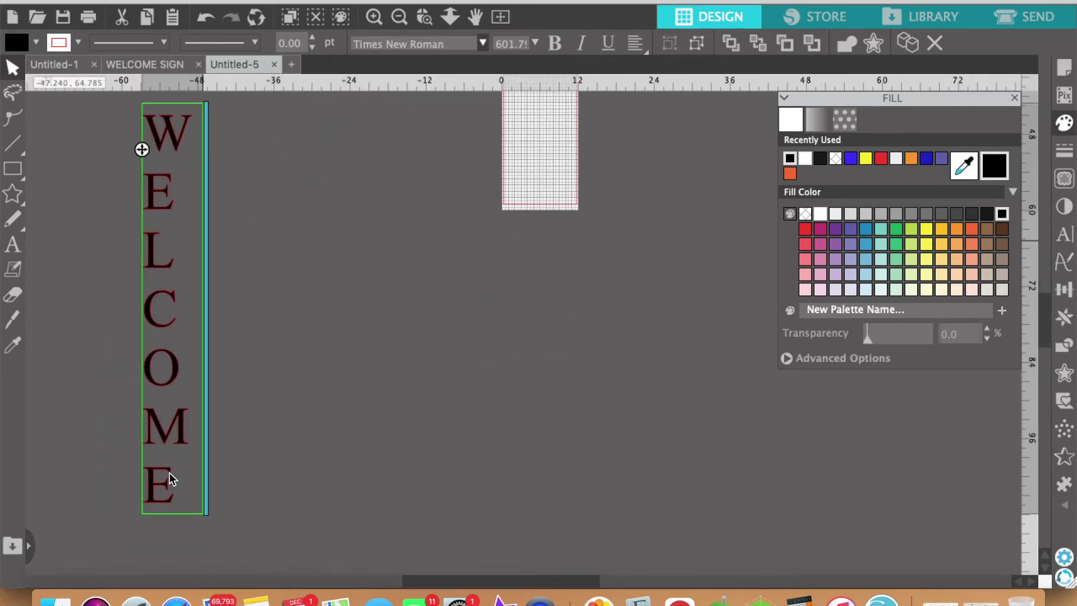
{"action": "left_click", "coordinate": [254, 302]}
{"action": "left_click", "coordinate": [174, 273]}
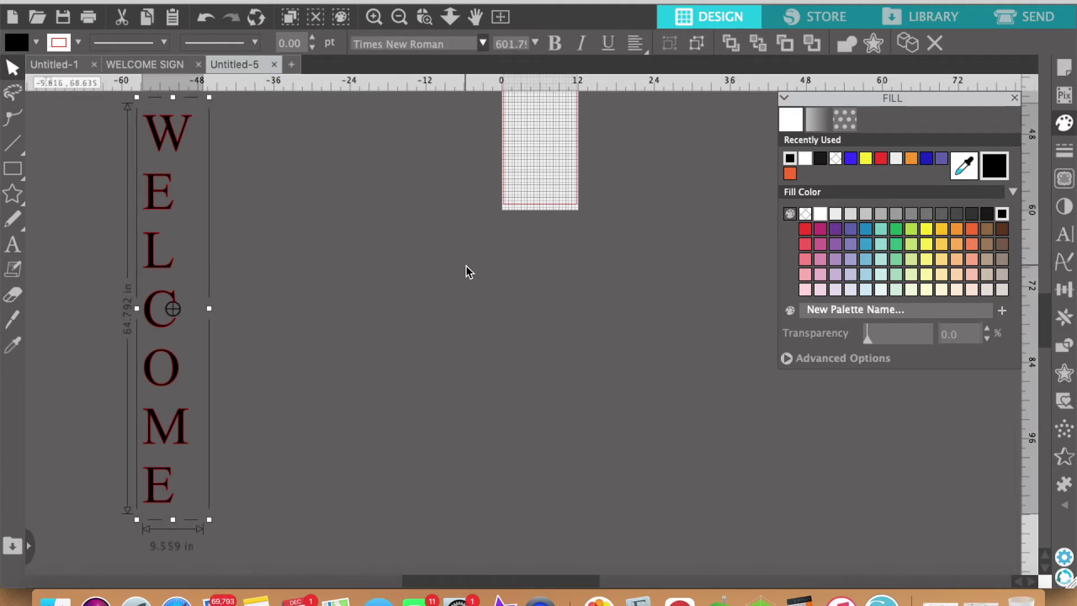
{"action": "left_click", "coordinate": [284, 268]}
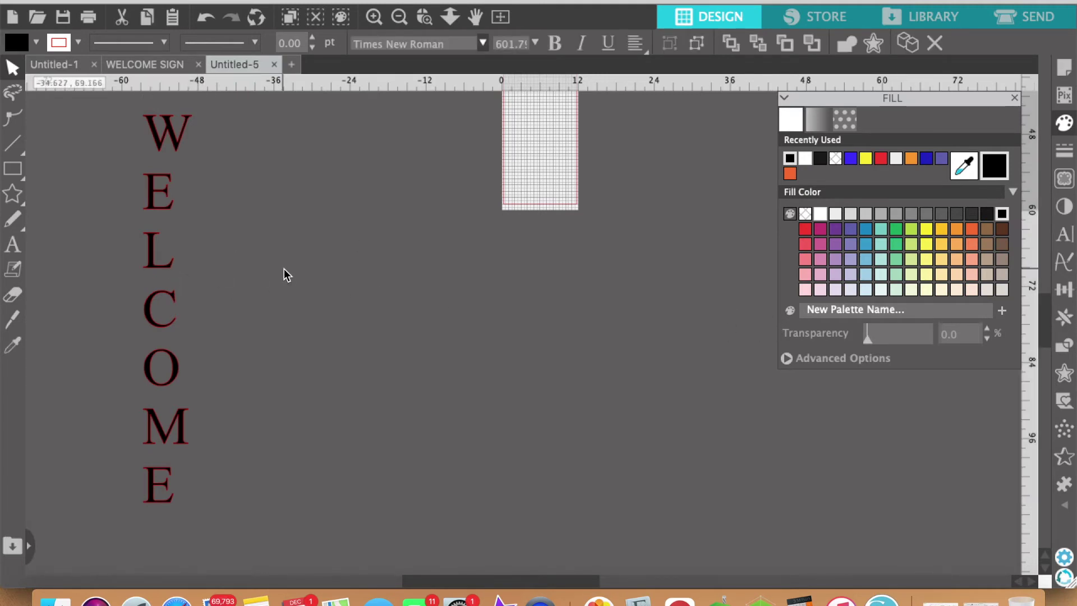
{"action": "double_click", "coordinate": [157, 248]}
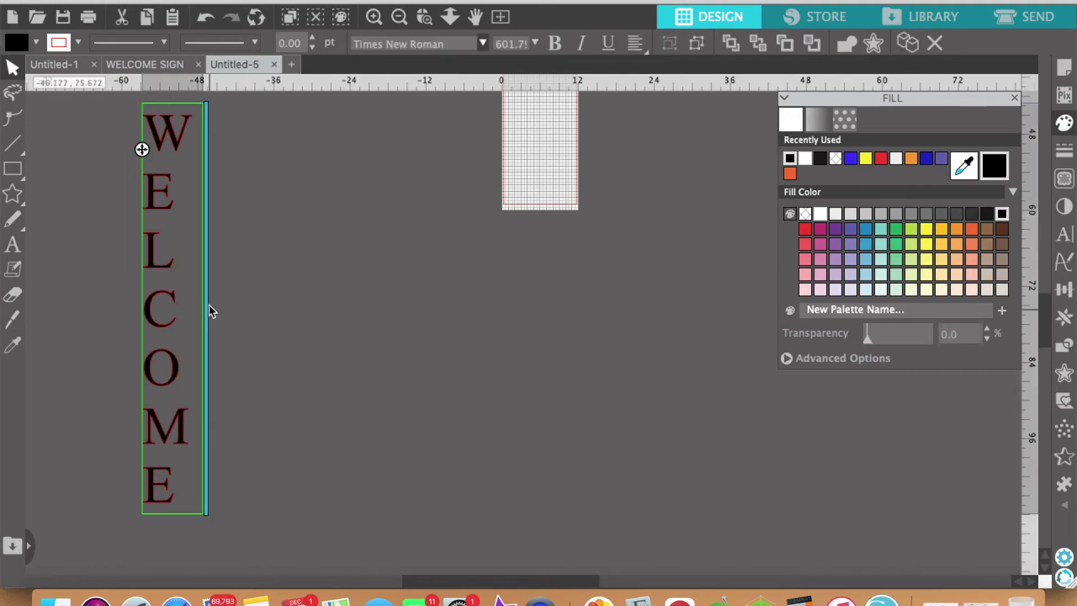
{"action": "left_click", "coordinate": [263, 269]}
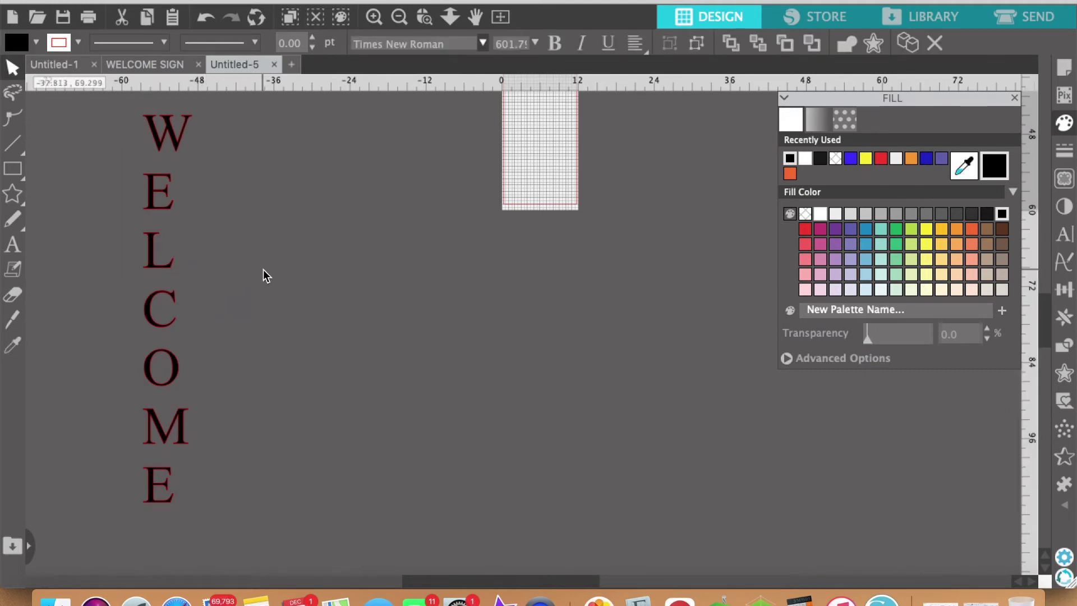
{"action": "left_click", "coordinate": [163, 266]}
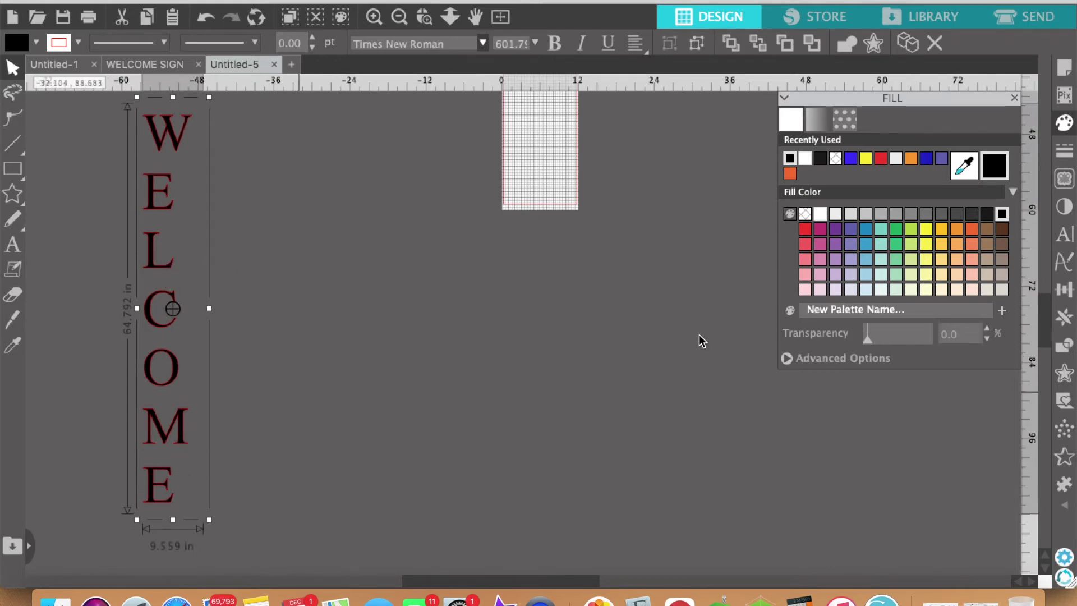
Step: Centre-justify the stacked WELCOME letters, then move the G and WELCOME group up and left
{"action": "left_click", "coordinate": [1064, 289]}
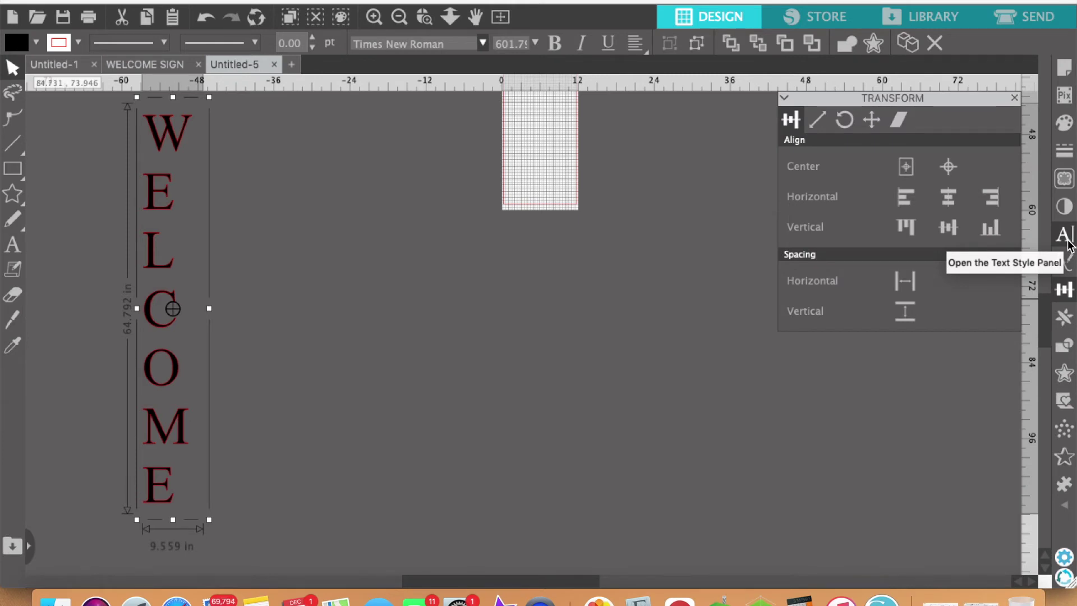
{"action": "left_click", "coordinate": [1066, 238]}
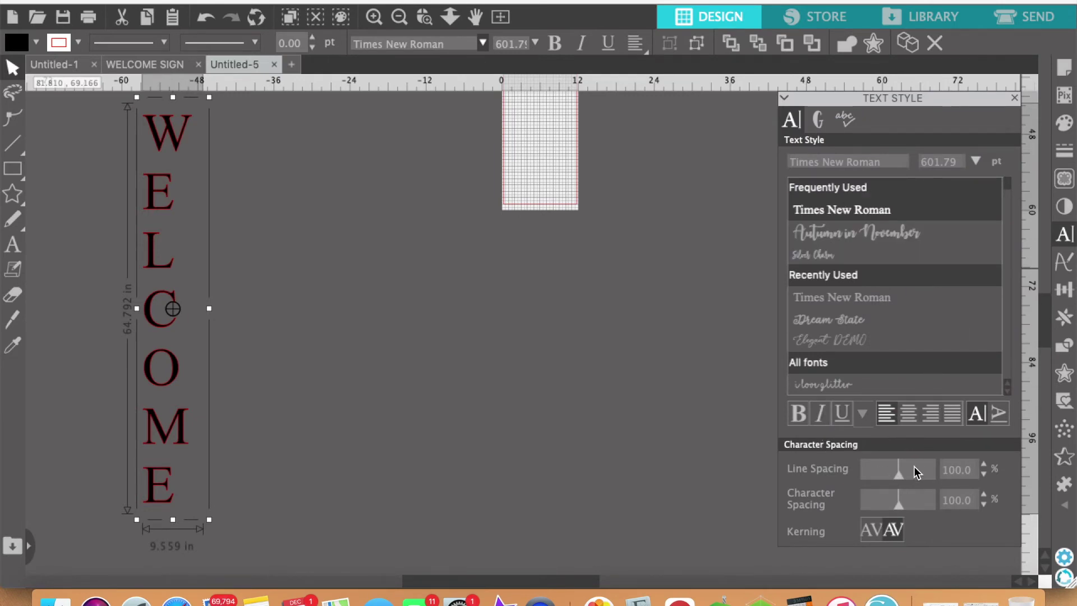
{"action": "left_click", "coordinate": [913, 419]}
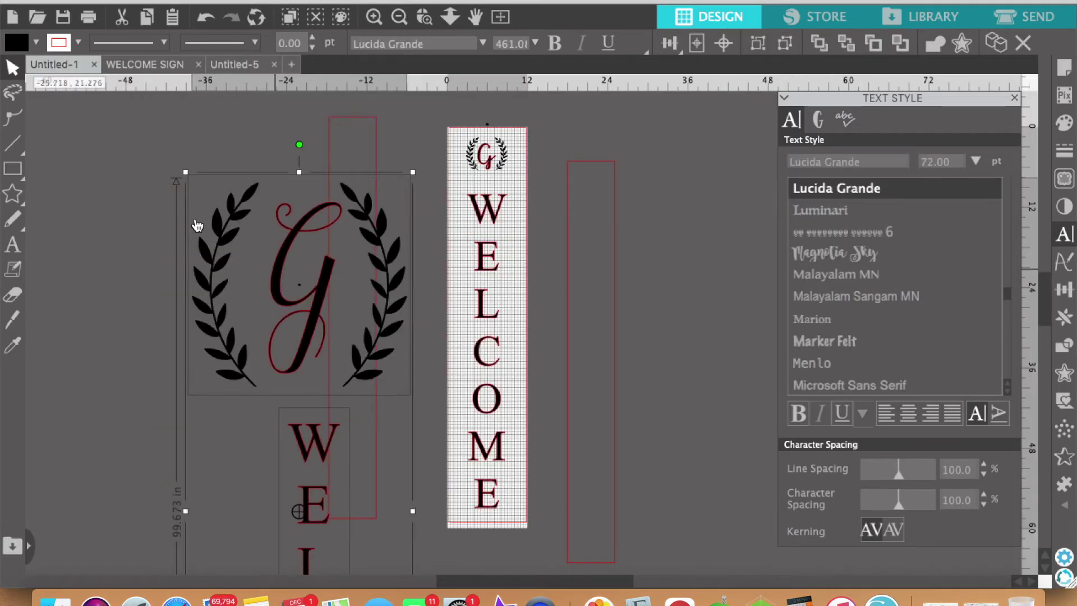
{"action": "left_click_drag", "start_coordinate": [282, 241], "coordinate": [166, 193]}
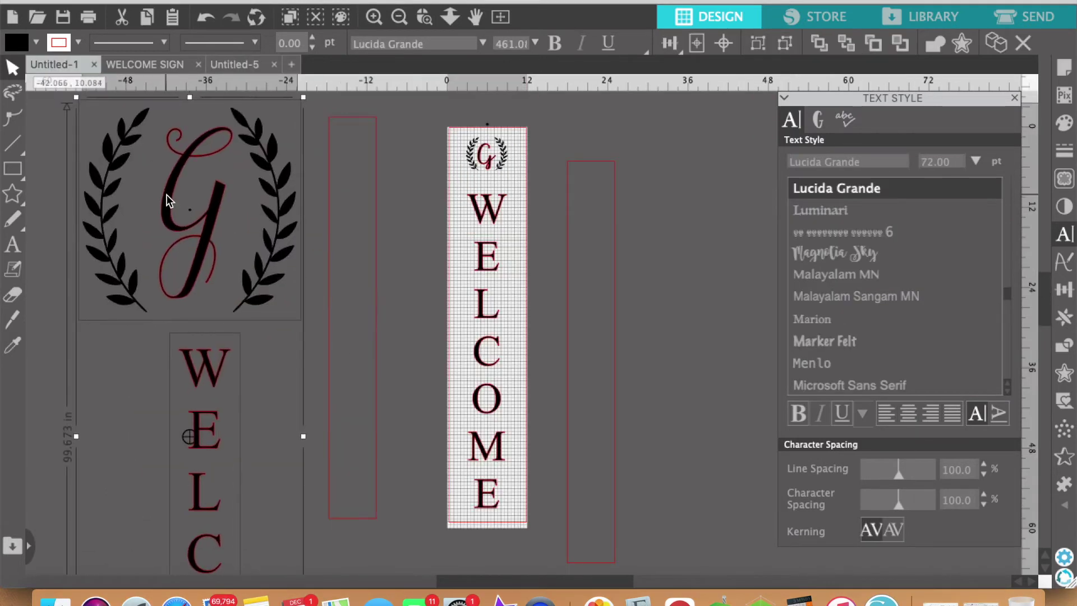
Step: Shrink the laurel G monogram to about 13 in wide and move it onto the red rectangle's top
{"action": "scroll", "coordinate": [167, 195], "scroll_direction": "left", "scroll_amount": 3}
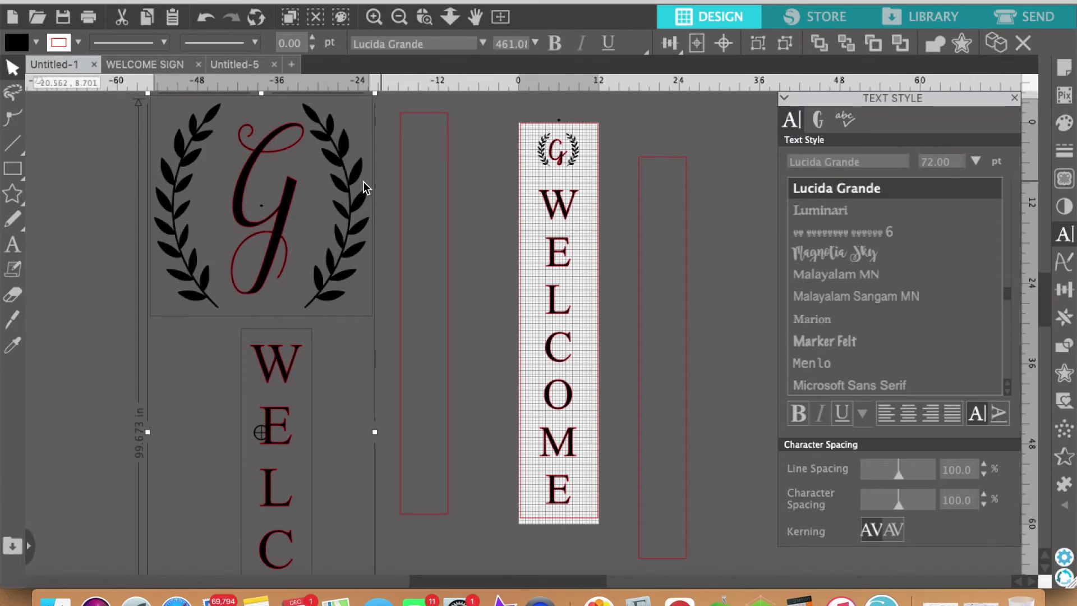
{"action": "left_click", "coordinate": [112, 243]}
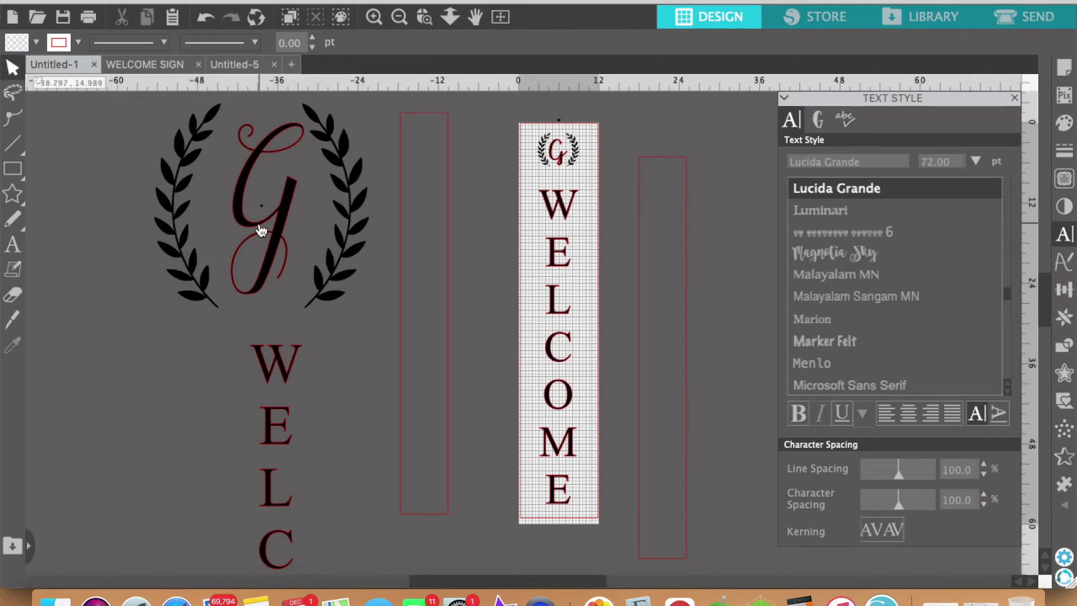
{"action": "left_click_drag", "start_coordinate": [260, 227], "coordinate": [417, 215]}
{"action": "scroll", "coordinate": [416, 215], "scroll_direction": "right", "scroll_amount": 4}
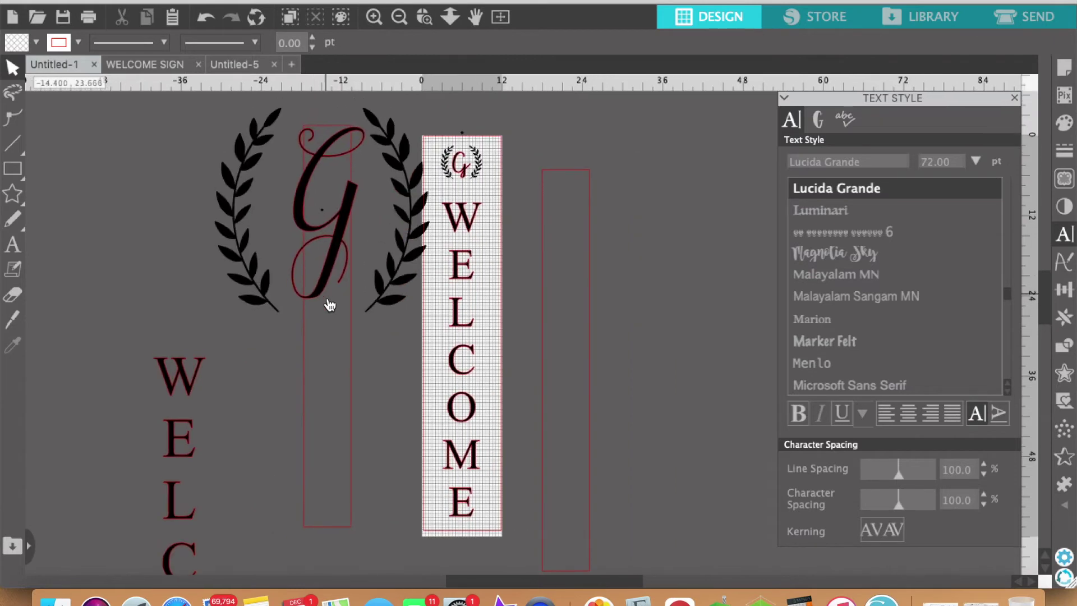
{"action": "left_click", "coordinate": [350, 322]}
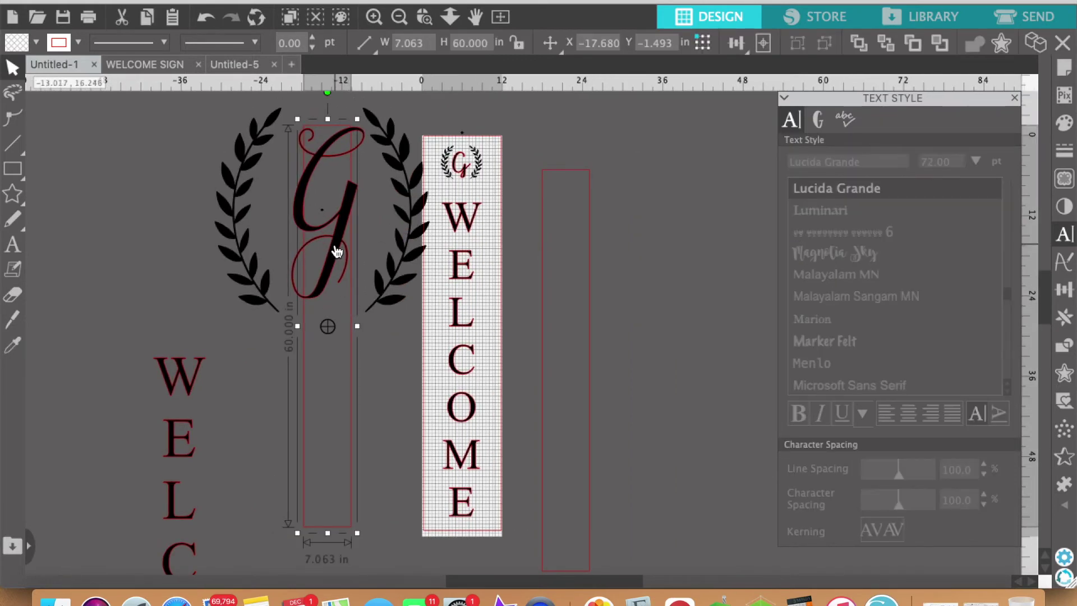
{"action": "left_click", "coordinate": [403, 248]}
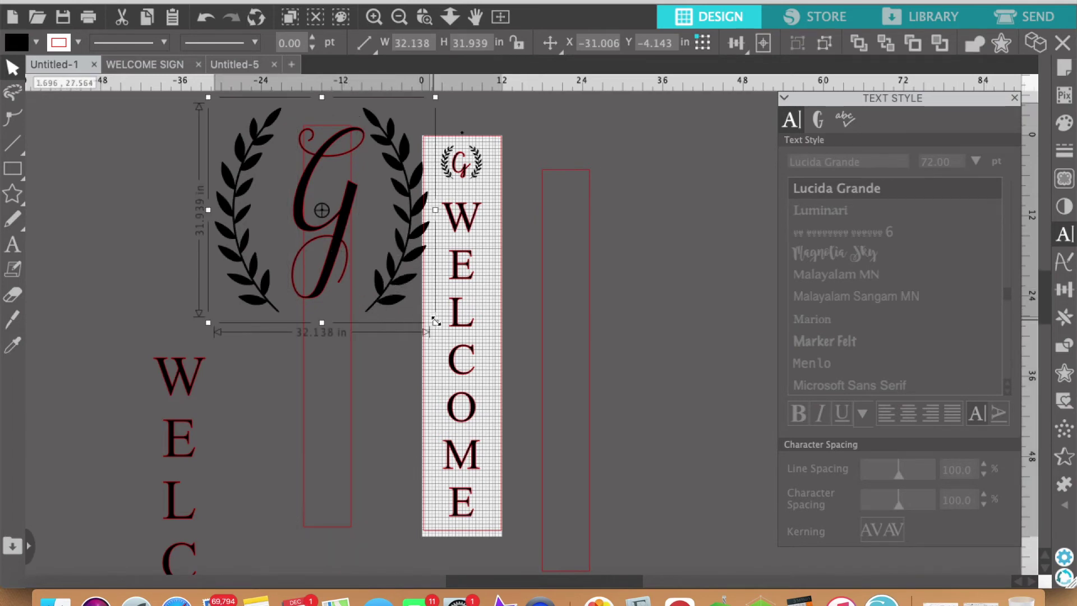
{"action": "left_click_drag", "start_coordinate": [424, 320], "coordinate": [288, 210]}
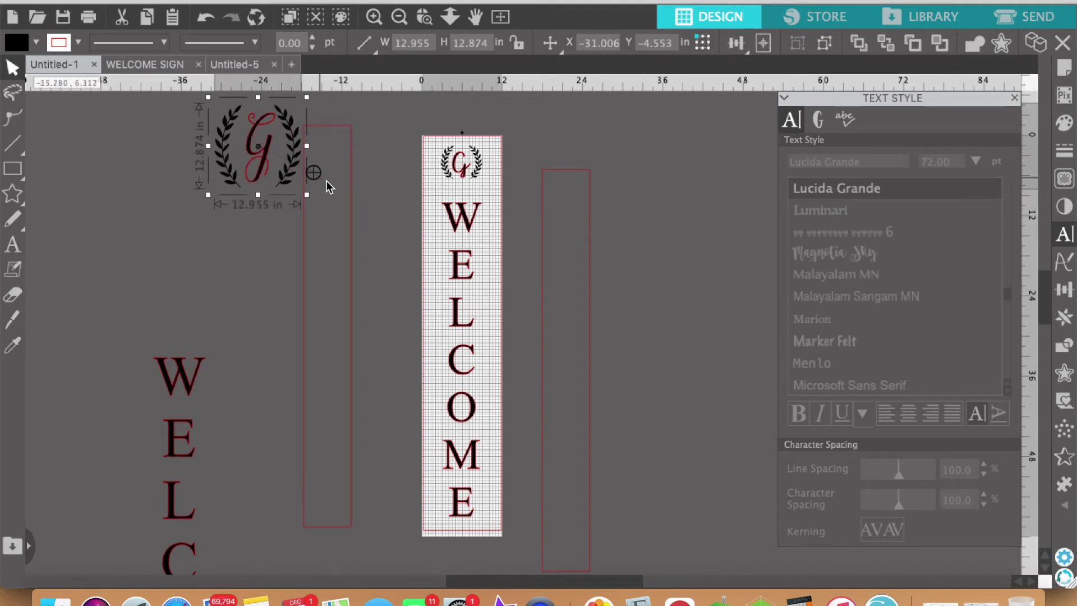
{"action": "left_click_drag", "start_coordinate": [262, 174], "coordinate": [330, 198]}
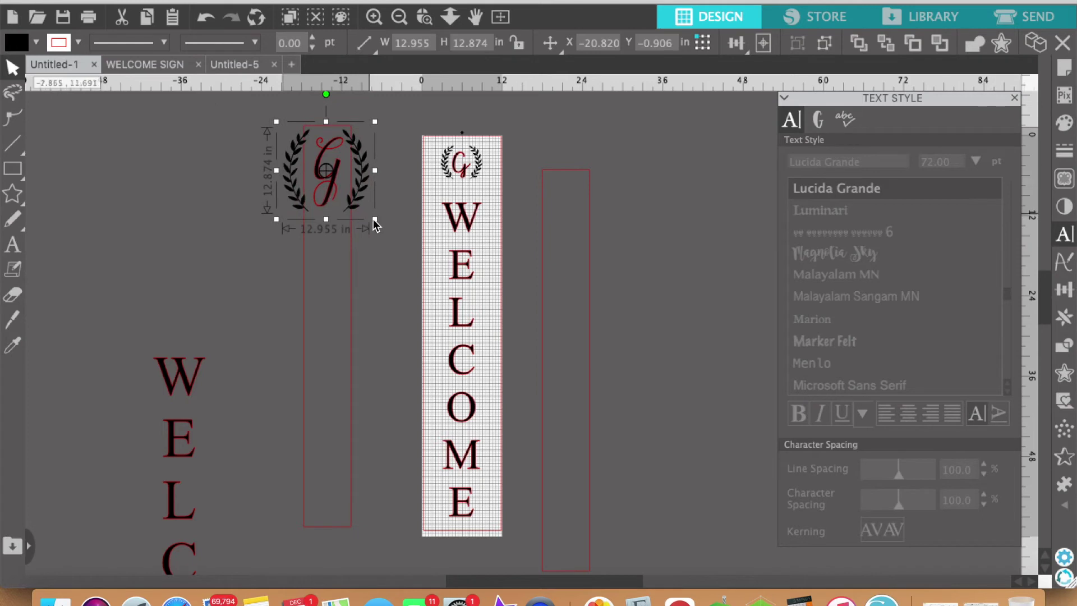
Step: Fine-tune the monogram to about 6.016 × 5.979 in and centre it atop the board
{"action": "left_click_drag", "start_coordinate": [348, 214], "coordinate": [309, 187]}
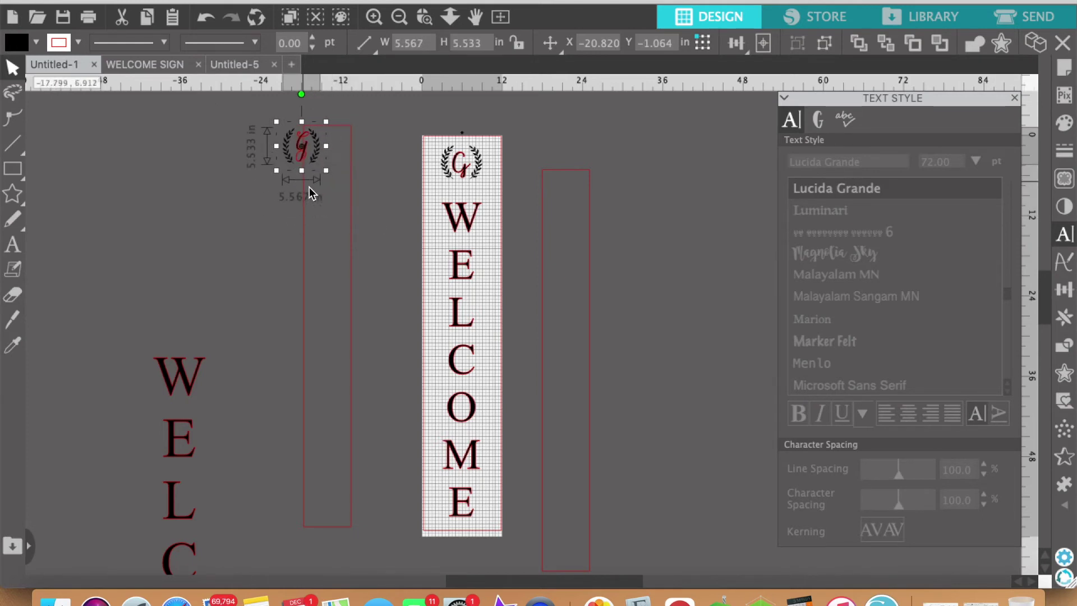
{"action": "left_click", "coordinate": [372, 16]}
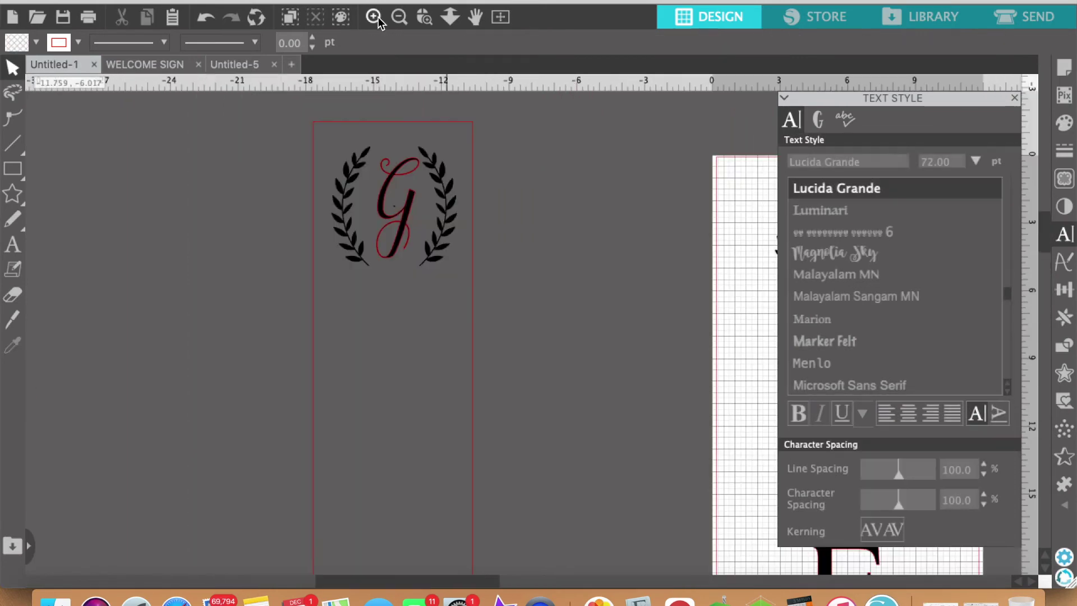
{"action": "left_click", "coordinate": [378, 17]}
{"action": "scroll", "coordinate": [336, 225], "scroll_direction": "up", "scroll_amount": 3}
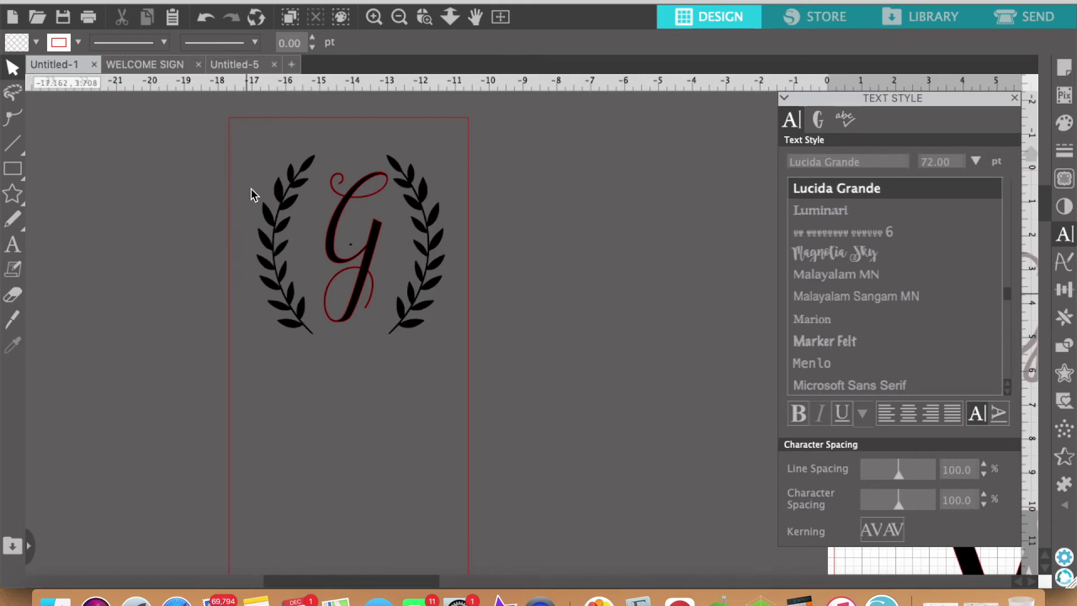
{"action": "left_click", "coordinate": [401, 296]}
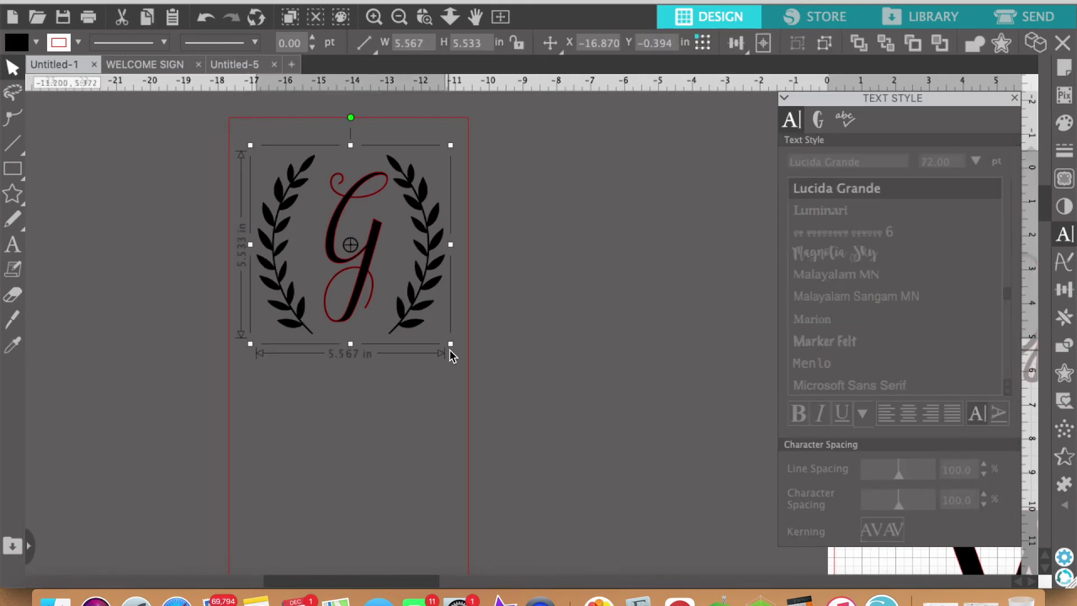
{"action": "left_click_drag", "start_coordinate": [450, 345], "coordinate": [469, 355]}
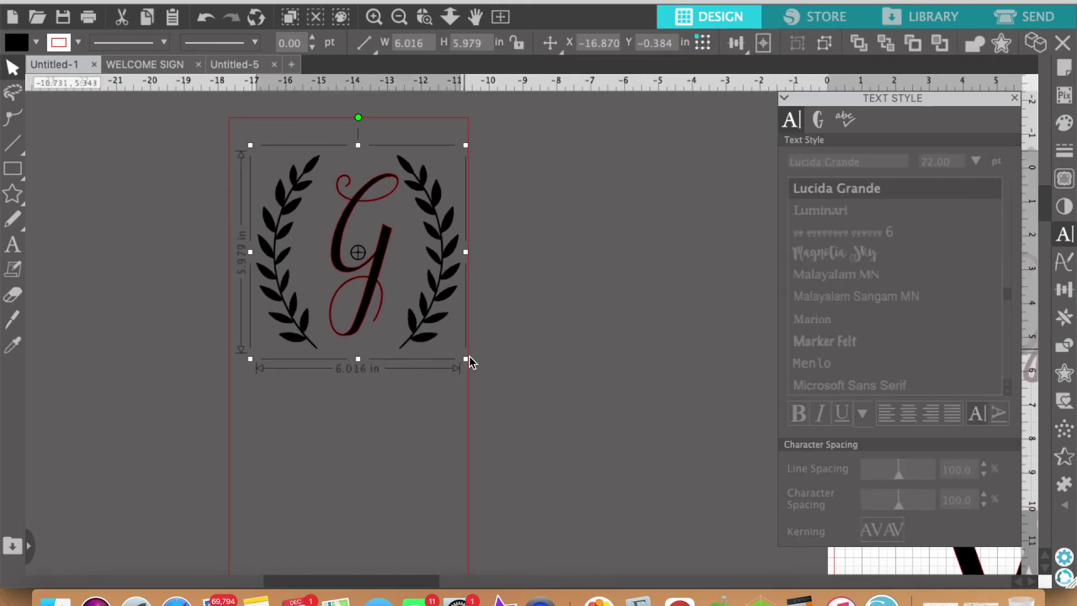
{"action": "left_click", "coordinate": [539, 294]}
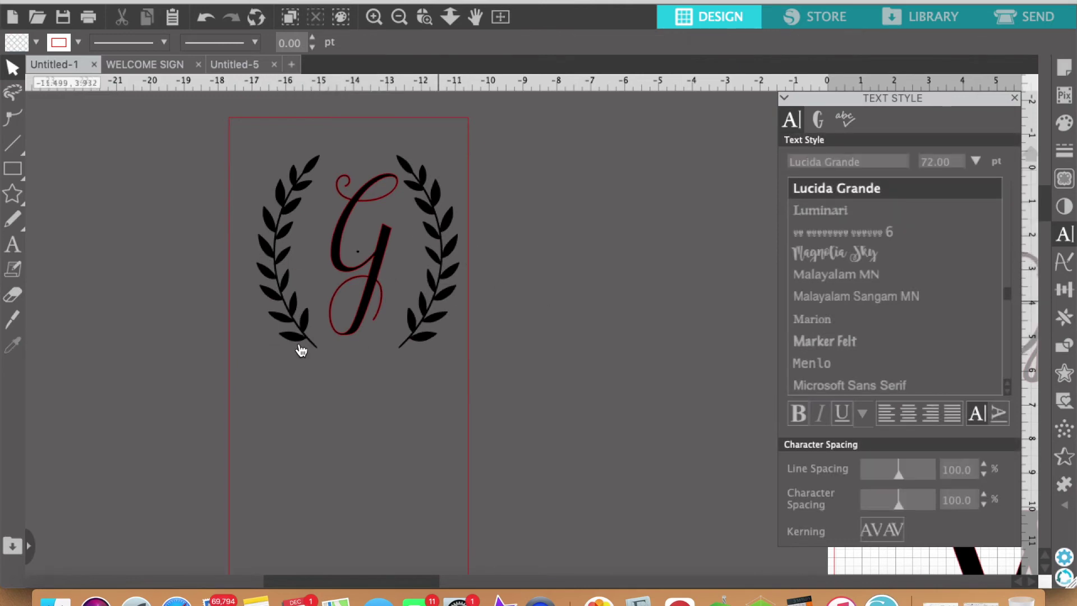
{"action": "left_click_drag", "start_coordinate": [383, 248], "coordinate": [407, 248]}
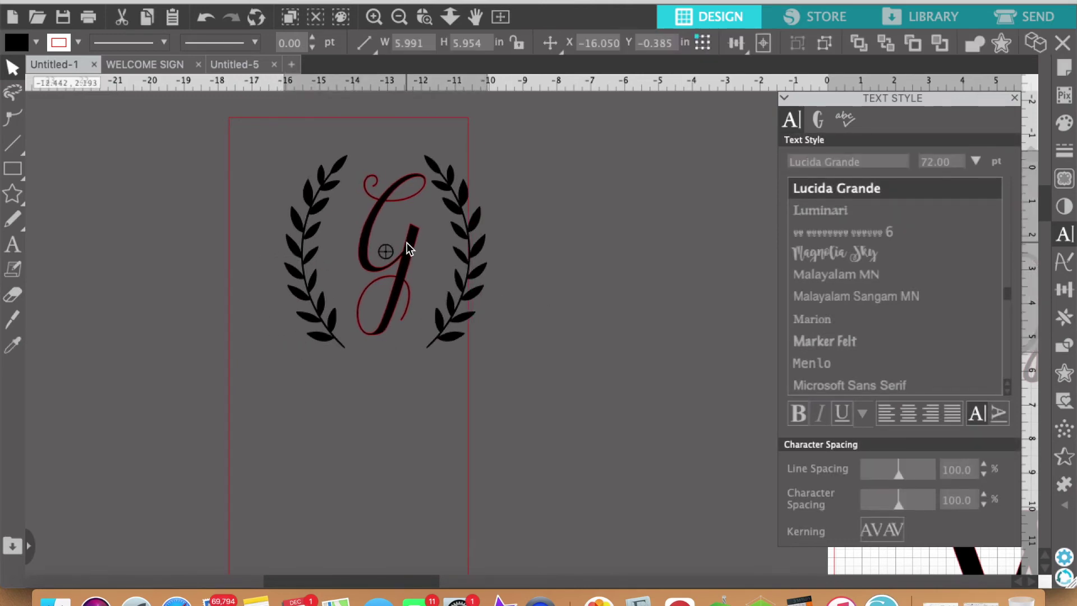
{"action": "left_click", "coordinate": [399, 18]}
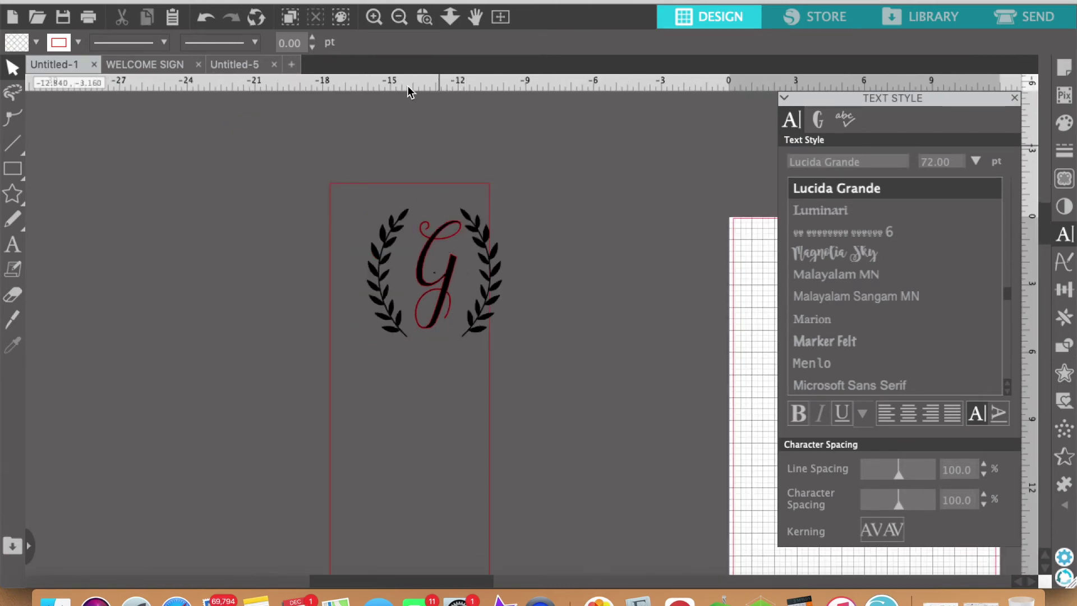
{"action": "left_click", "coordinate": [399, 18]}
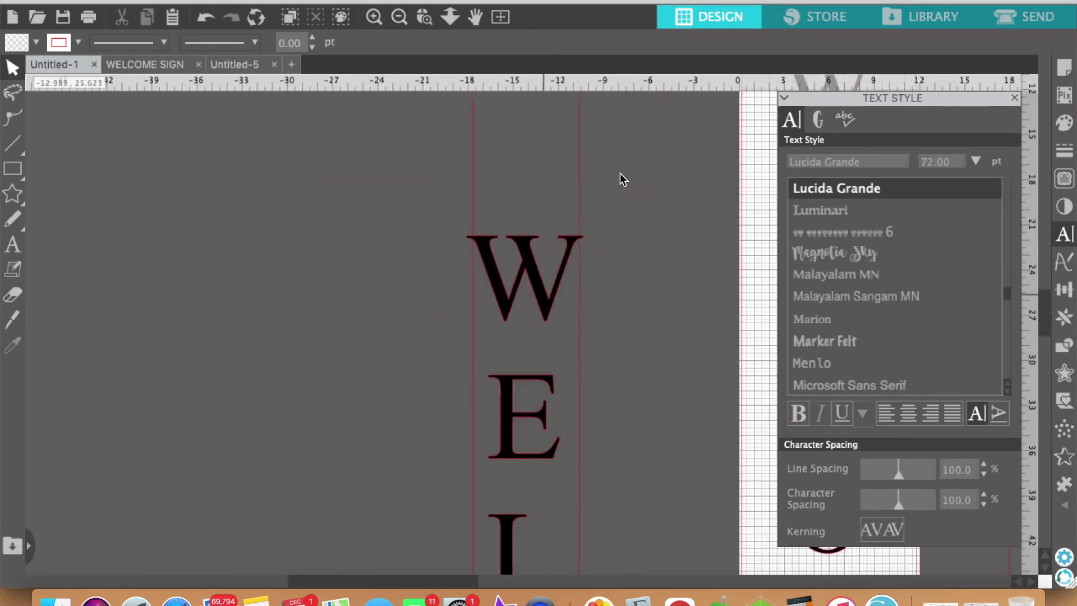
Step: Move the WELCOME letters up under the monogram and scale them down
{"action": "left_click_drag", "start_coordinate": [380, 533], "coordinate": [391, 303]}
{"action": "left_click", "coordinate": [388, 296]}
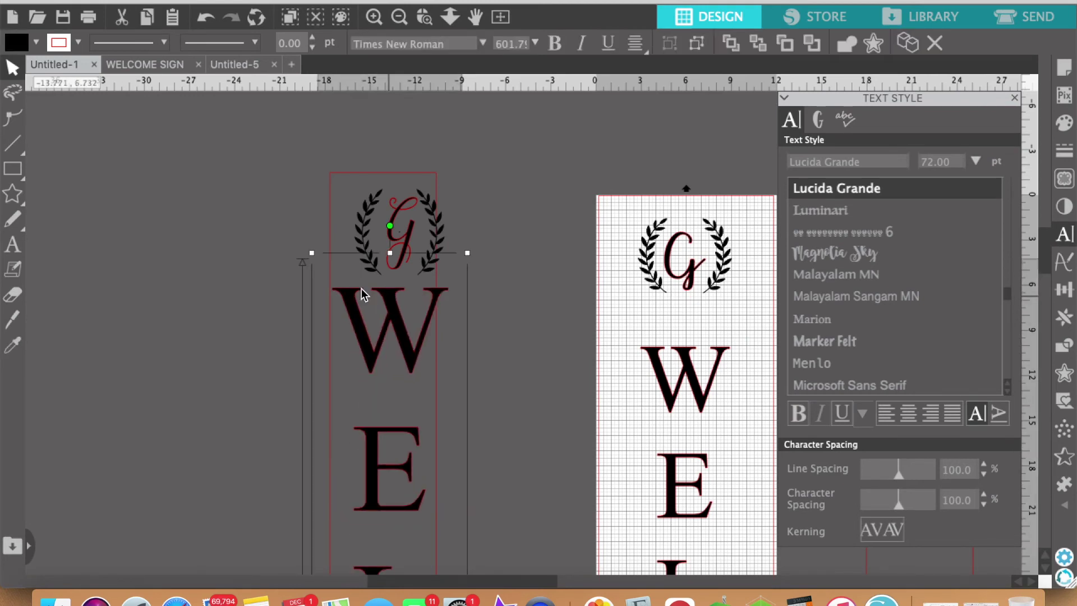
{"action": "left_click_drag", "start_coordinate": [334, 278], "coordinate": [424, 385]}
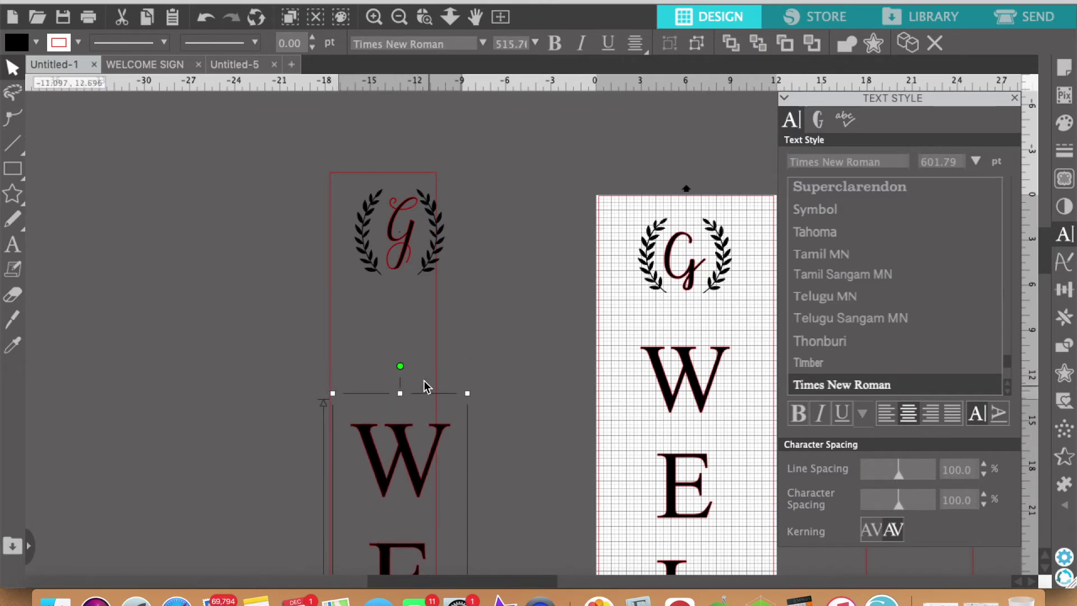
{"action": "left_click_drag", "start_coordinate": [415, 470], "coordinate": [401, 362]}
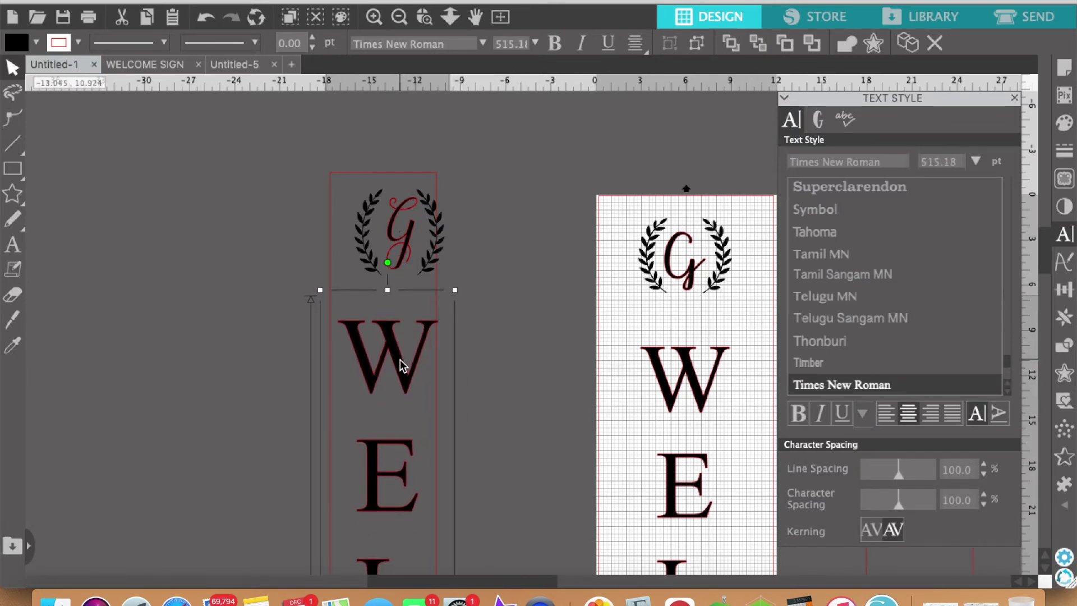
{"action": "scroll", "coordinate": [400, 359], "scroll_direction": "down", "scroll_amount": 5}
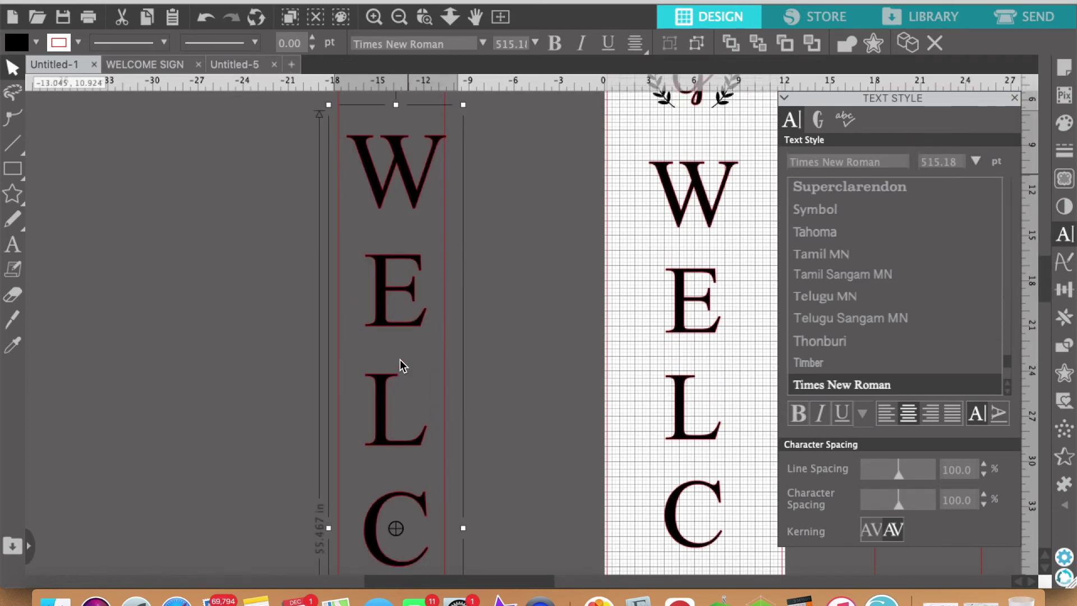
{"action": "scroll", "coordinate": [400, 365], "scroll_direction": "up", "scroll_amount": 2}
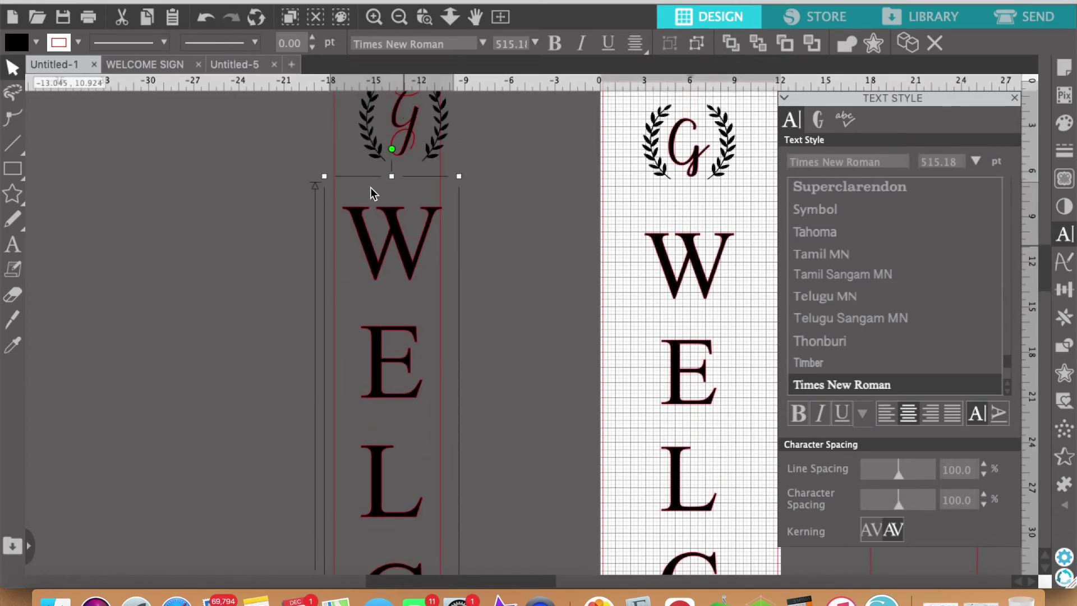
{"action": "left_click_drag", "start_coordinate": [326, 177], "coordinate": [328, 197]}
Step: Shrink WELCOME further to fit the board's width and place it just below the monogram
{"action": "left_click", "coordinate": [399, 16]}
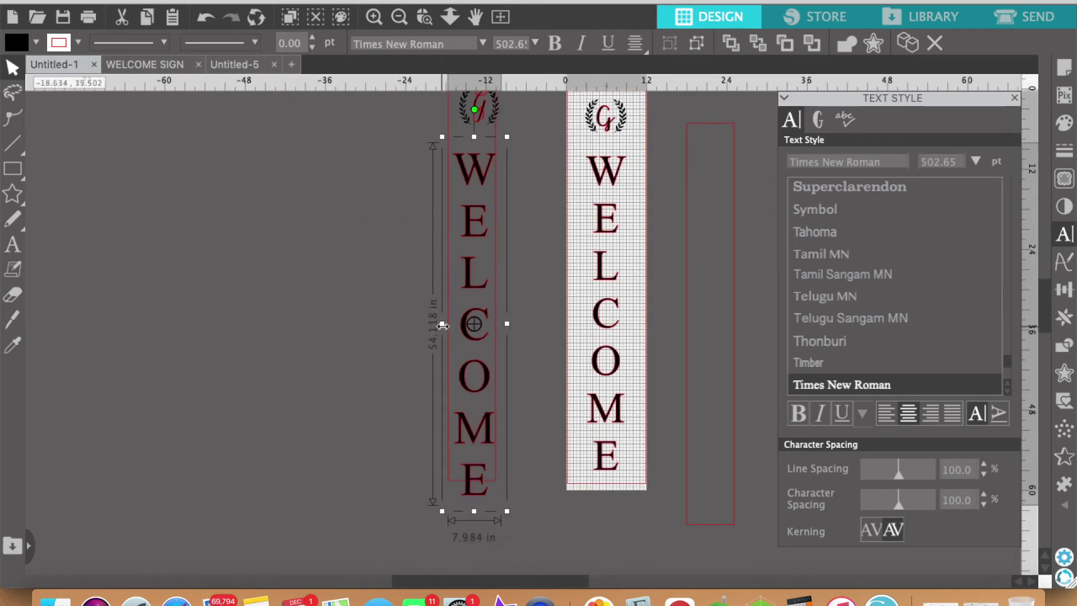
{"action": "mouse_move", "coordinate": [442, 324]}
{"action": "left_mouse_down"}
{"action": "mouse_move", "coordinate": [463, 324]}
{"action": "mouse_move", "coordinate": [443, 324]}
{"action": "left_mouse_up"}
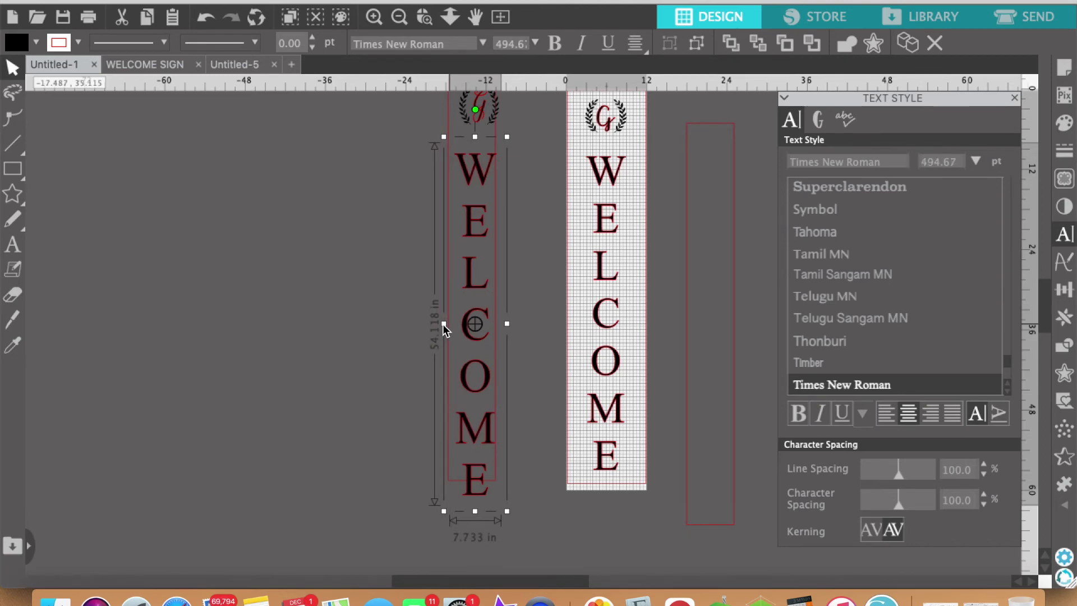
{"action": "scroll", "coordinate": [442, 324], "scroll_direction": "up", "scroll_amount": 3}
{"action": "scroll", "coordinate": [442, 325], "scroll_direction": "up", "scroll_amount": 5}
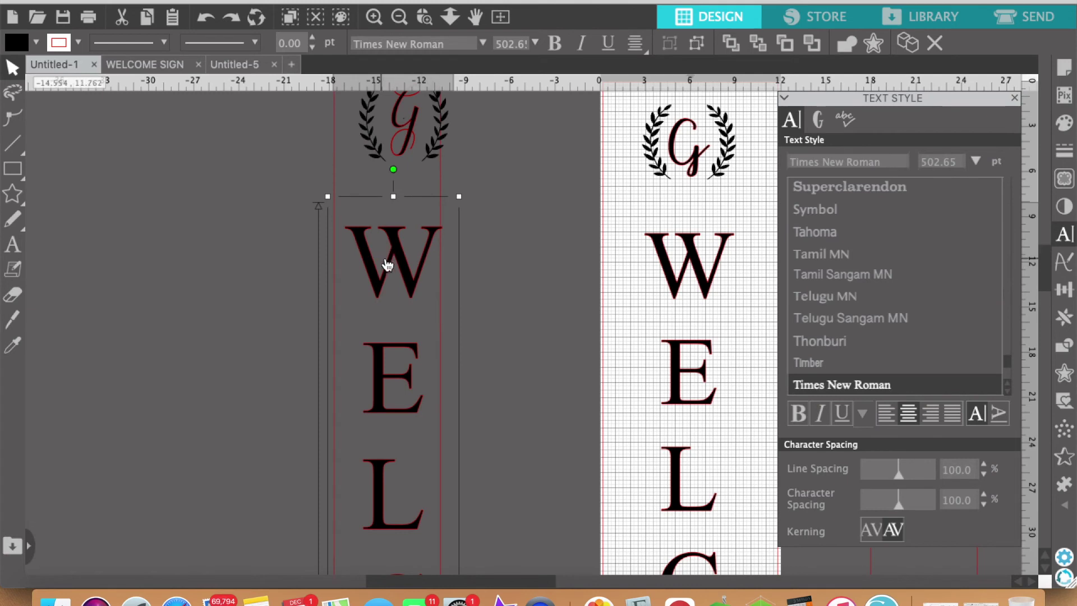
{"action": "left_click_drag", "start_coordinate": [385, 267], "coordinate": [380, 248]}
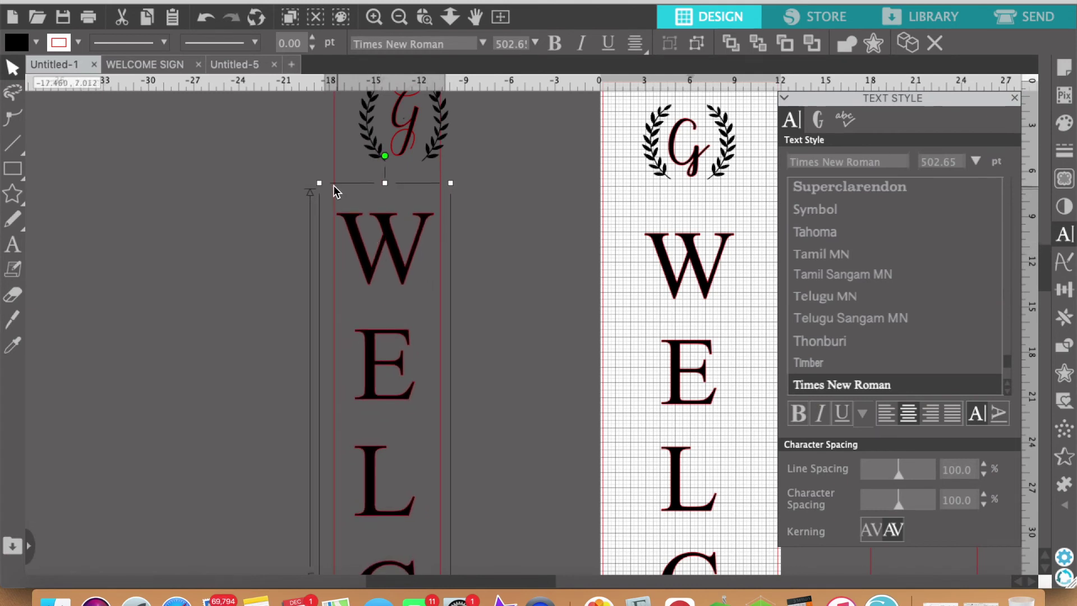
{"action": "left_click_drag", "start_coordinate": [318, 183], "coordinate": [398, 315]}
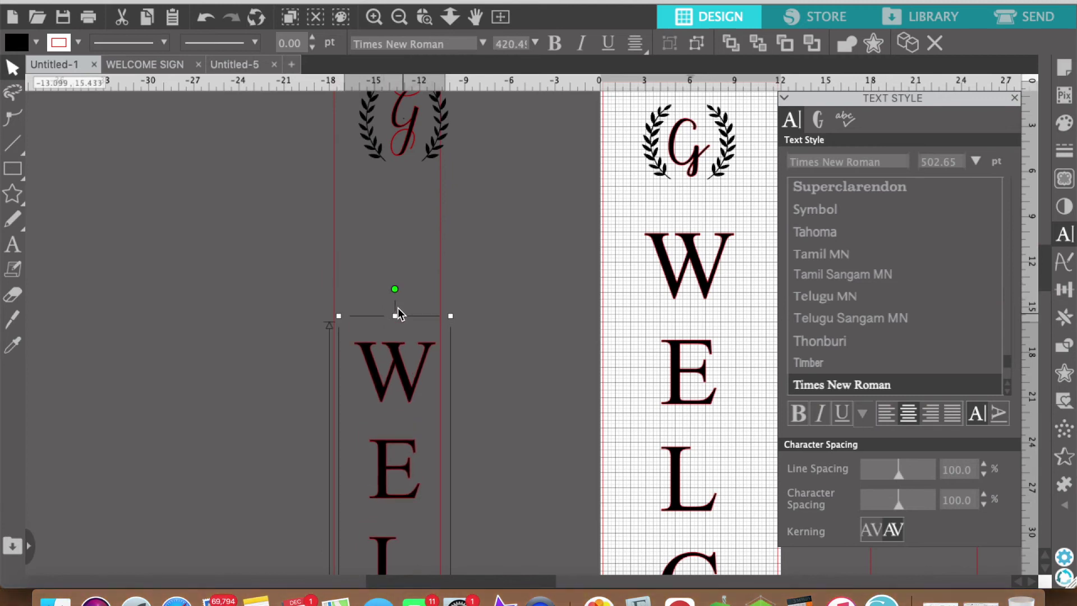
{"action": "left_click_drag", "start_coordinate": [404, 383], "coordinate": [405, 278]}
{"action": "left_click", "coordinate": [485, 262]}
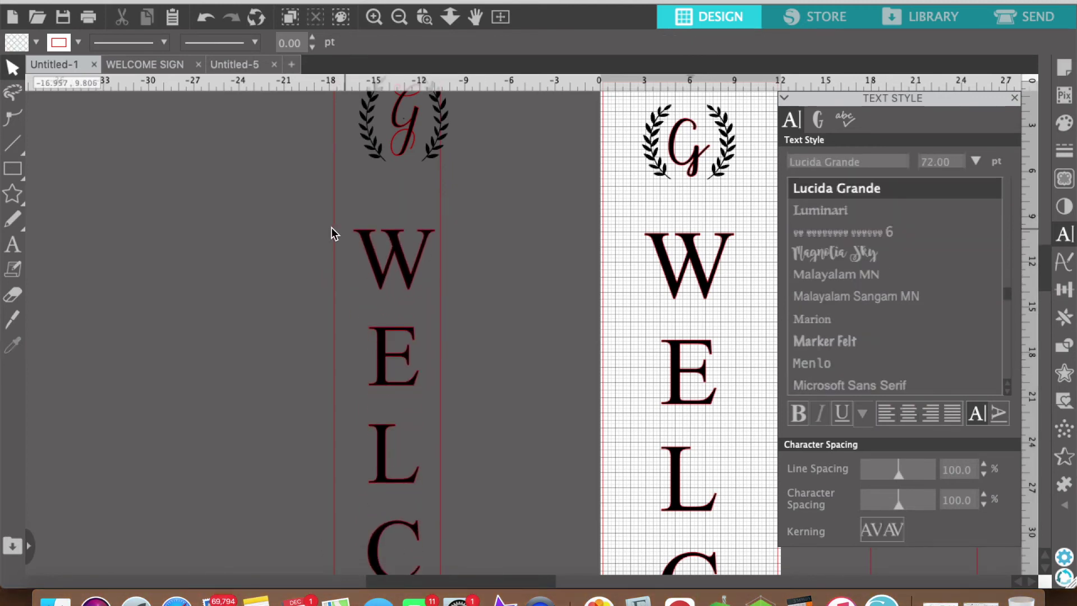
Step: Select the G monogram and WELCOME letters together and align them to one horizontal centre
{"action": "left_click_drag", "start_coordinate": [406, 262], "coordinate": [398, 236]}
{"action": "left_click_drag", "start_coordinate": [333, 219], "coordinate": [307, 116]}
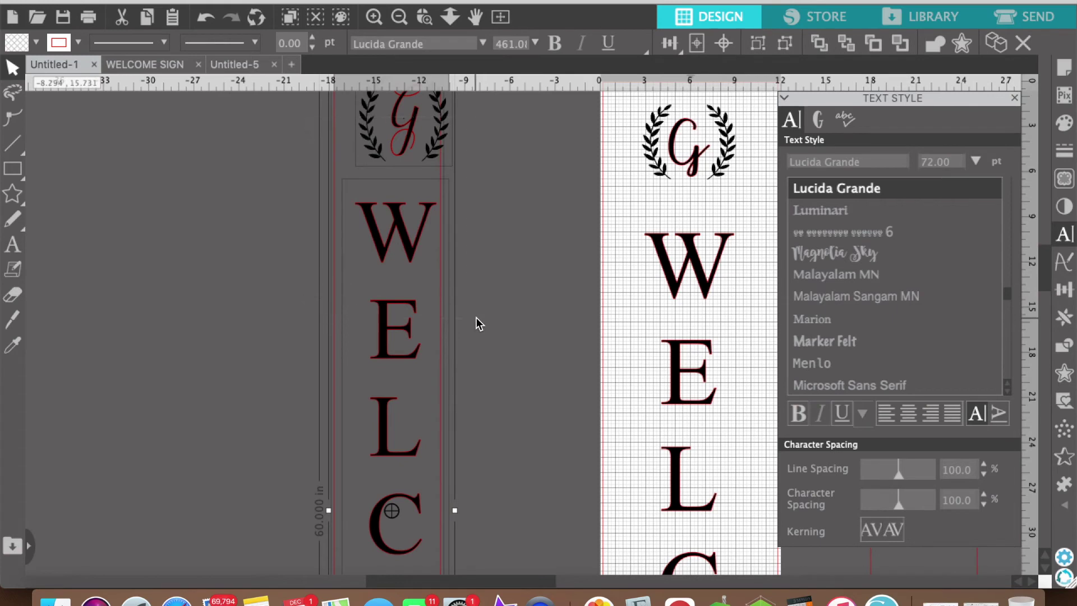
{"action": "left_click", "coordinate": [309, 154]}
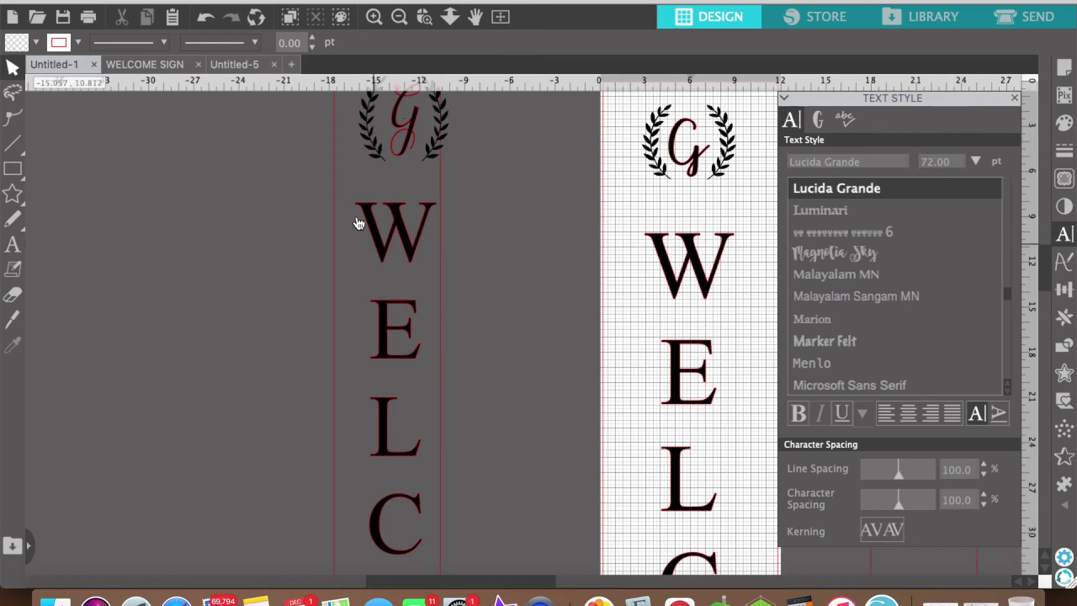
{"action": "left_click_drag", "start_coordinate": [281, 145], "coordinate": [446, 279]}
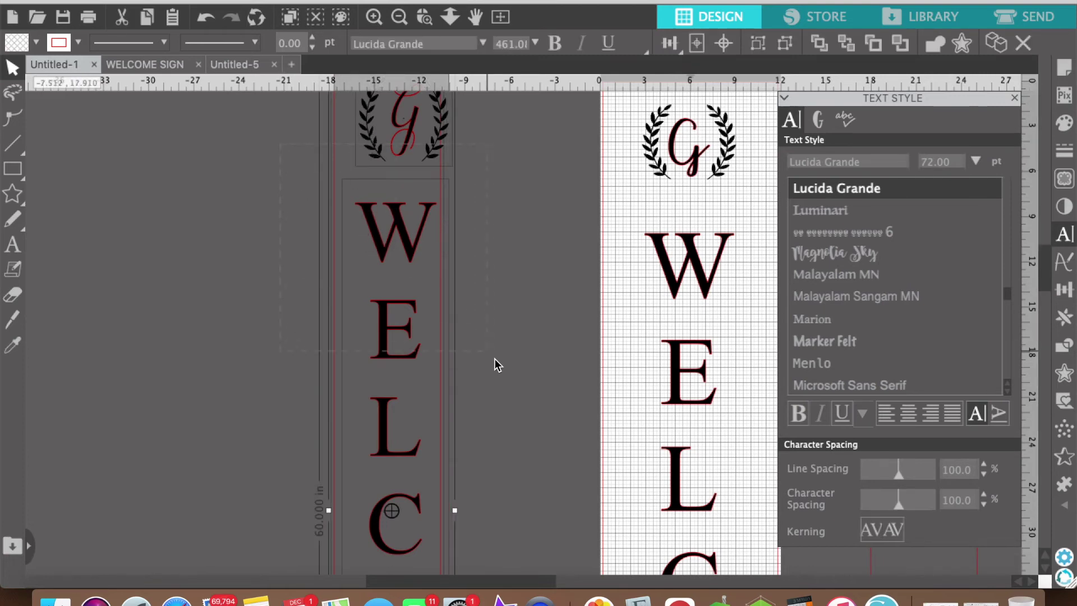
{"action": "left_click", "coordinate": [1068, 296]}
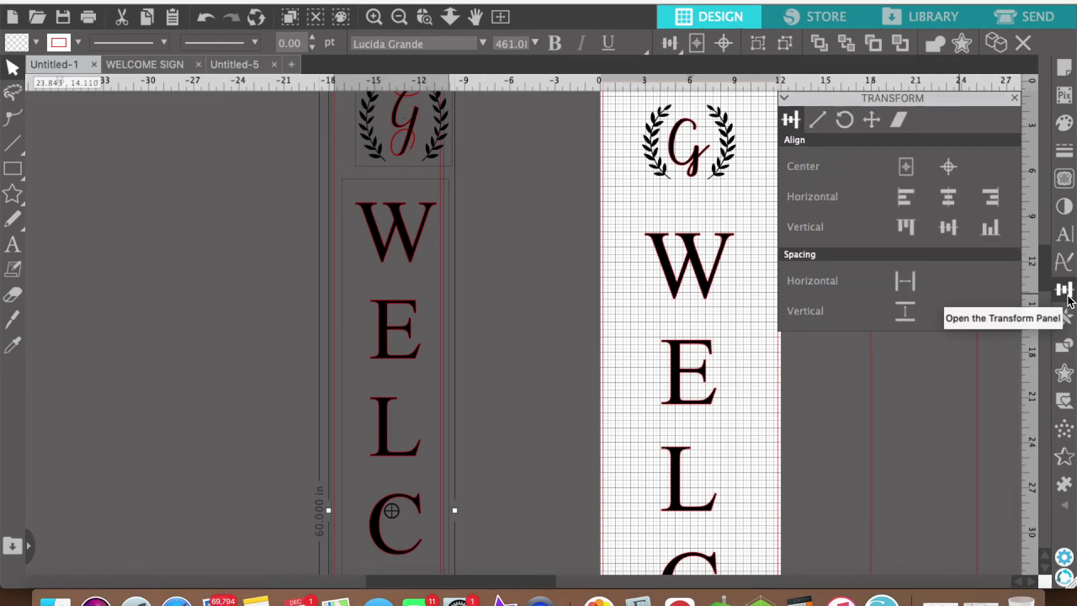
{"action": "left_click", "coordinate": [948, 197]}
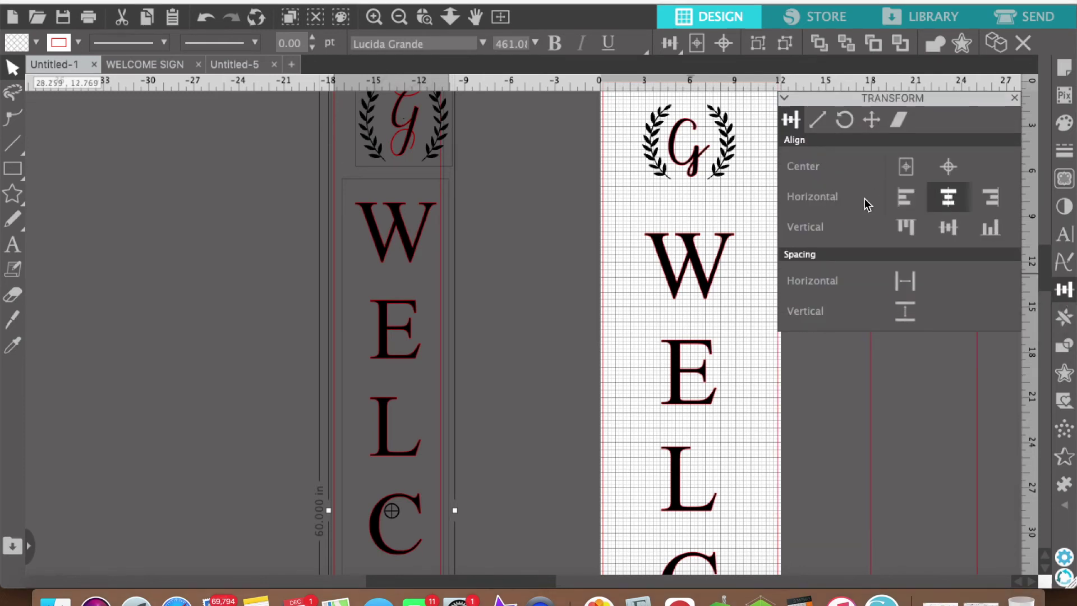
{"action": "left_click", "coordinate": [957, 205]}
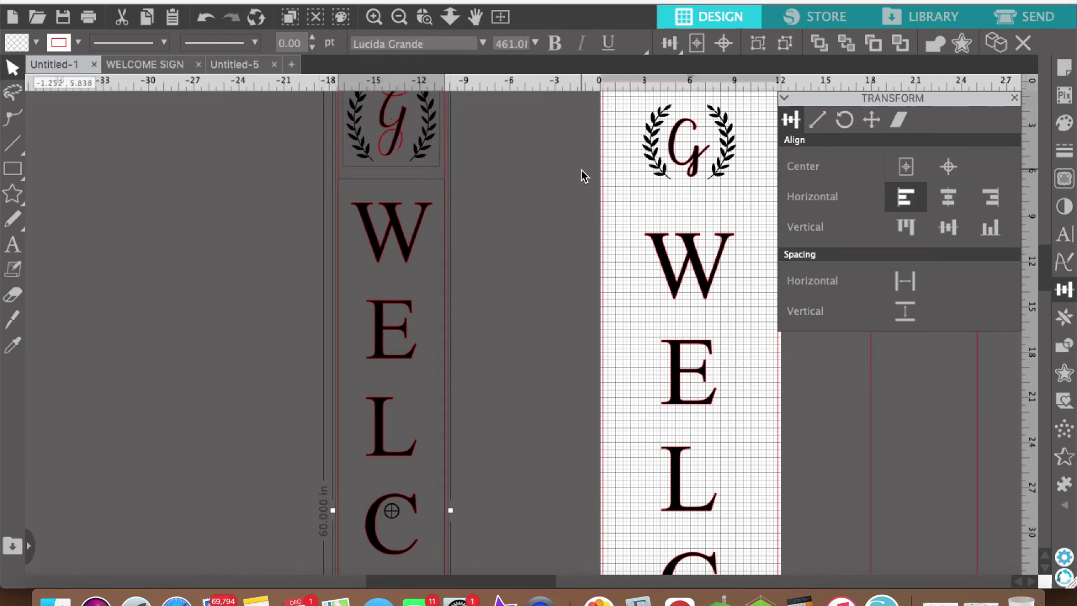
{"action": "left_click", "coordinate": [547, 191]}
{"action": "scroll", "coordinate": [547, 189], "scroll_direction": "up", "scroll_amount": 2}
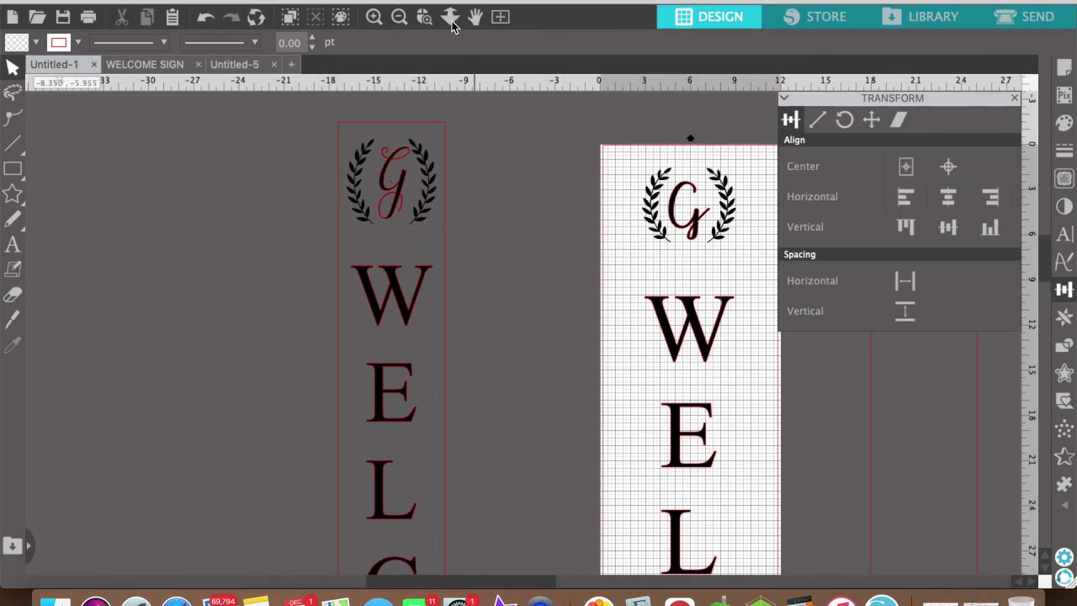
{"action": "left_click", "coordinate": [399, 18]}
Step: Select the left board with its contents, apply Align Middle, then undo it
{"action": "scroll", "coordinate": [428, 302], "scroll_direction": "down", "scroll_amount": 4}
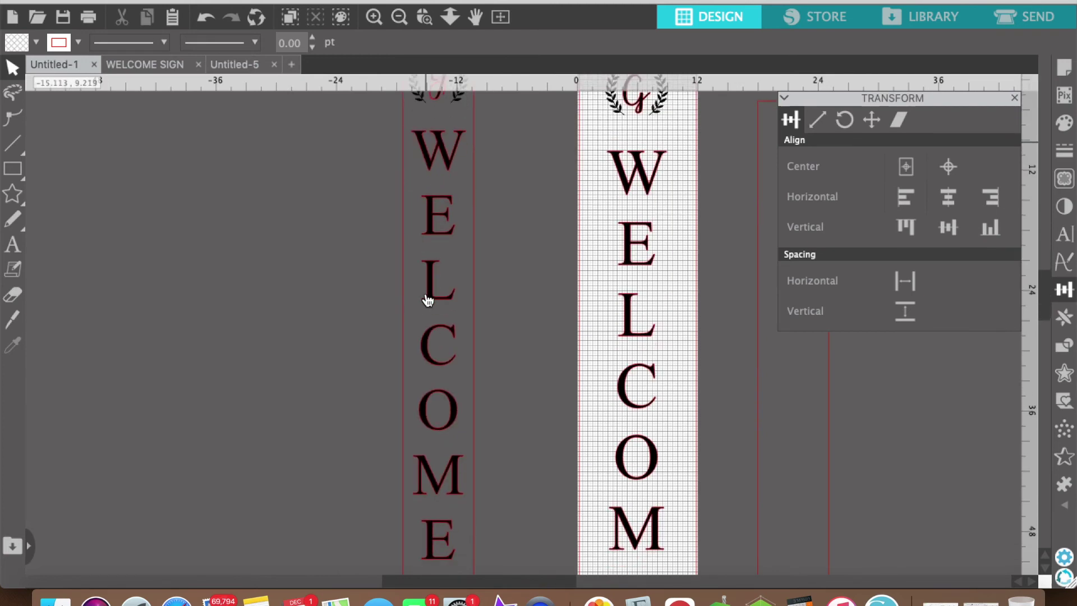
{"action": "scroll", "coordinate": [428, 290], "scroll_direction": "down", "scroll_amount": 1}
{"action": "scroll", "coordinate": [428, 290], "scroll_direction": "up", "scroll_amount": 10}
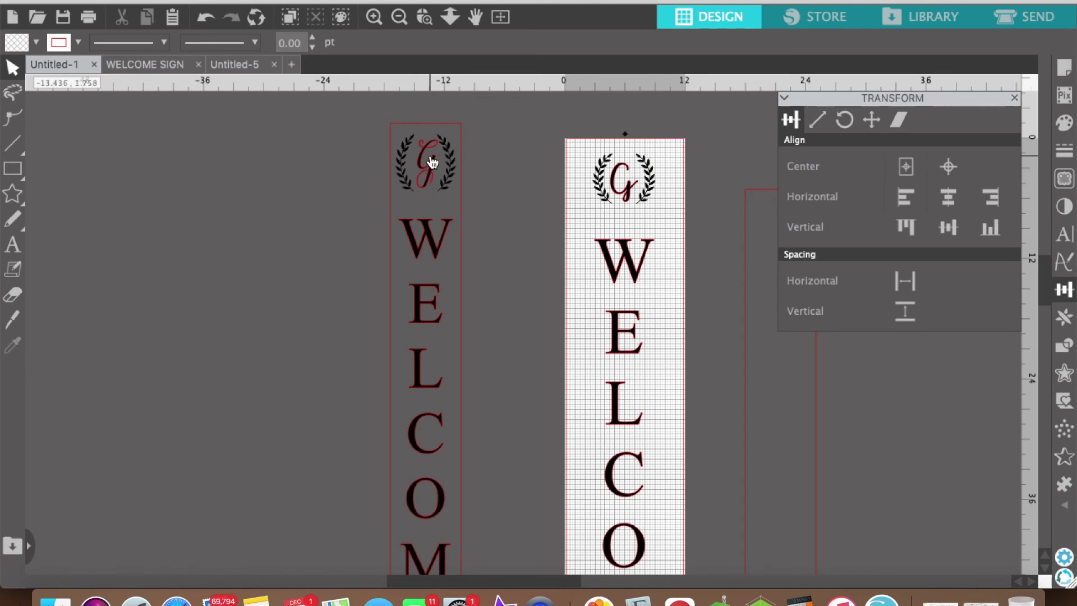
{"action": "scroll", "coordinate": [421, 258], "scroll_direction": "down", "scroll_amount": 10}
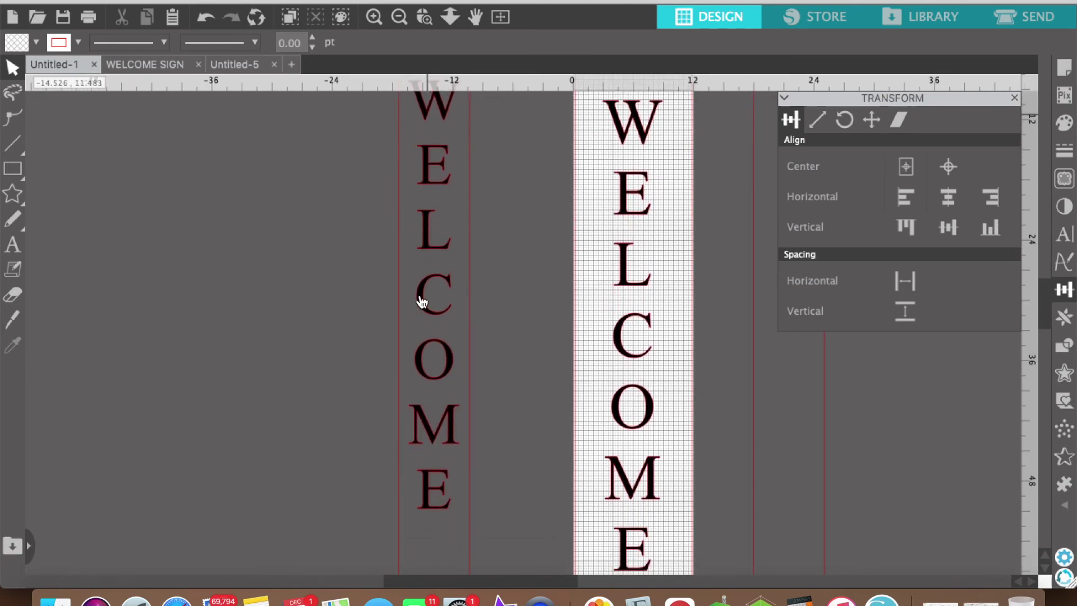
{"action": "left_click", "coordinate": [399, 17]}
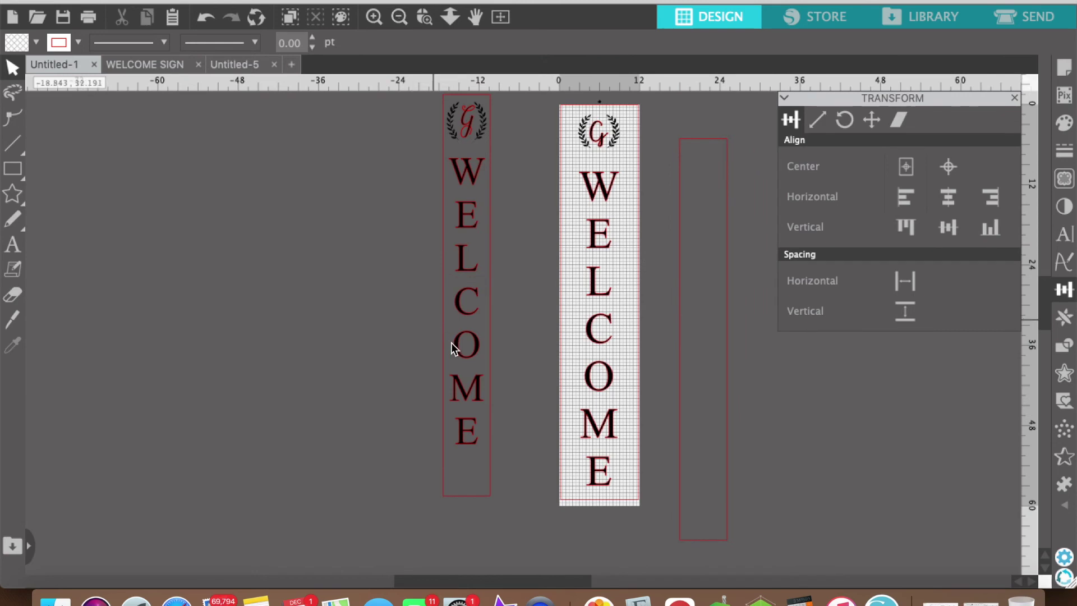
{"action": "scroll", "coordinate": [453, 353], "scroll_direction": "up", "scroll_amount": 1}
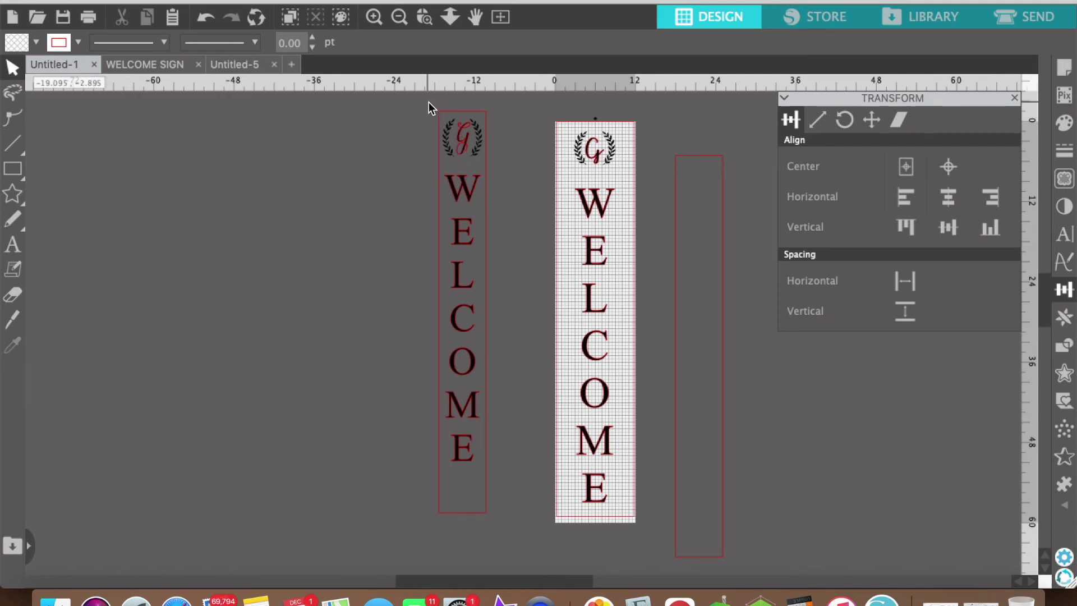
{"action": "left_click_drag", "start_coordinate": [429, 104], "coordinate": [500, 199]}
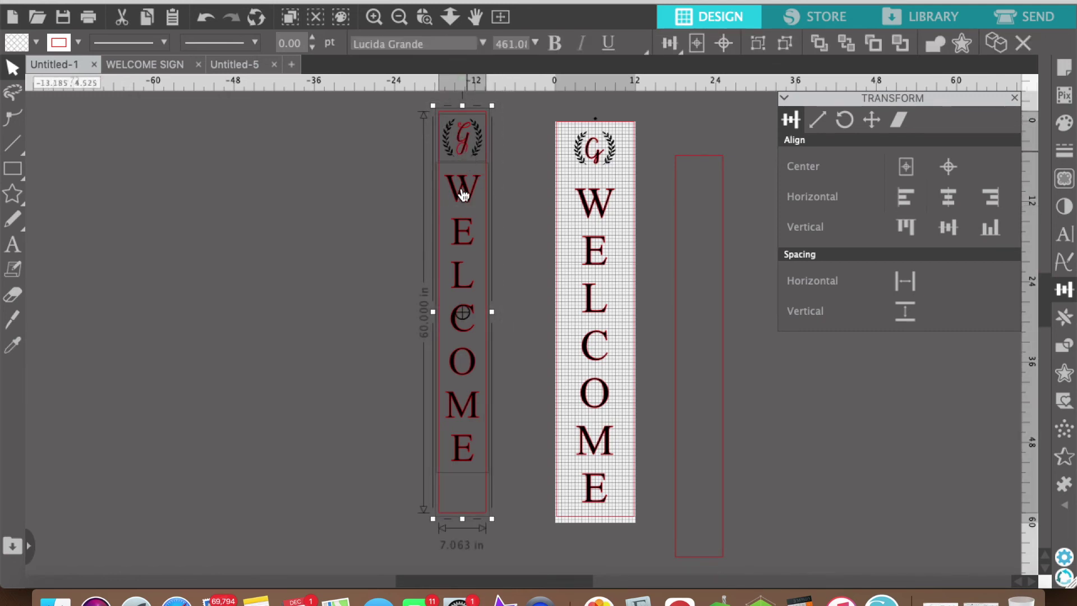
{"action": "left_click", "coordinate": [948, 233]}
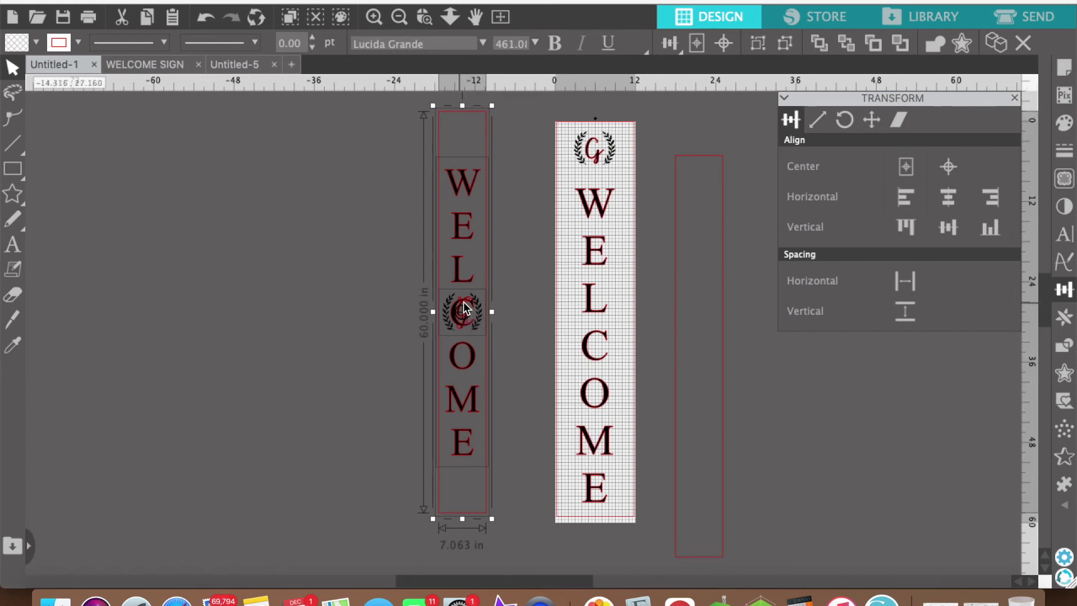
{"action": "key", "text": "ctrl+z"}
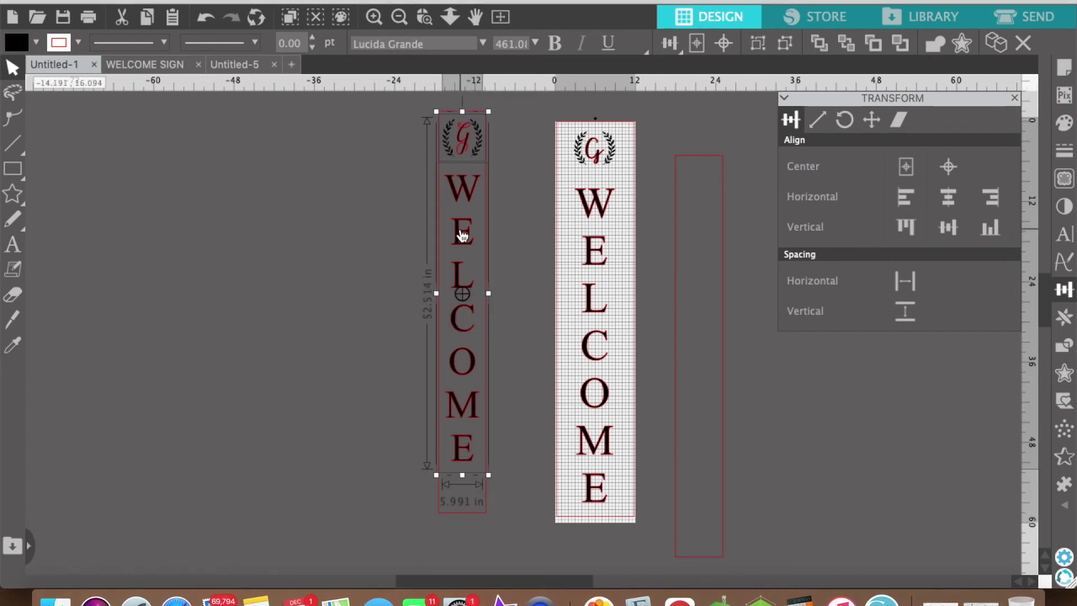
Step: Group the monogram and WELCOME letters, then centre the group vertically on the 7.063 × 60 in board
{"action": "right_click", "coordinate": [463, 234]}
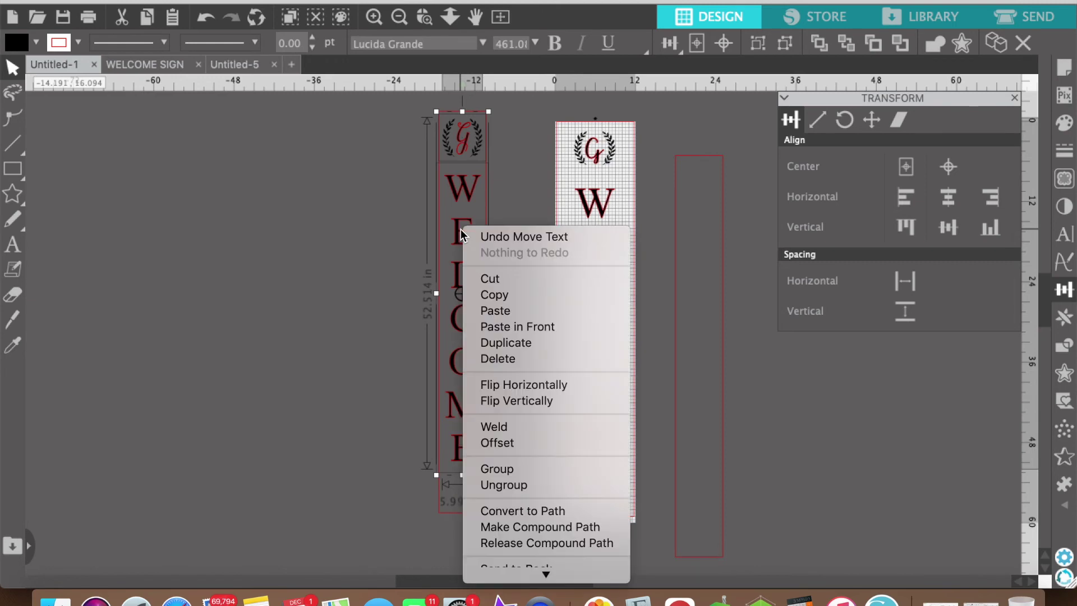
{"action": "left_click", "coordinate": [492, 470]}
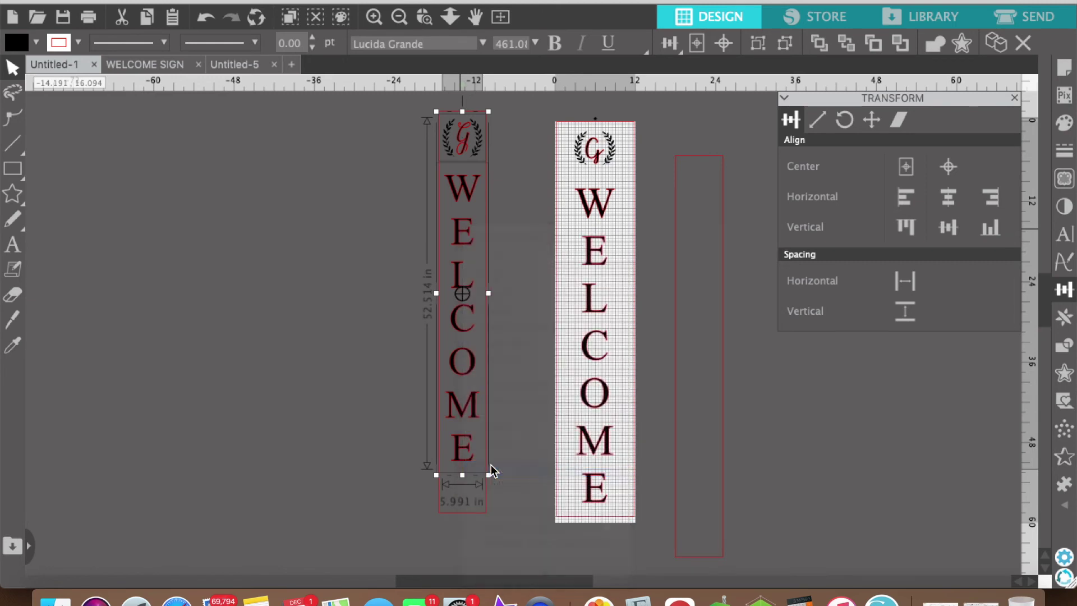
{"action": "left_click", "coordinate": [409, 198]}
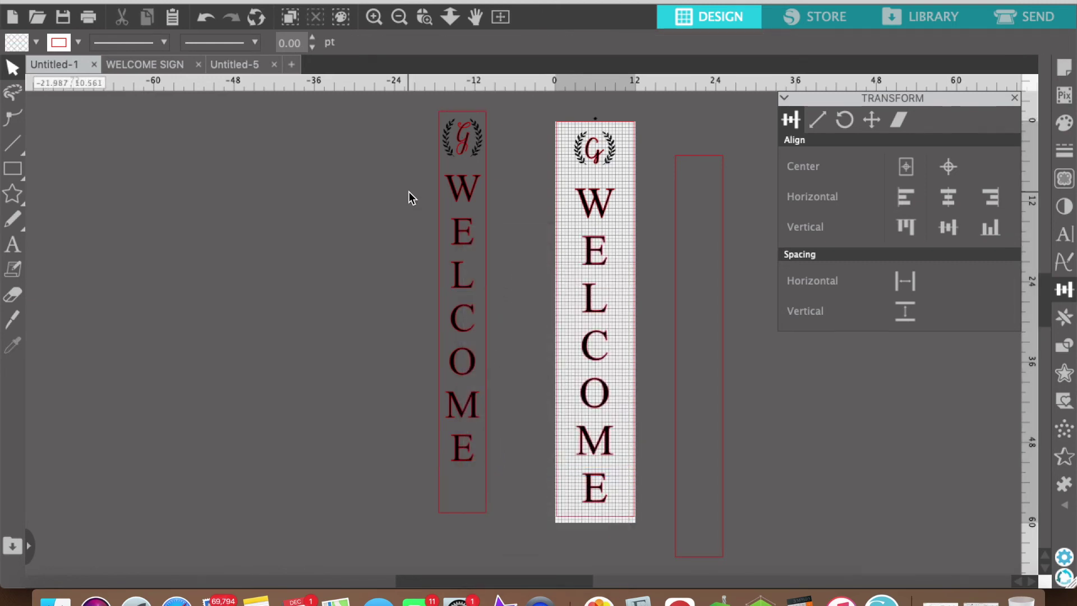
{"action": "left_click", "coordinate": [456, 115]}
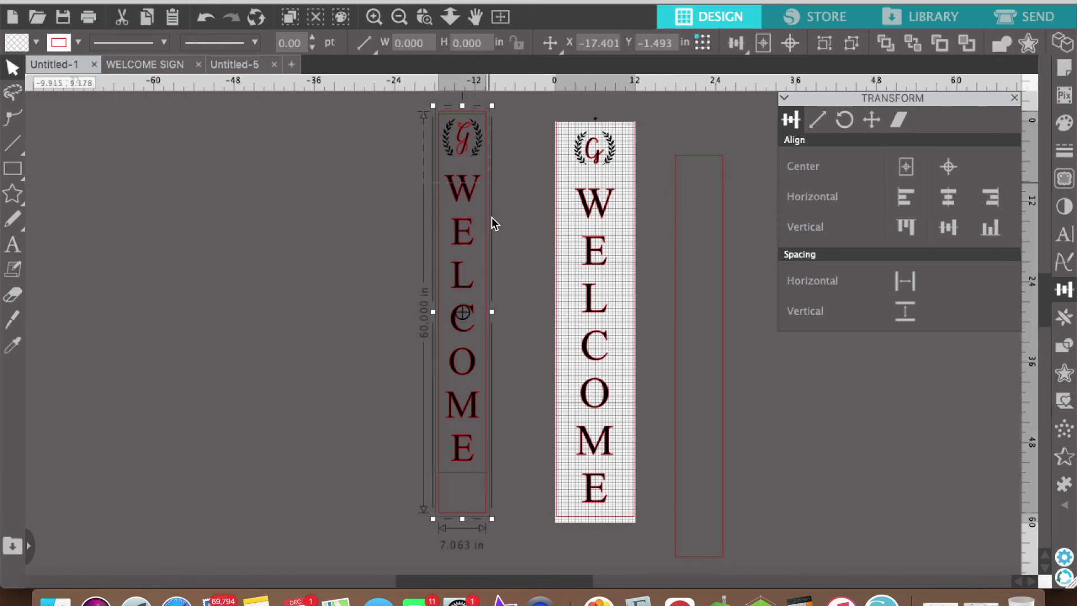
{"action": "left_click", "coordinate": [949, 227]}
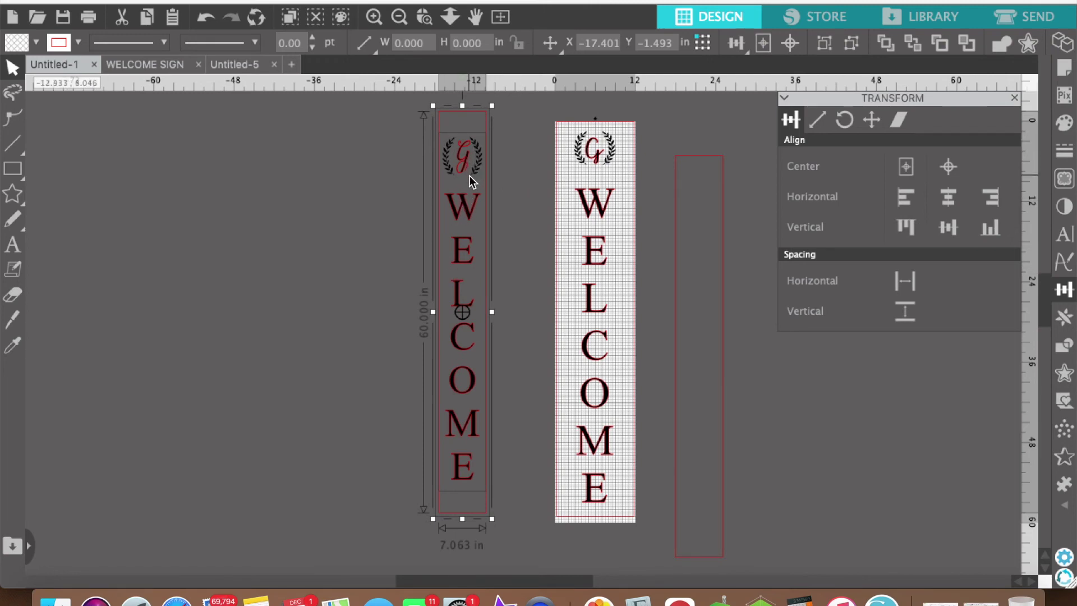
{"action": "left_click", "coordinate": [527, 160]}
{"action": "left_click", "coordinate": [398, 18]}
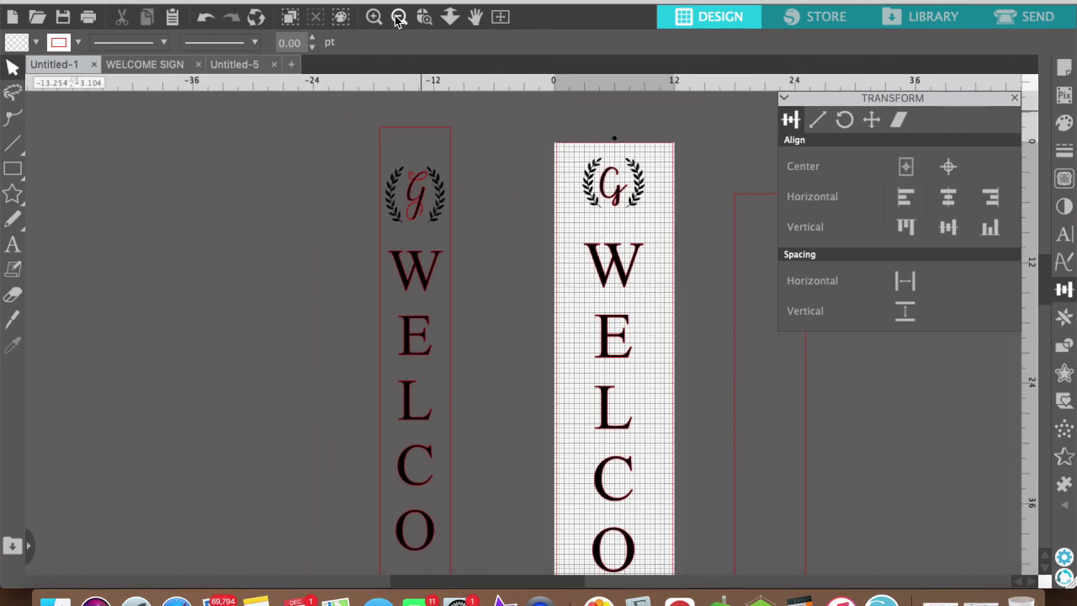
{"action": "scroll", "coordinate": [379, 243], "scroll_direction": "down", "scroll_amount": 5}
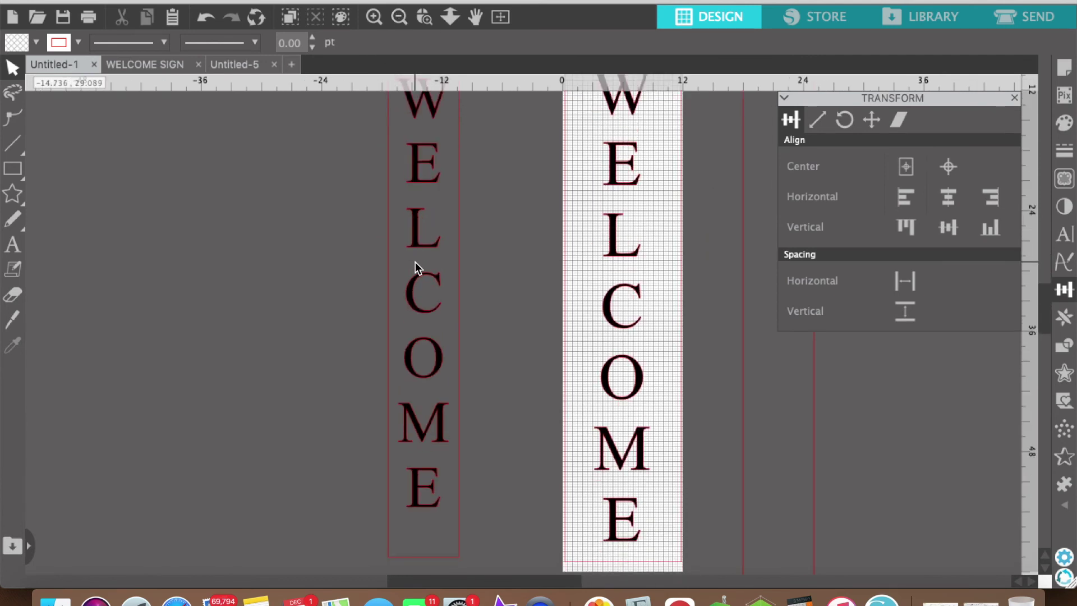
{"action": "left_click", "coordinate": [375, 18]}
{"action": "left_click", "coordinate": [396, 19]}
{"action": "left_click", "coordinate": [396, 18]}
{"action": "scroll", "coordinate": [395, 212], "scroll_direction": "up", "scroll_amount": 2}
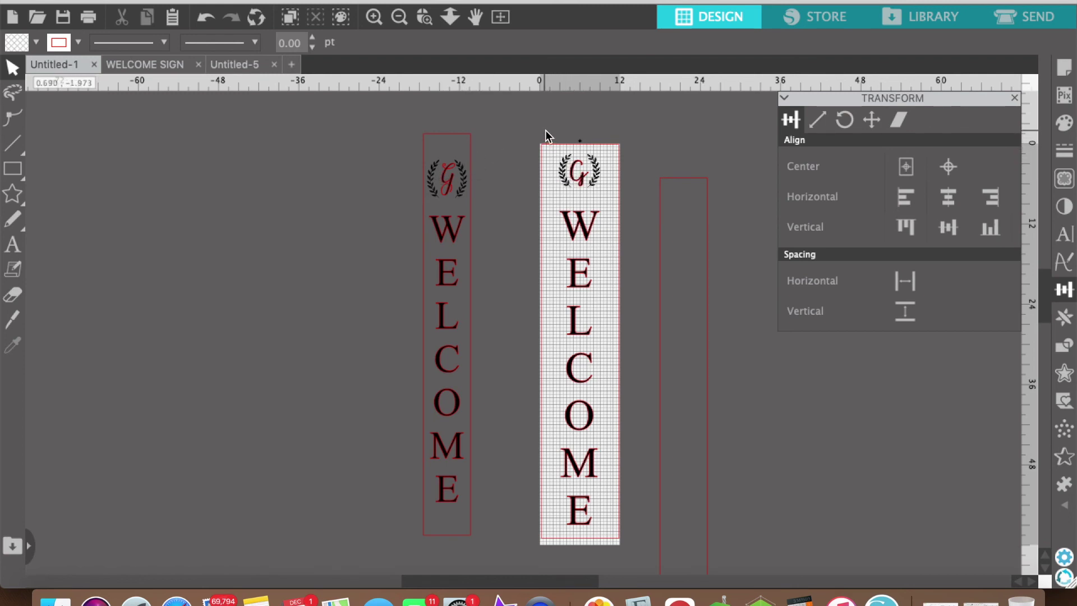
{"action": "left_click", "coordinate": [598, 352]}
{"action": "scroll", "coordinate": [598, 353], "scroll_direction": "right", "scroll_amount": 3}
{"action": "scroll", "coordinate": [598, 352], "scroll_direction": "down", "scroll_amount": 1}
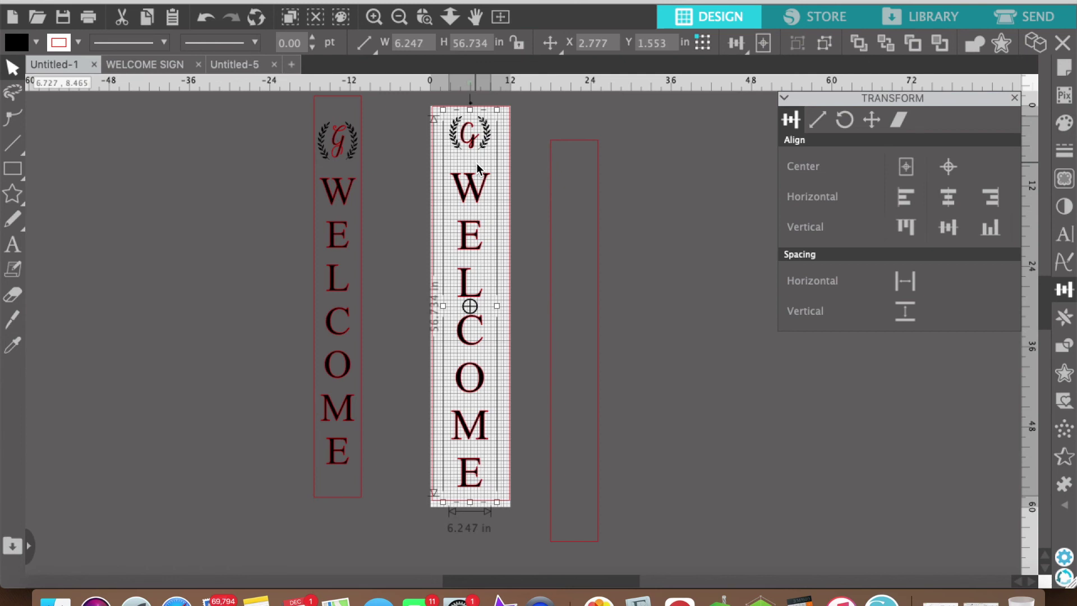
{"action": "left_click", "coordinate": [533, 139]}
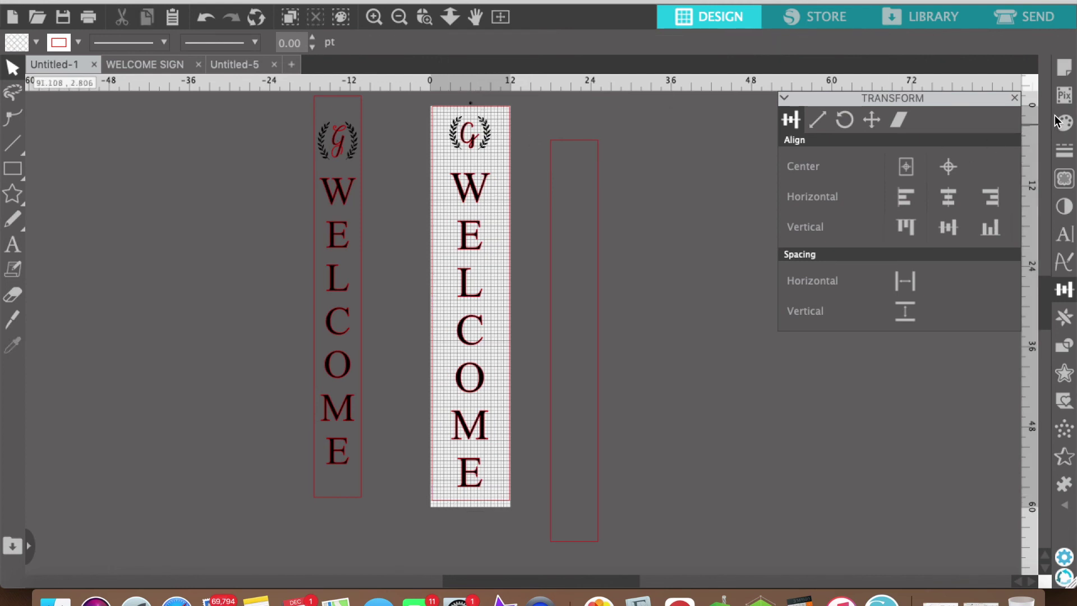
Step: Show the Page Setup panel to check the Cameo machine settings
{"action": "left_click", "coordinate": [1064, 69]}
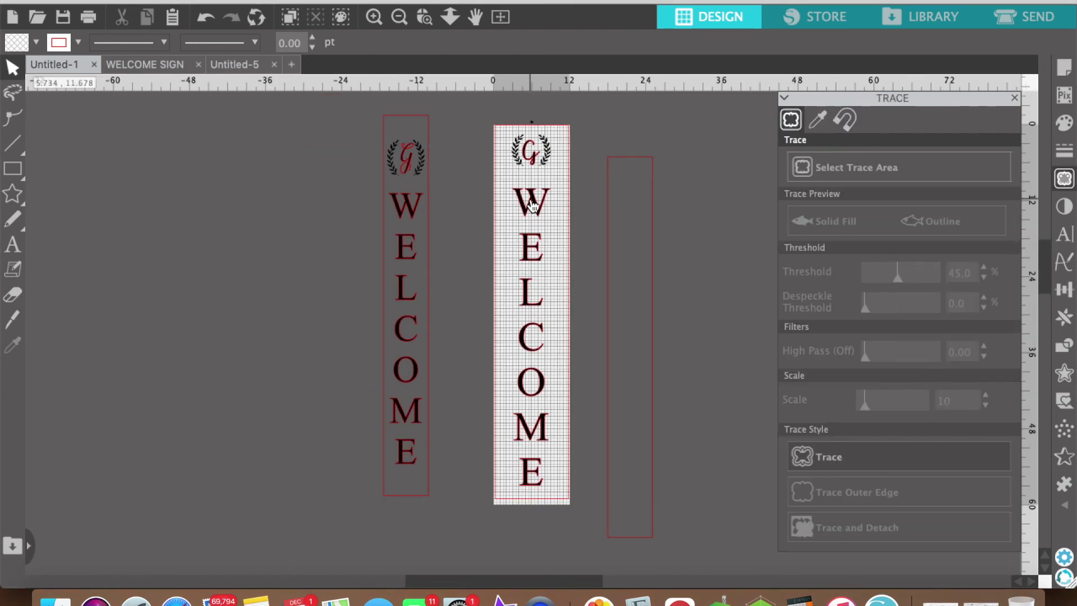
{"action": "left_click", "coordinate": [532, 205]}
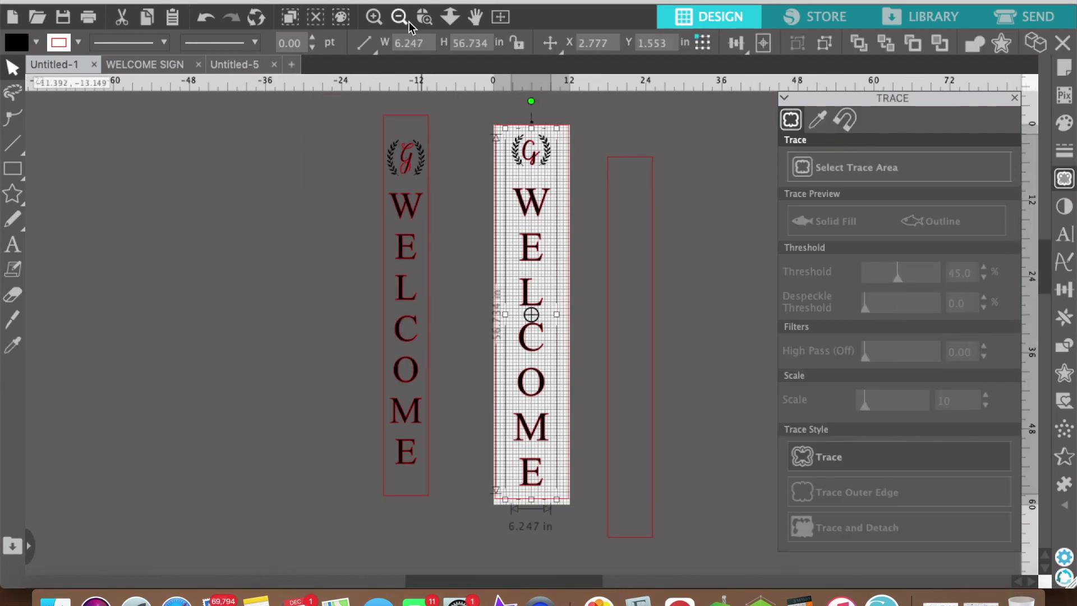
{"action": "left_click", "coordinate": [375, 17]}
{"action": "left_click", "coordinate": [375, 17]}
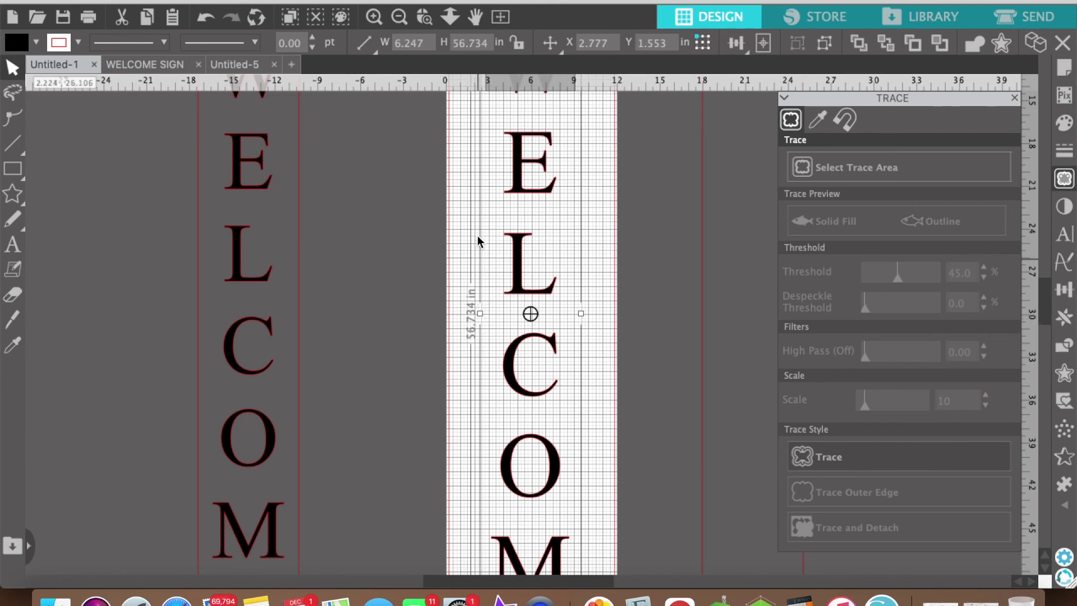
{"action": "left_click", "coordinate": [399, 17]}
{"action": "left_click", "coordinate": [399, 17]}
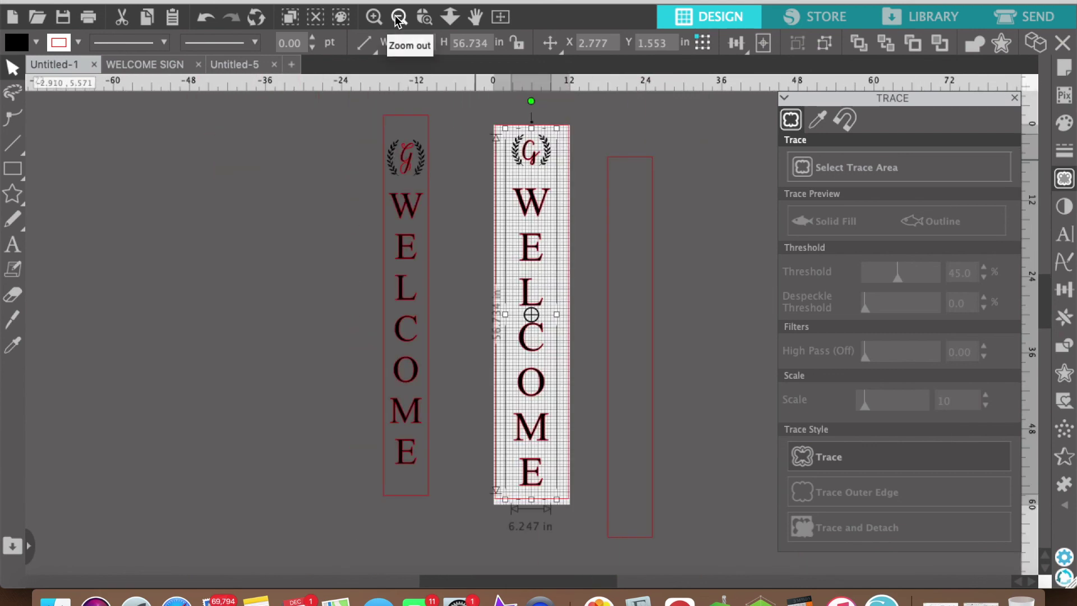